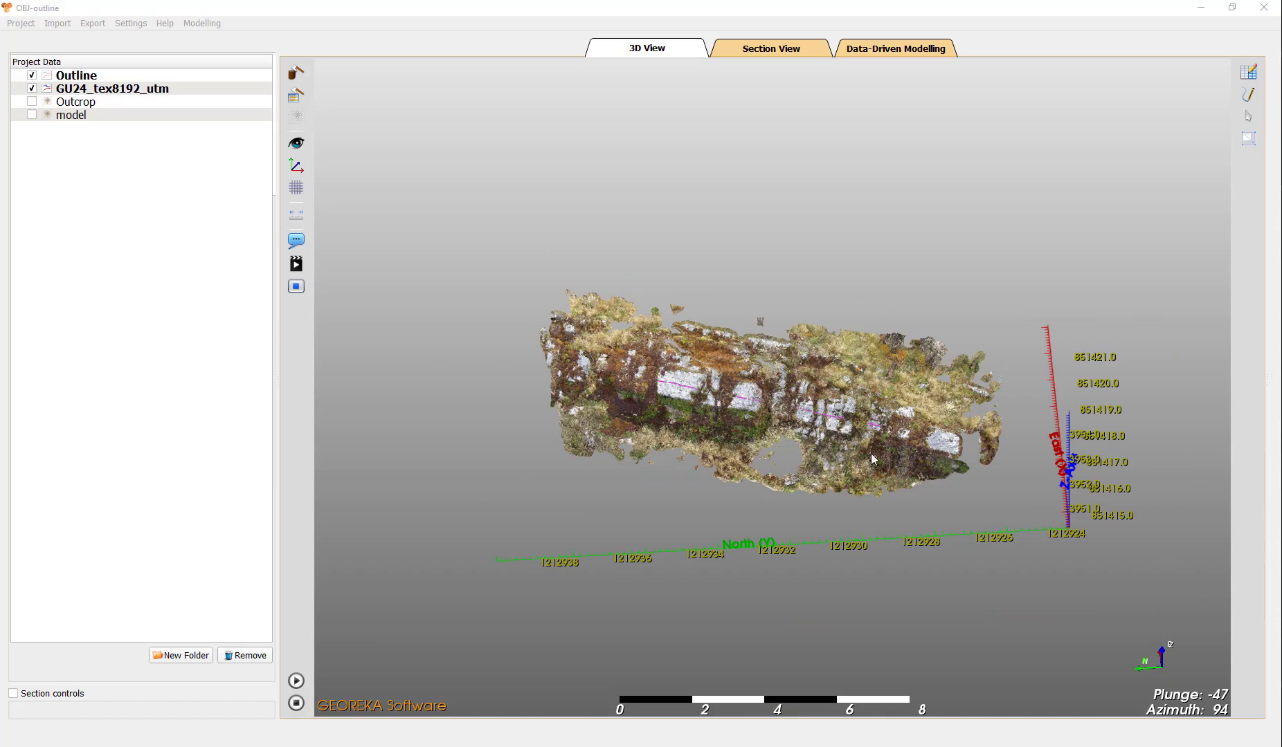
# Hide the Outline object so the white rock faces of the textured outcrop mesh are unobstructed
pyautogui.moveTo(870, 454); pyautogui.dragTo(924, 488)
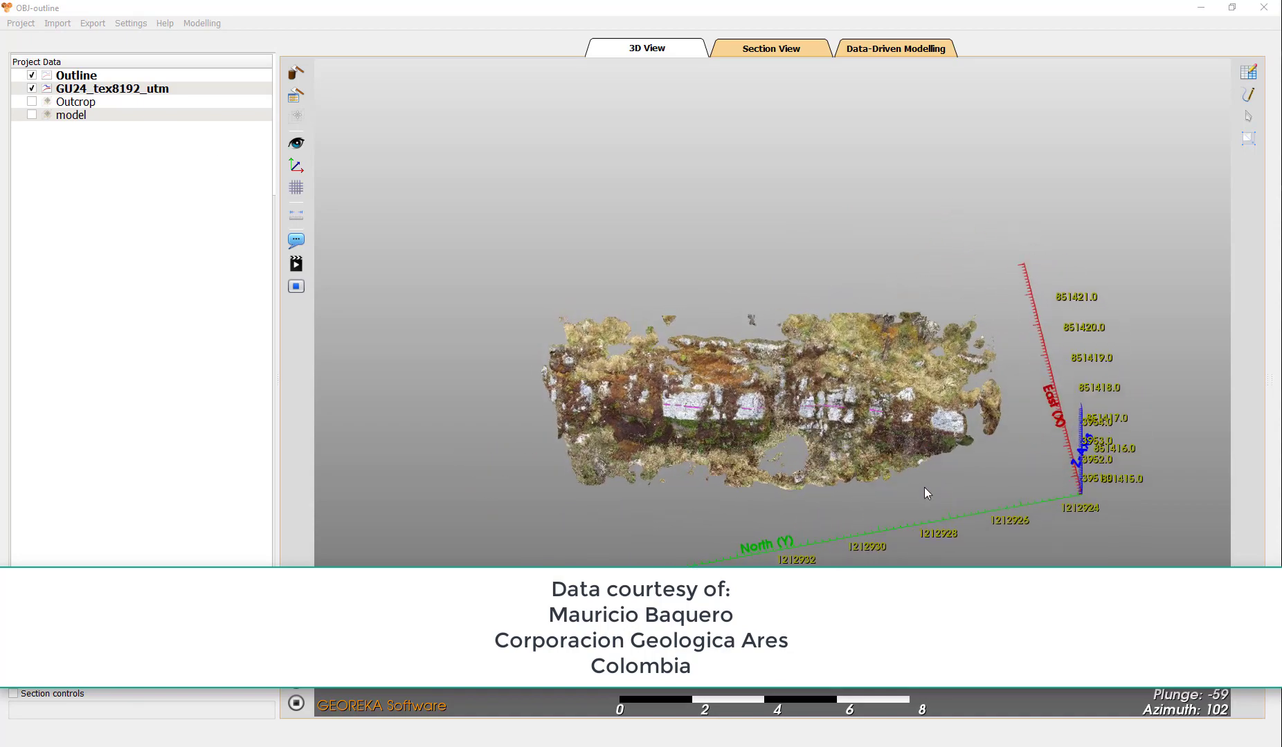
pyautogui.click(32, 75)
pyautogui.scroll(5, 720, 445)
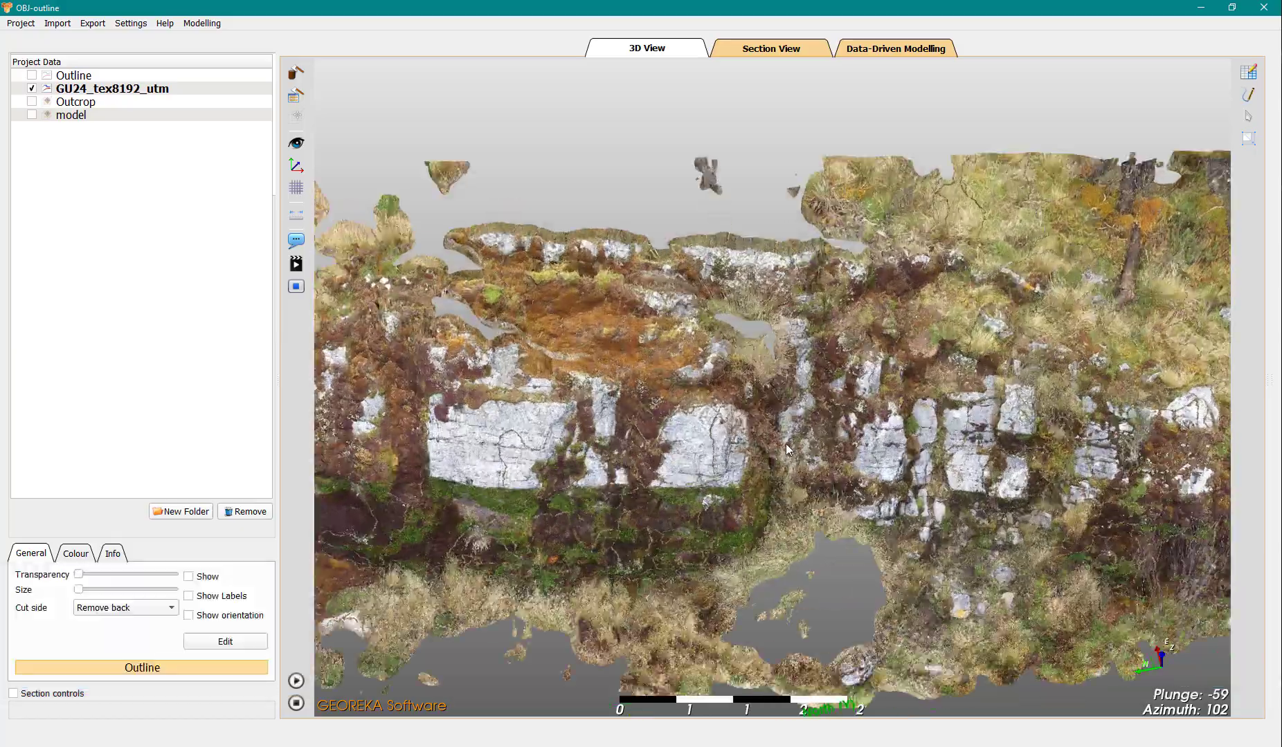
pyautogui.moveTo(785, 444); pyautogui.dragTo(790, 417)
pyautogui.moveTo(791, 418); pyautogui.dragTo(912, 411, button='middle')
pyautogui.scroll(2, 913, 410)
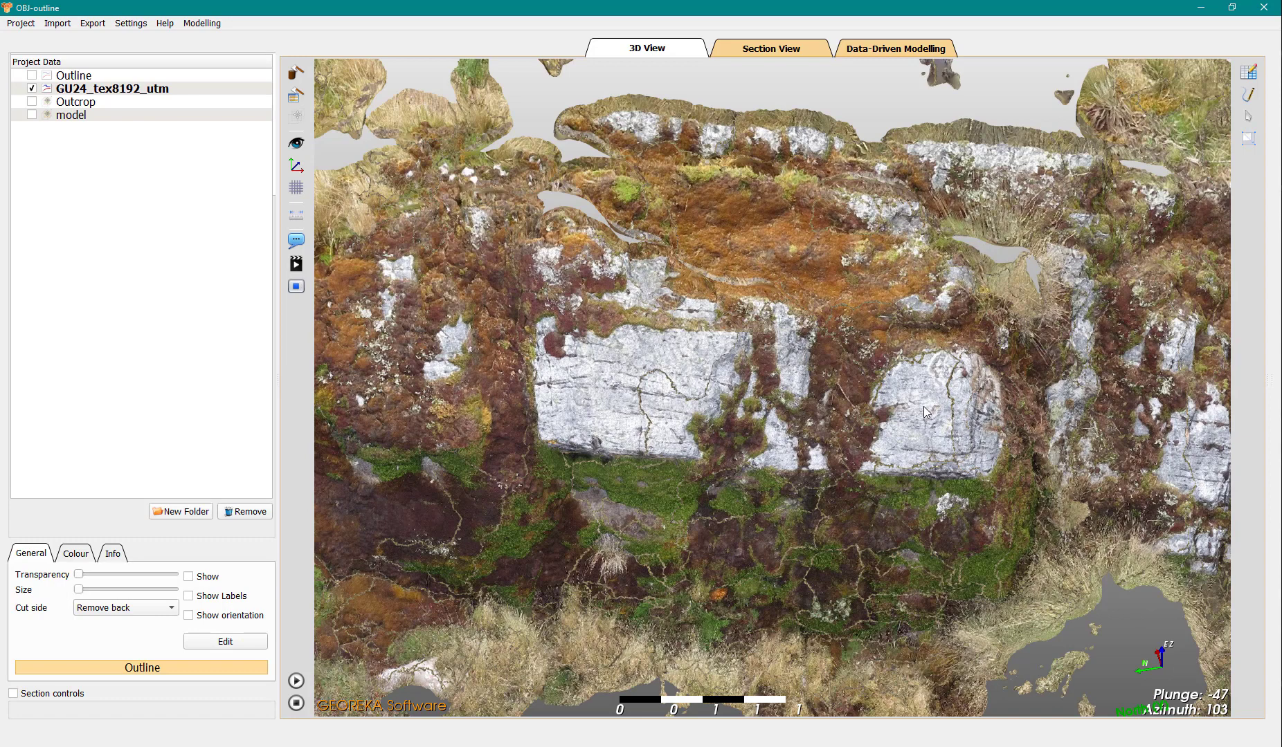
# Create a new drawing named Contact with GU24_tex8192_utm as the surface to draw on
pyautogui.click(1247, 97)
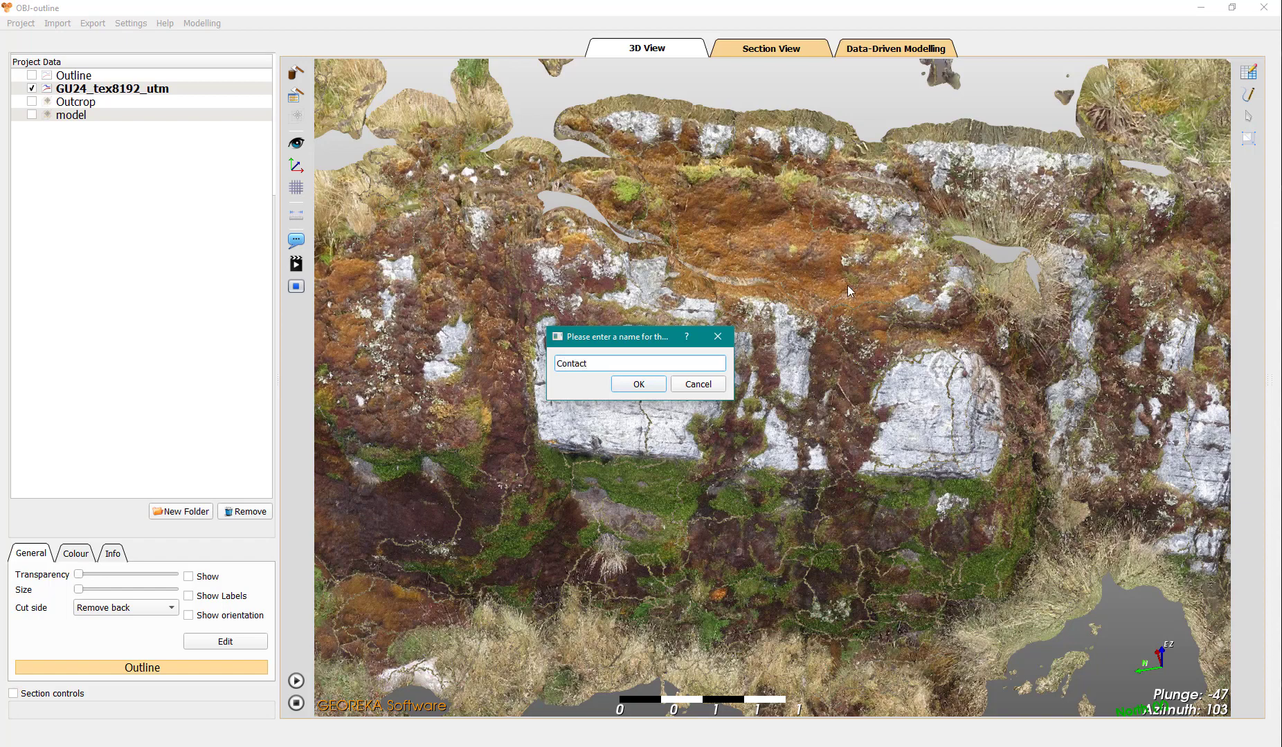
pyautogui.click(639, 384)
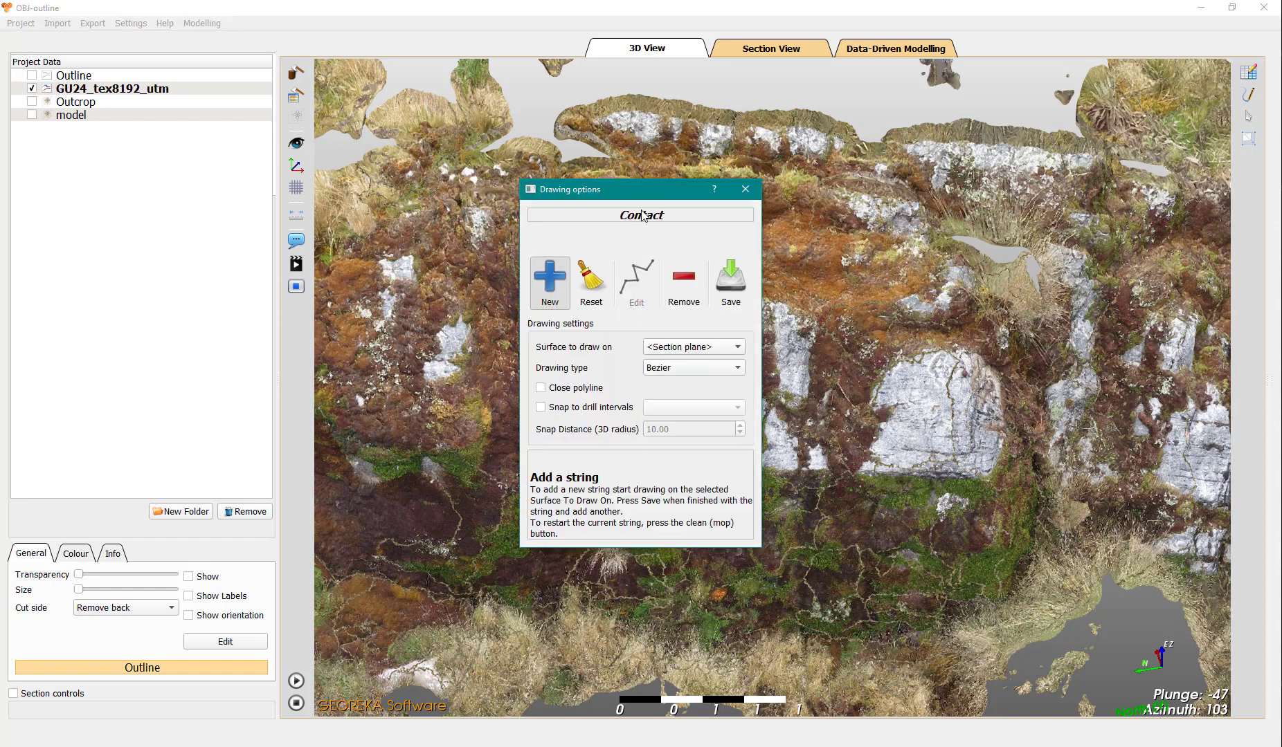
pyautogui.moveTo(603, 181); pyautogui.dragTo(357, 178)
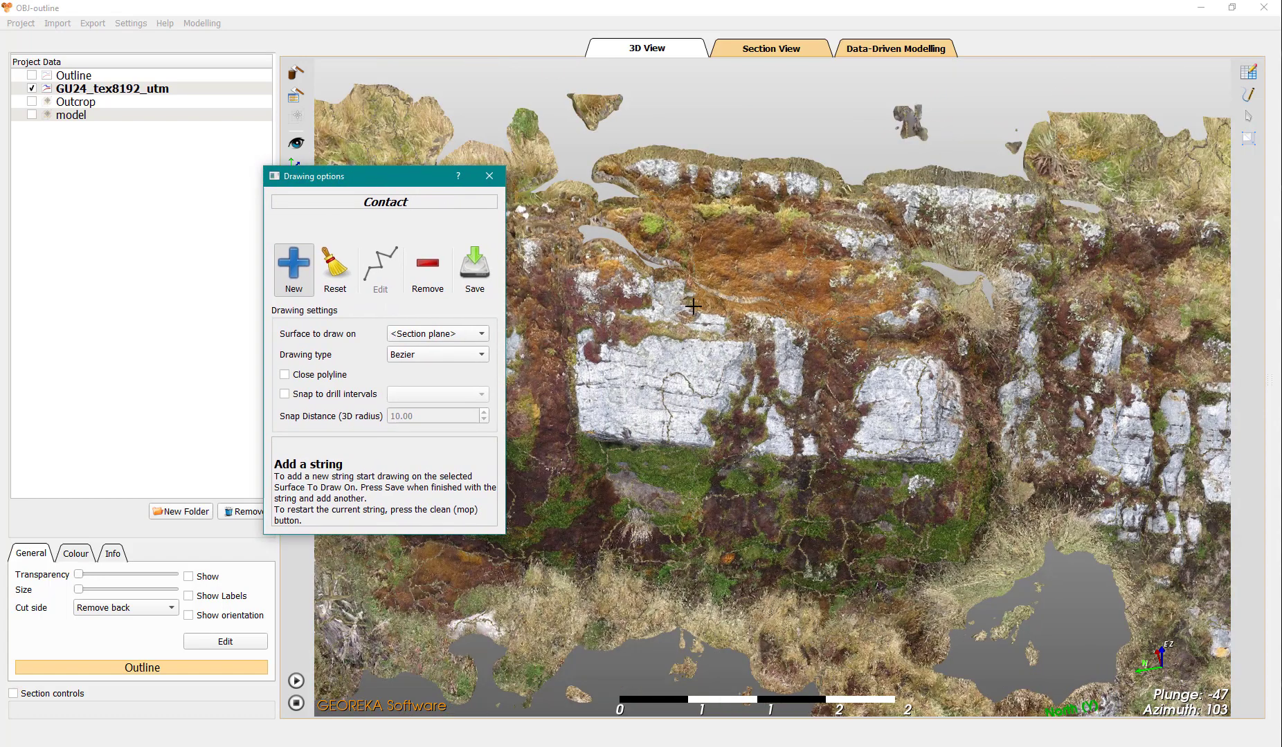
pyautogui.moveTo(690, 299); pyautogui.dragTo(760, 265, button='middle')
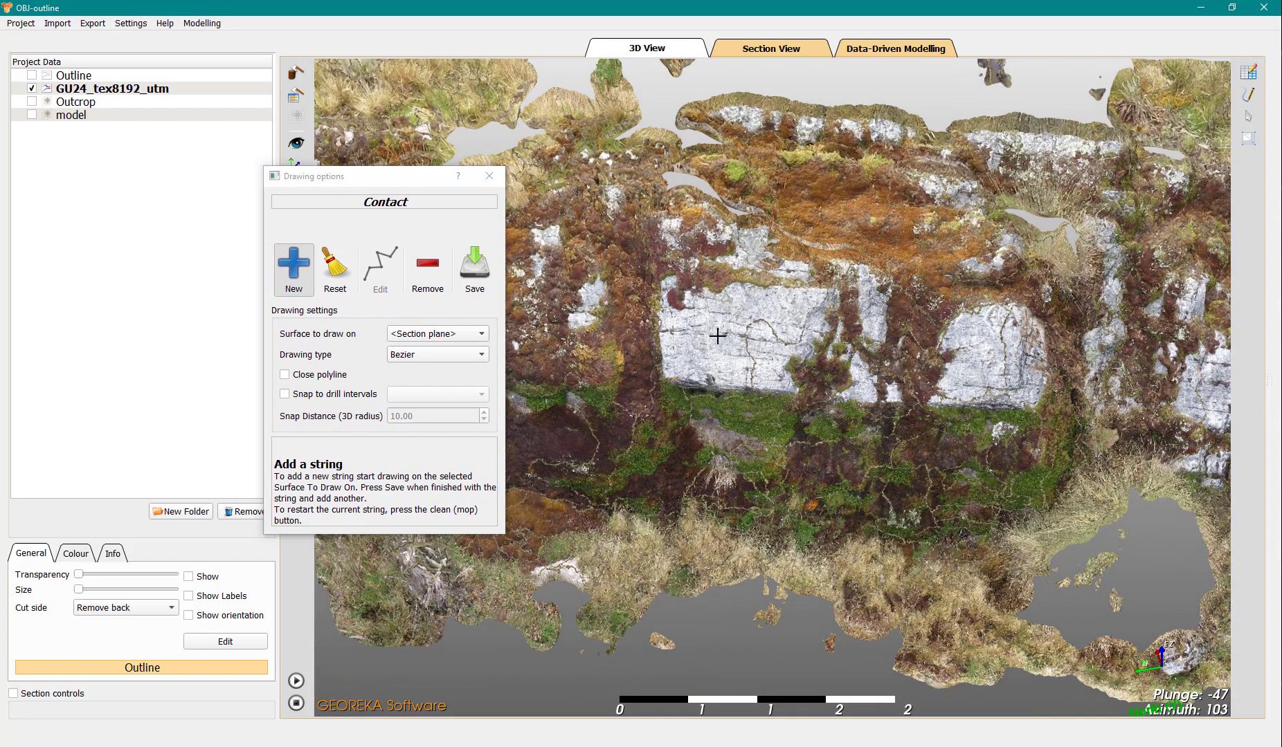
pyautogui.click(452, 336)
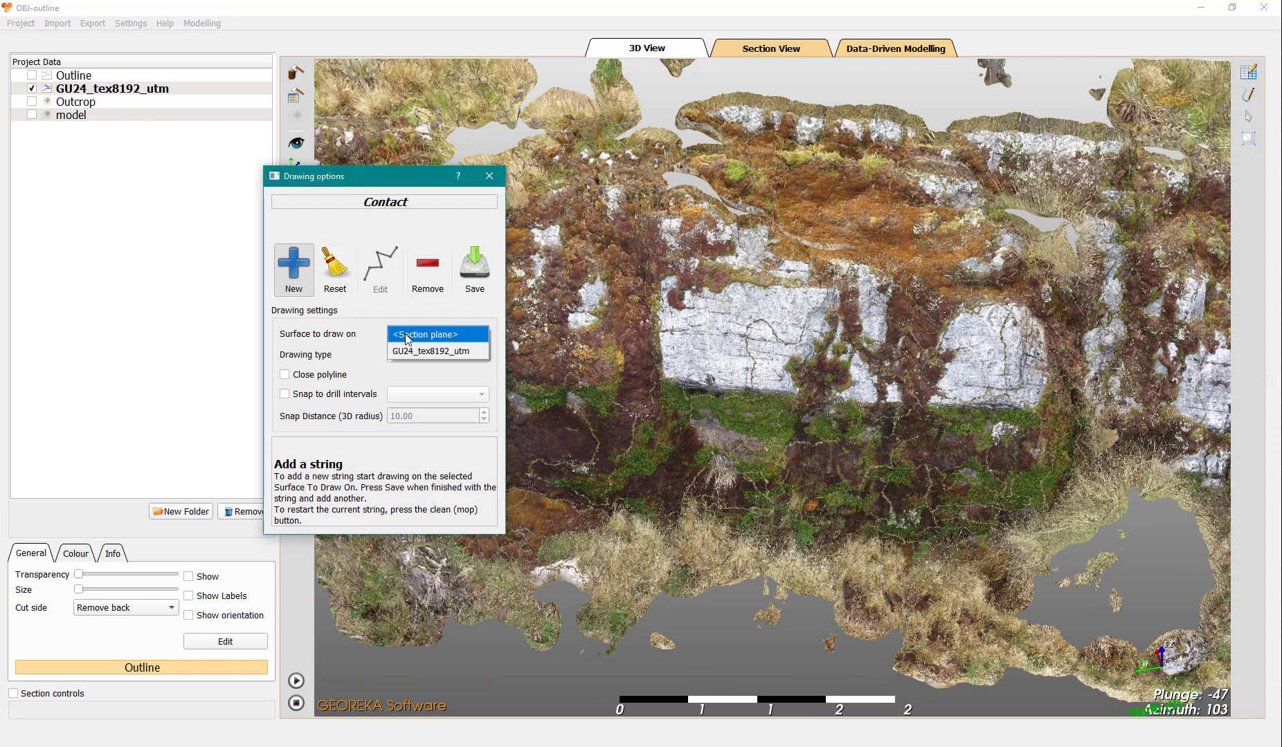
pyautogui.click(446, 350)
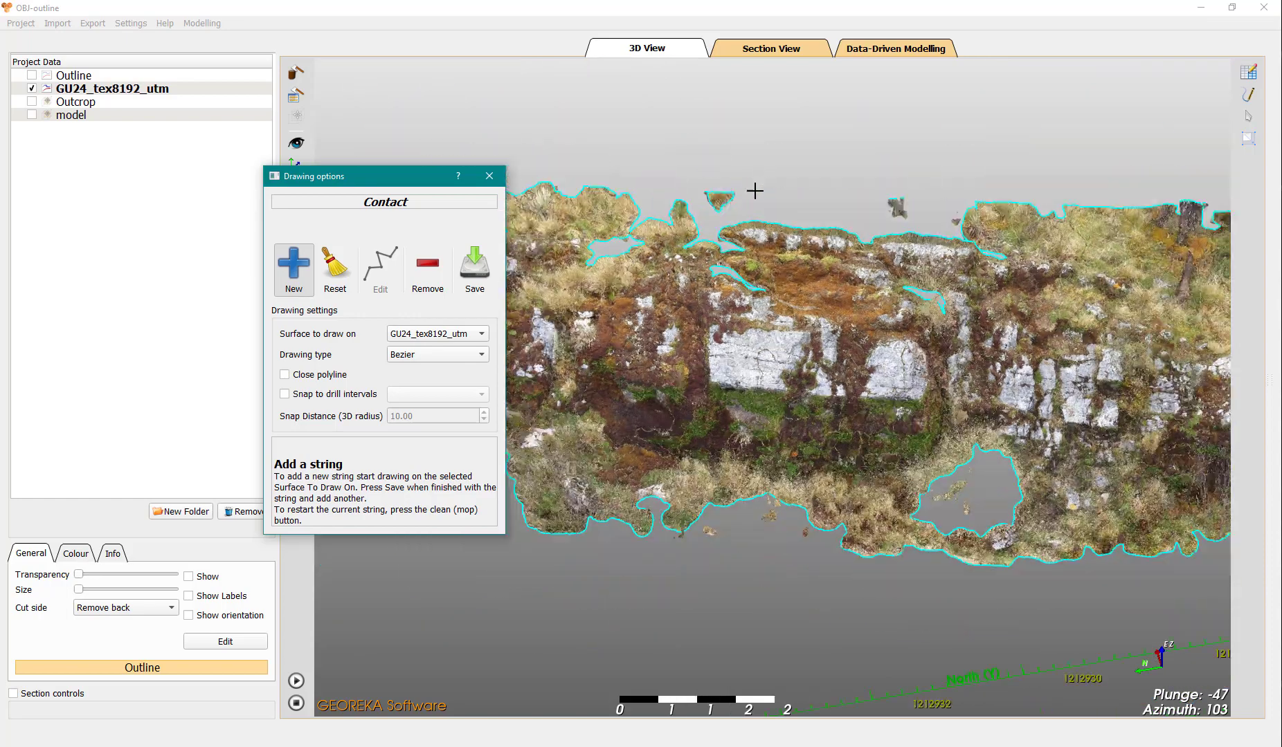
# Draw a Bezier string along the dark bedding line across the largest white rock face and save it
pyautogui.scroll(-3, 735, 312)
pyautogui.click(781, 220)
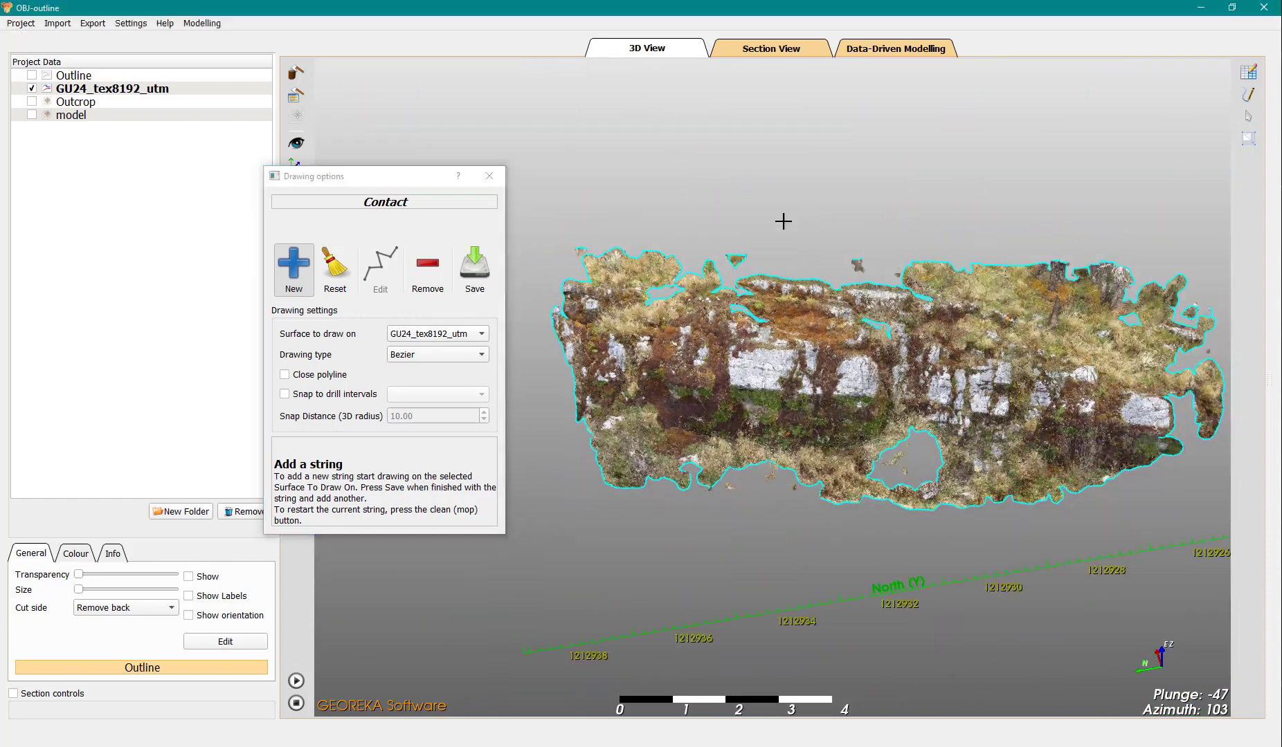
pyautogui.scroll(-1, 771, 237)
pyautogui.scroll(5, 771, 237)
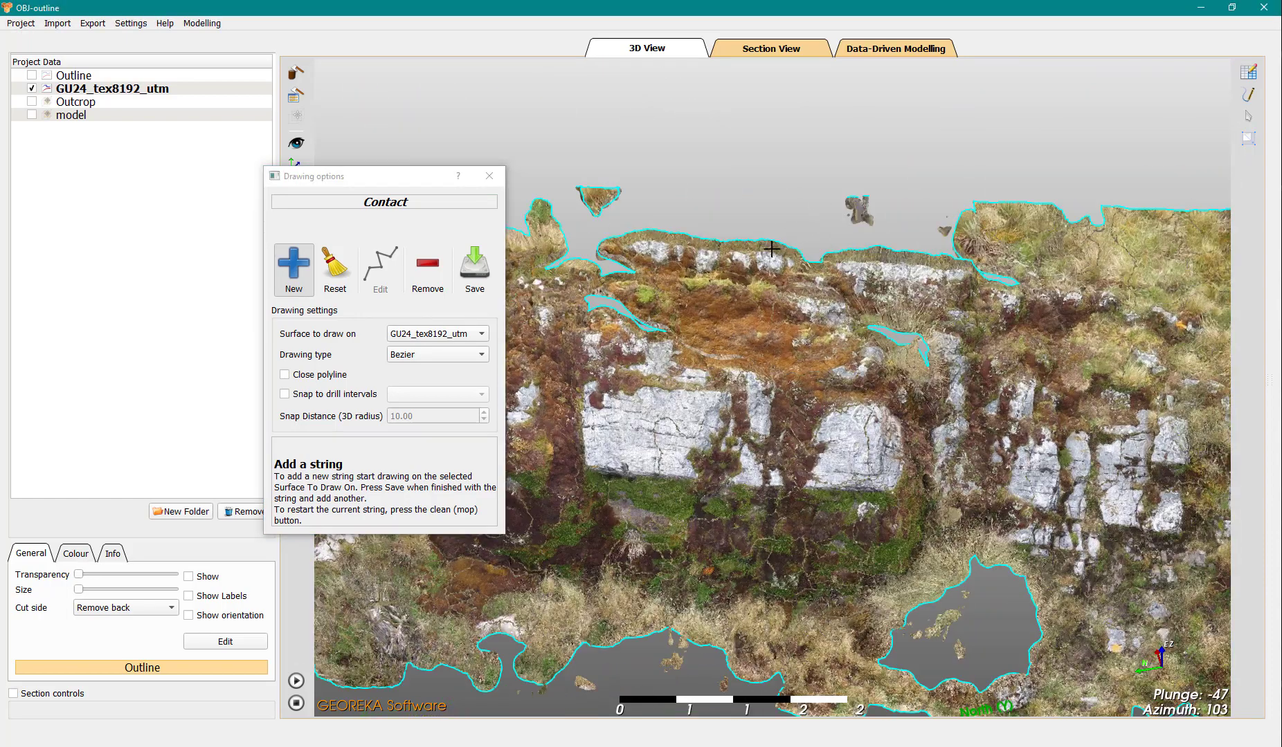
pyautogui.scroll(3, 884, 172)
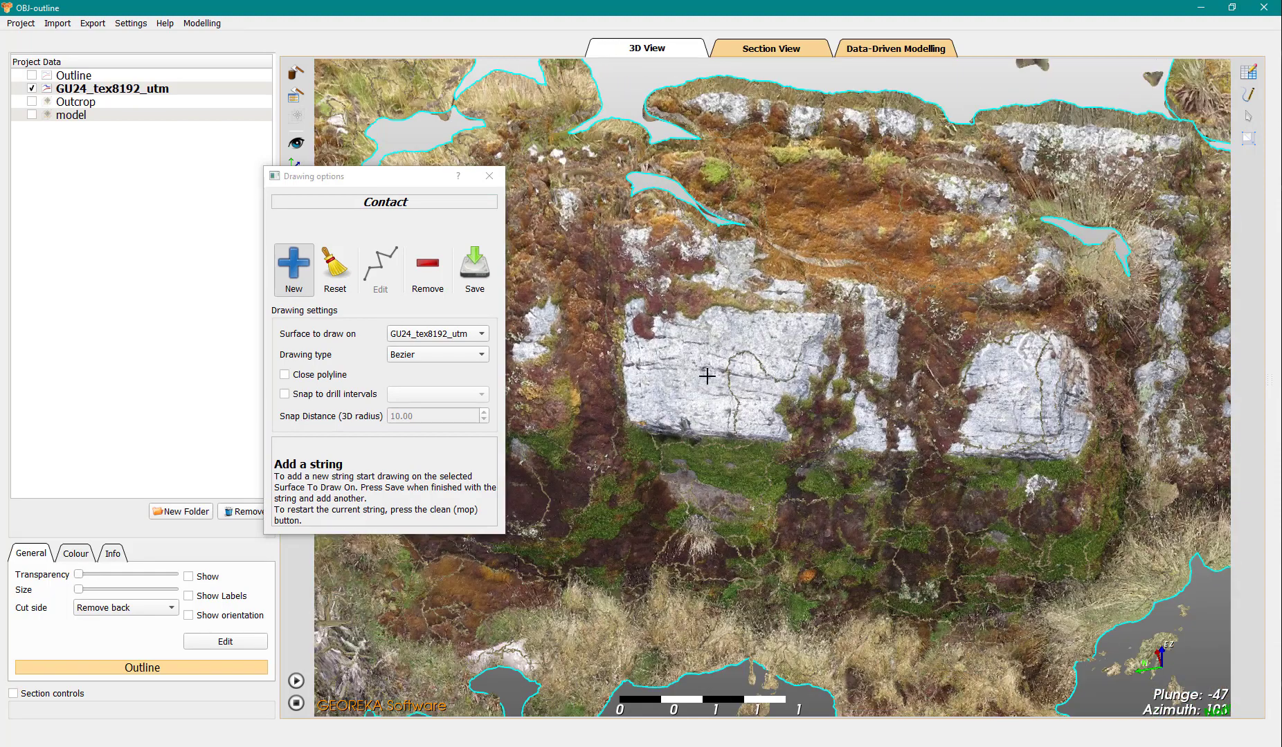
pyautogui.click(649, 365)
pyautogui.moveTo(702, 368); pyautogui.dragTo(721, 372)
pyautogui.click(809, 384)
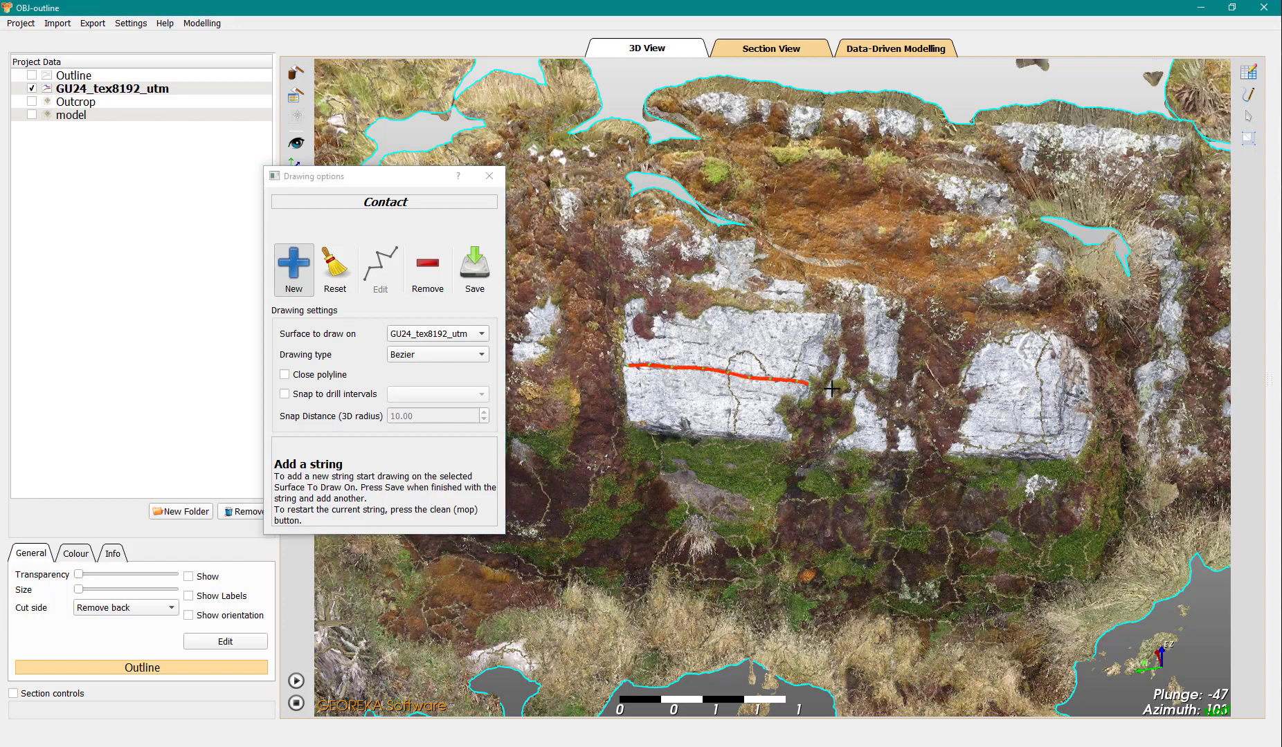
pyautogui.scroll(-2, 831, 389)
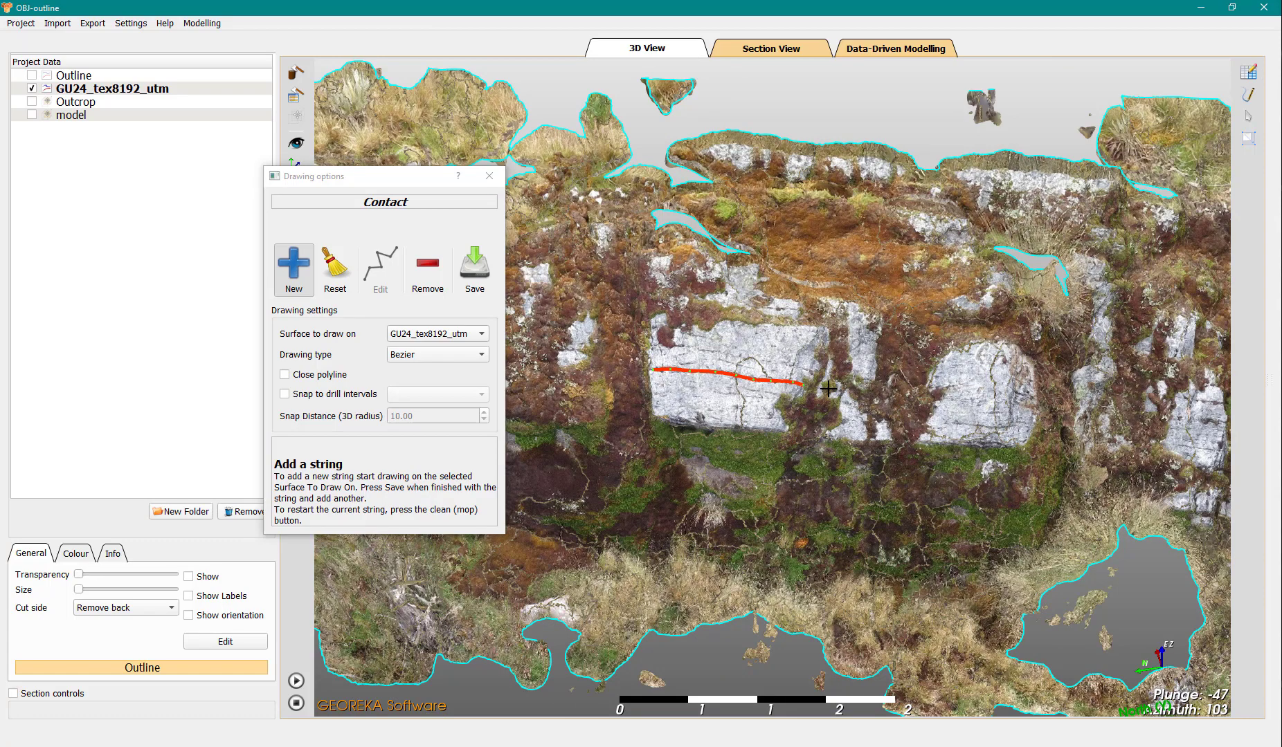
pyautogui.scroll(-3, 826, 388)
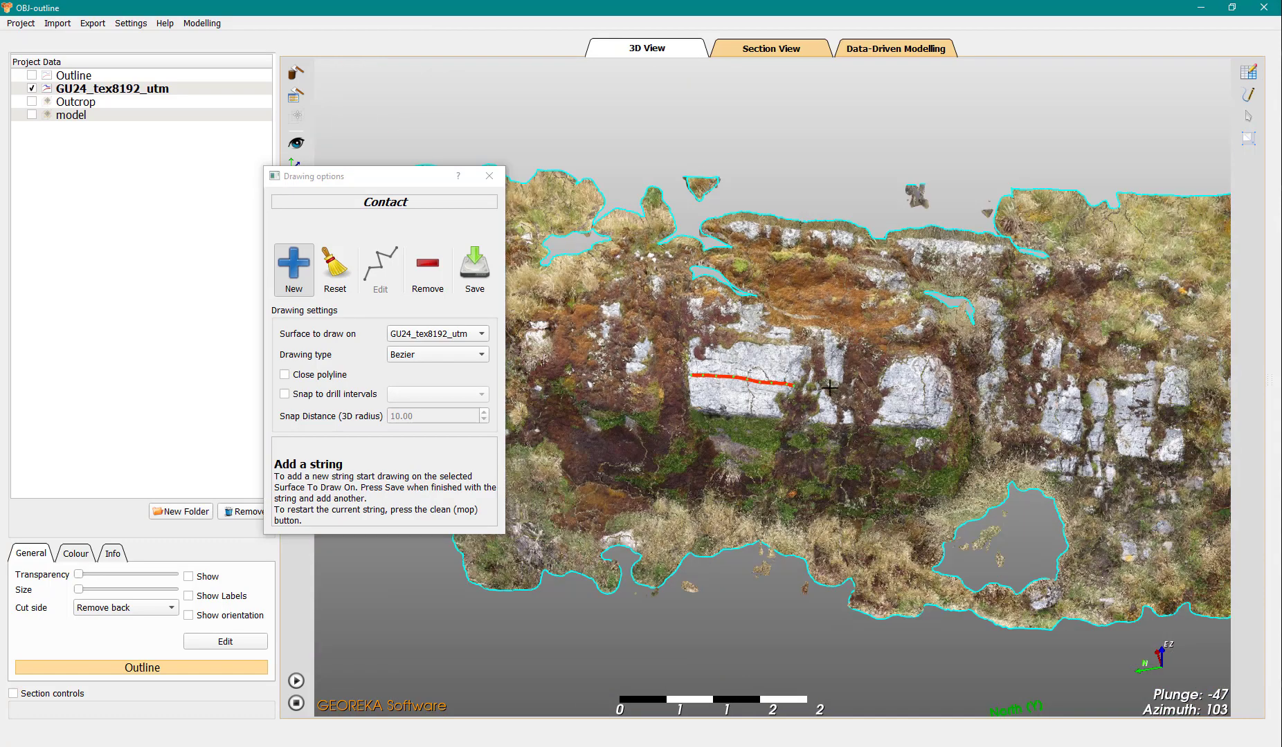
pyautogui.click(483, 277)
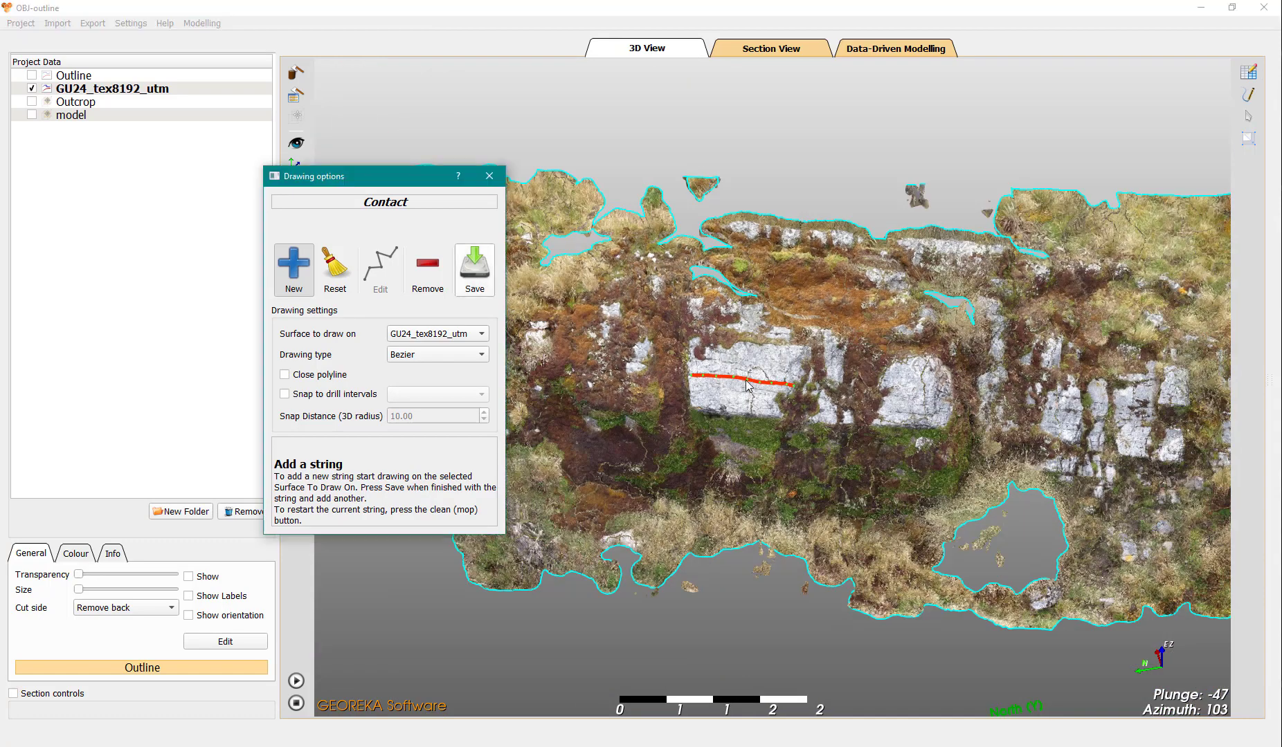
# Reset the section plane to a north section
pyautogui.click(295, 98)
pyautogui.click(293, 103)
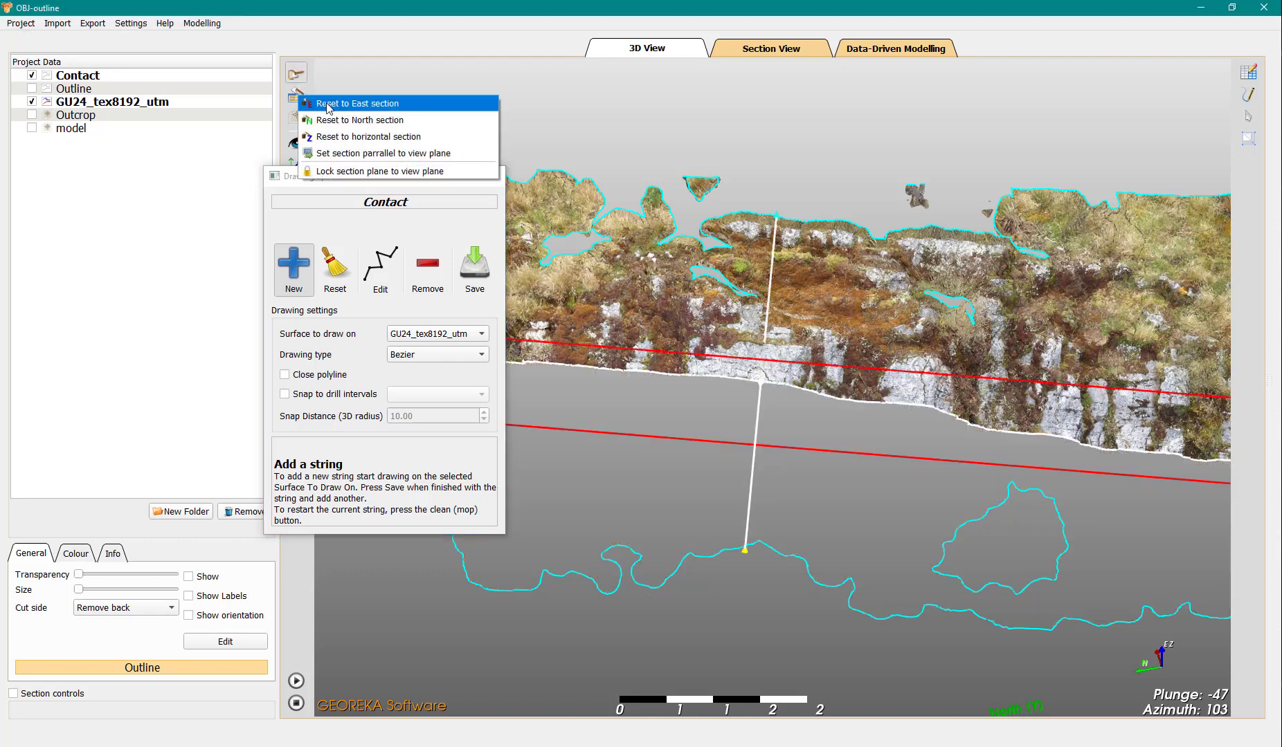
pyautogui.click(346, 123)
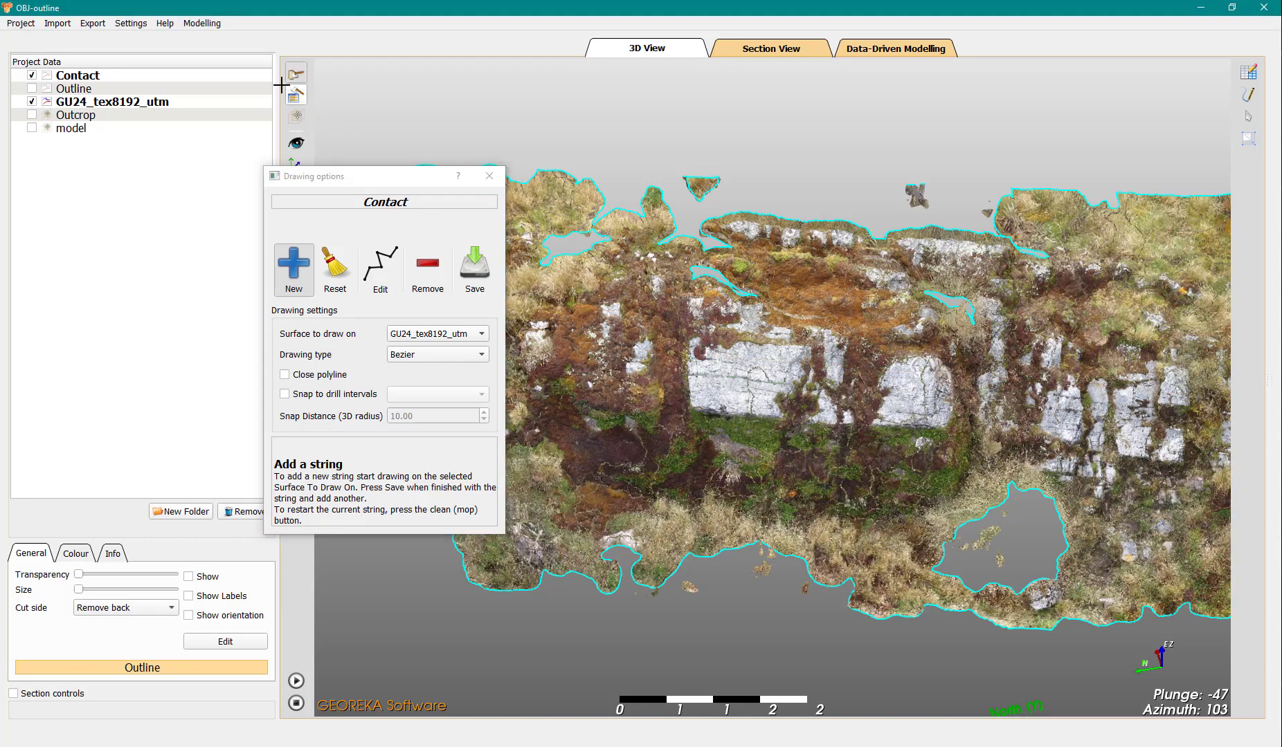
# Draw a second Contact string along the bedding line across the rounded white rock block beside the largest face
pyautogui.scroll(3, 946, 410)
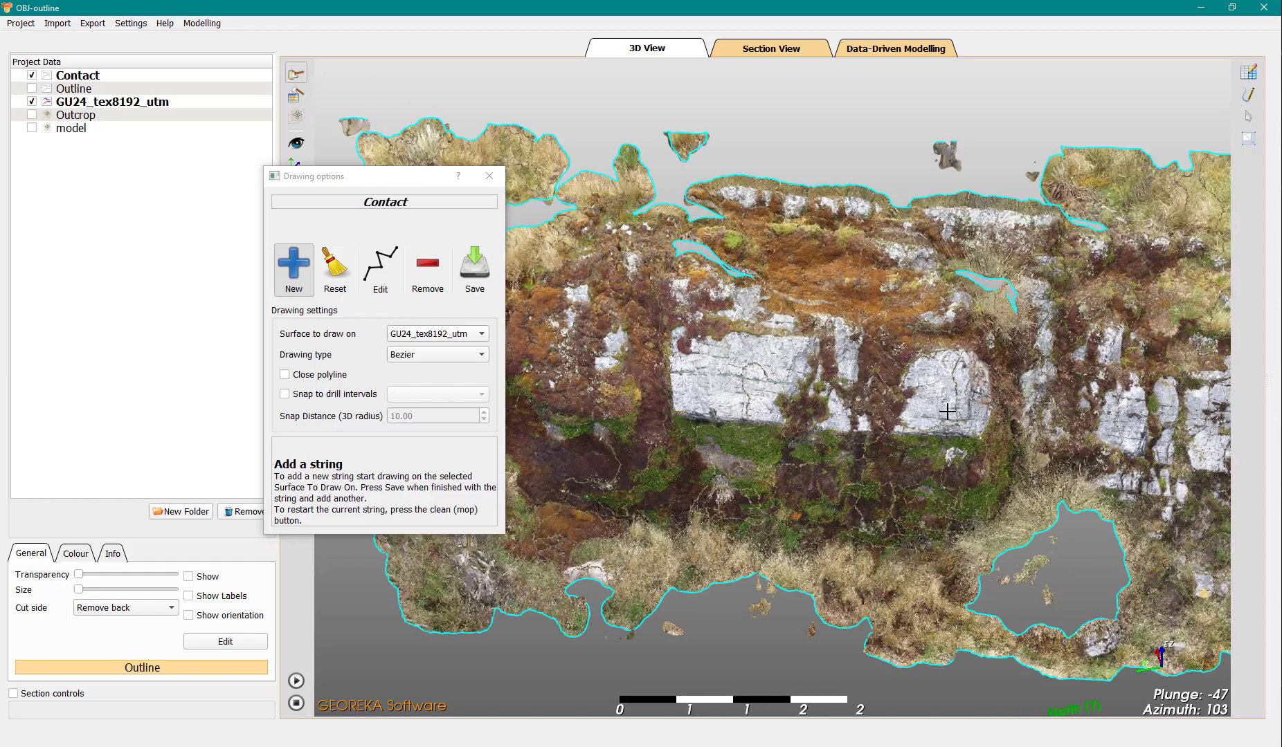
pyautogui.scroll(3, 875, 392)
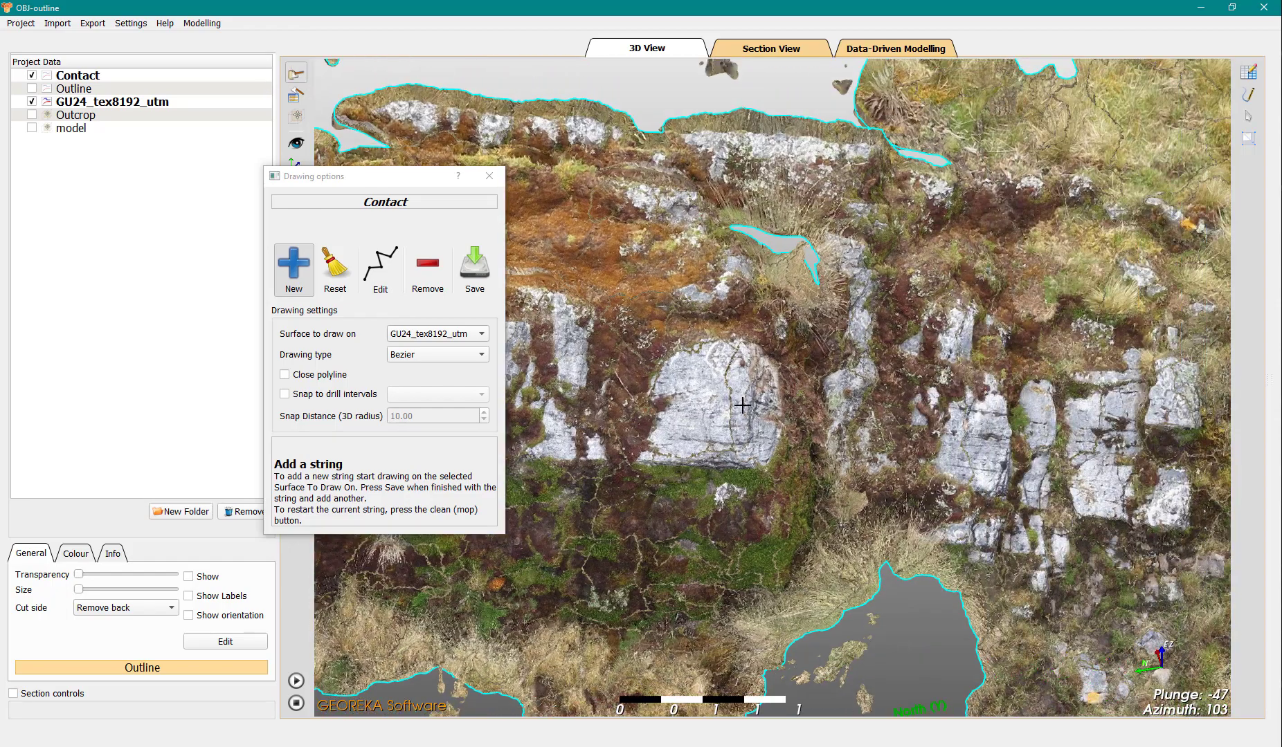
pyautogui.scroll(3, 742, 405)
pyautogui.scroll(-2, 727, 413)
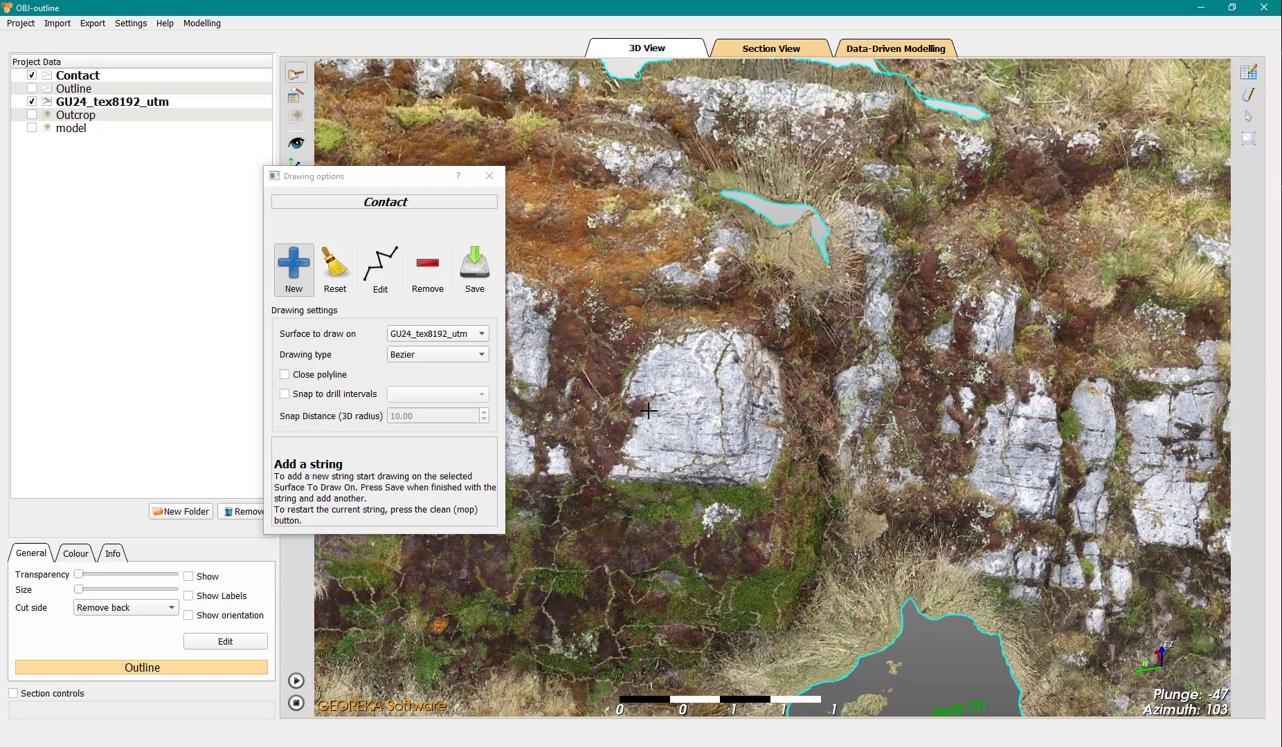
pyautogui.click(696, 415)
pyautogui.click(722, 417)
pyautogui.click(752, 417)
pyautogui.scroll(-2, 775, 423)
pyautogui.scroll(-3, 778, 425)
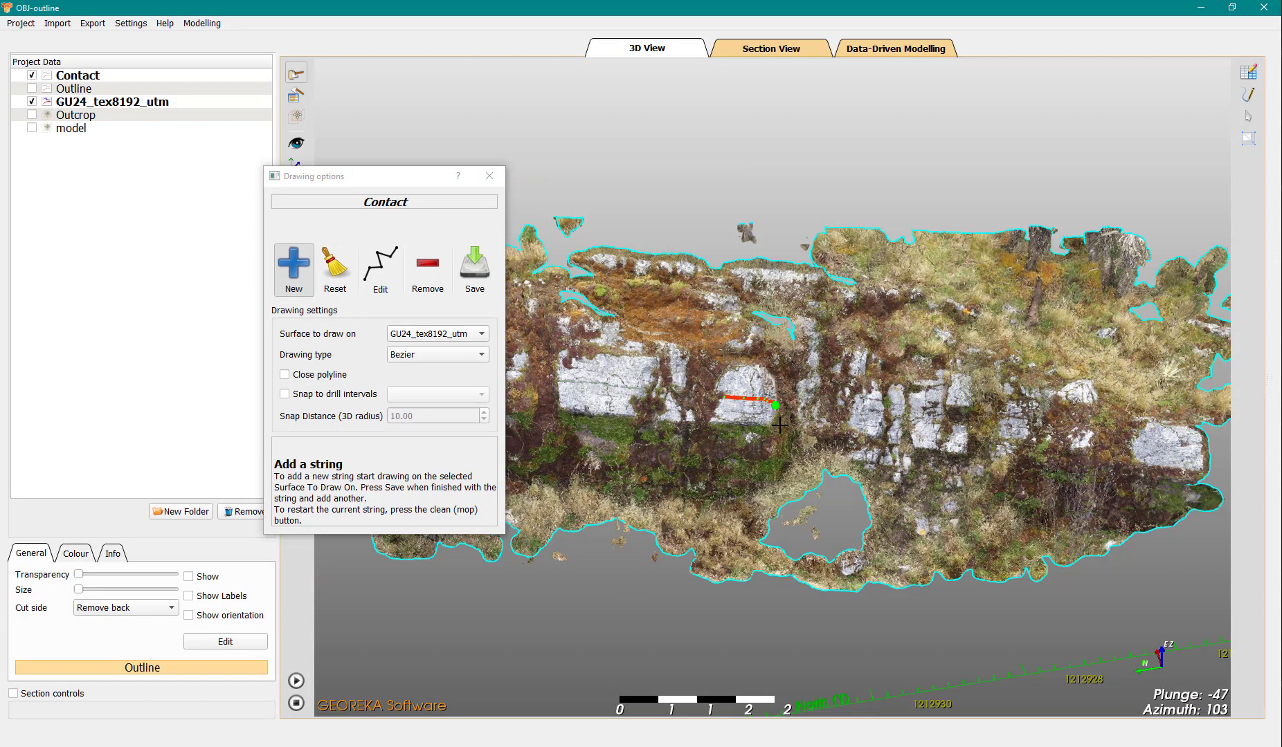
pyautogui.scroll(2, 780, 425)
pyautogui.click(781, 434)
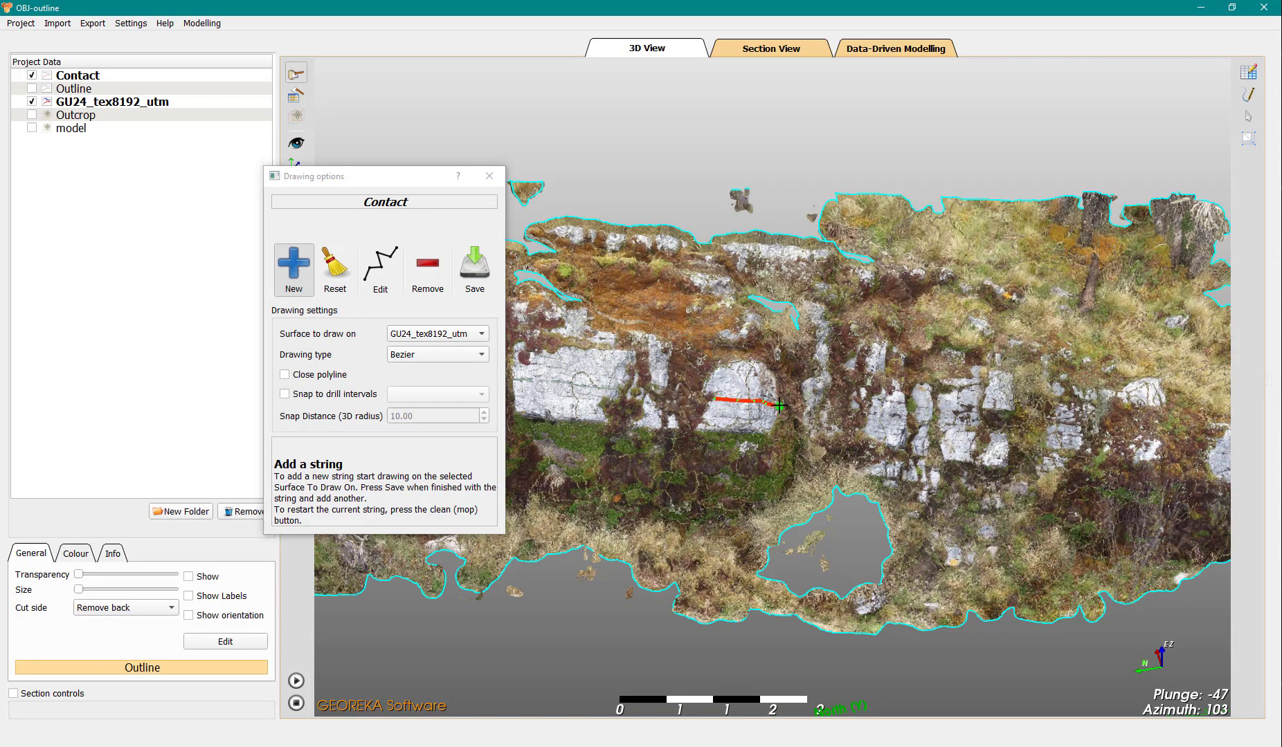
# Draw a Contact string across the first fractured white block beyond the rounded one and save it
pyautogui.scroll(3, 897, 422)
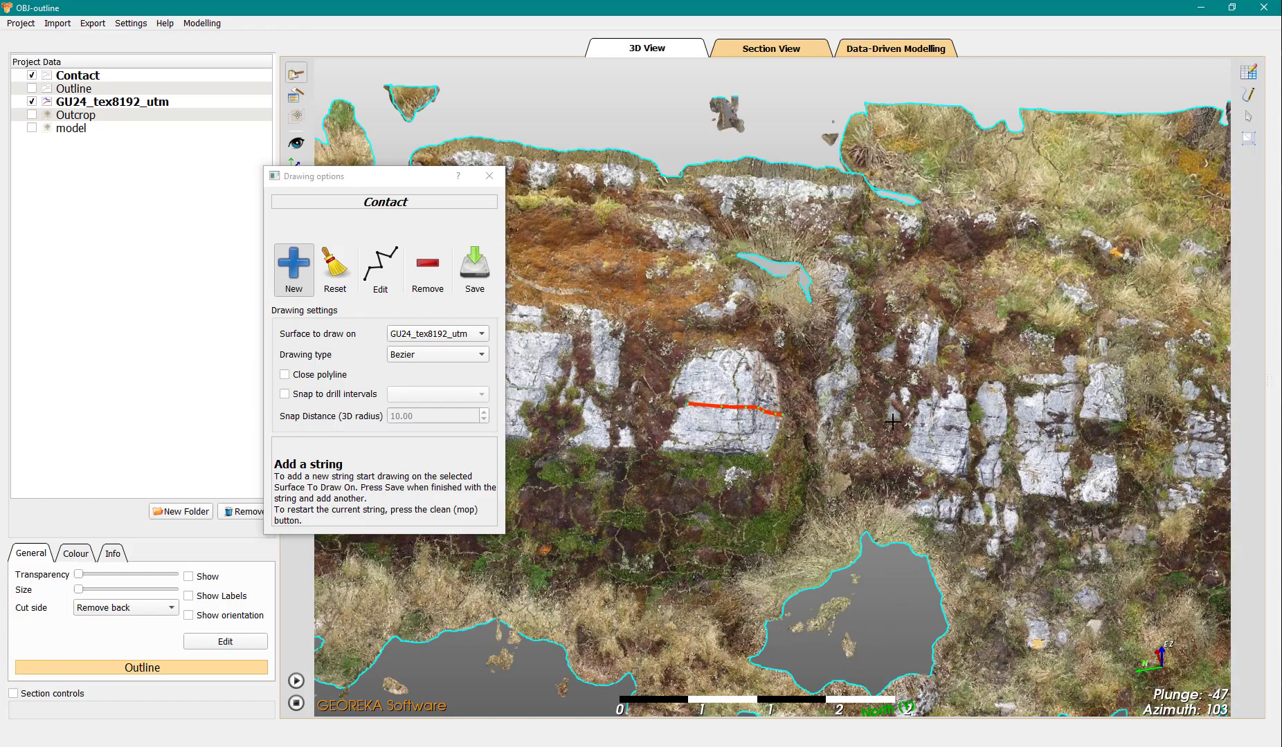
pyautogui.scroll(4, 969, 432)
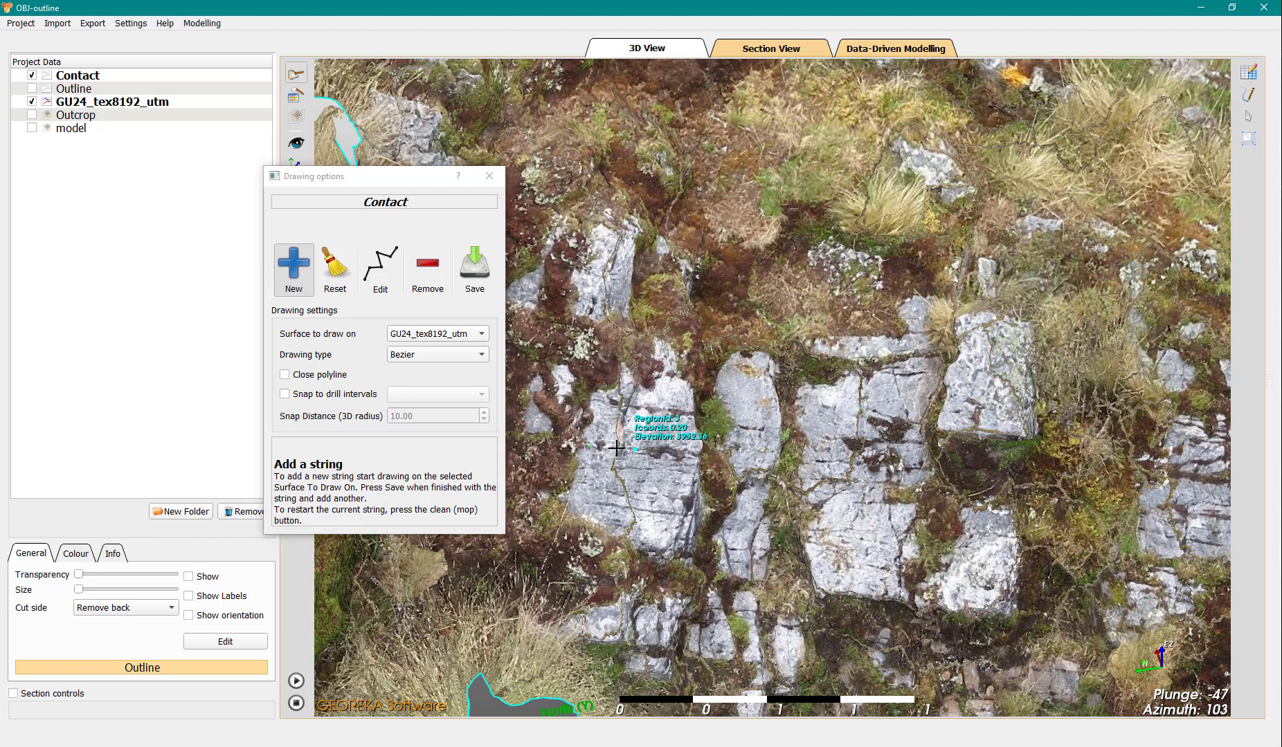
pyautogui.click(617, 449)
pyautogui.click(643, 450)
pyautogui.scroll(-5, 732, 488)
pyautogui.scroll(-5, 732, 487)
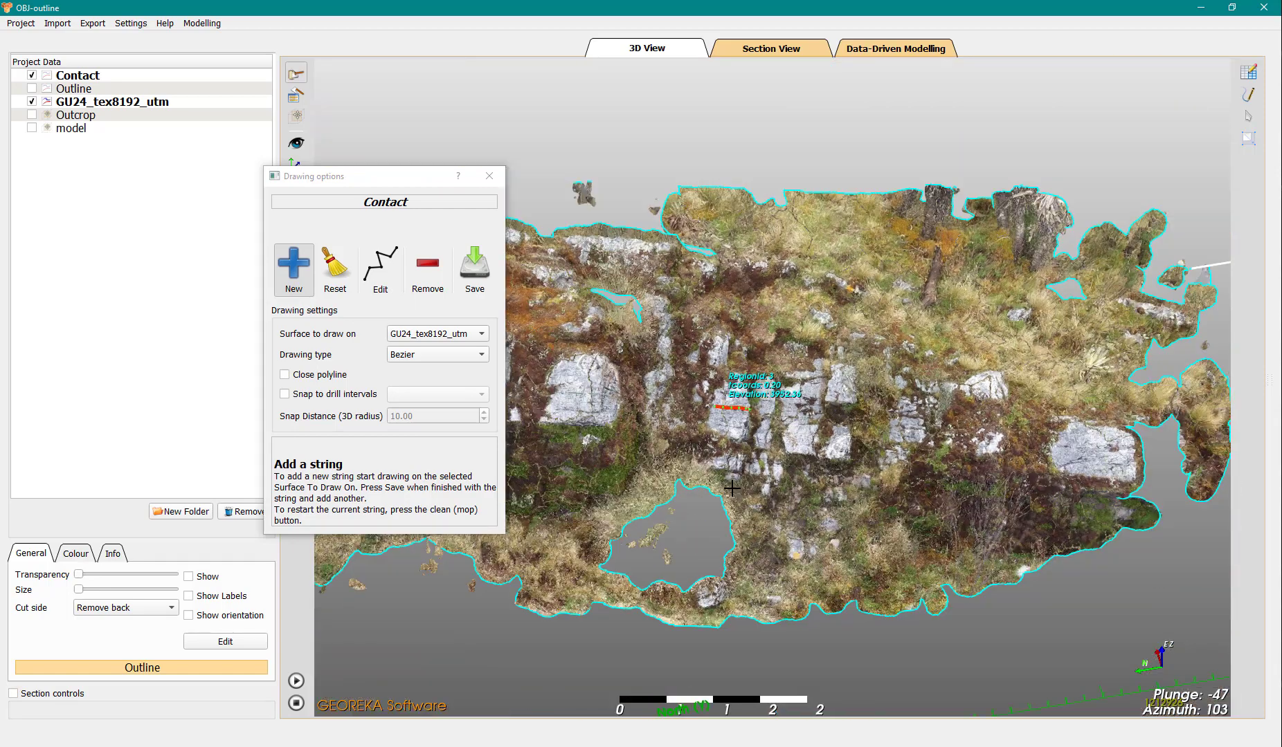
pyautogui.scroll(5, 731, 488)
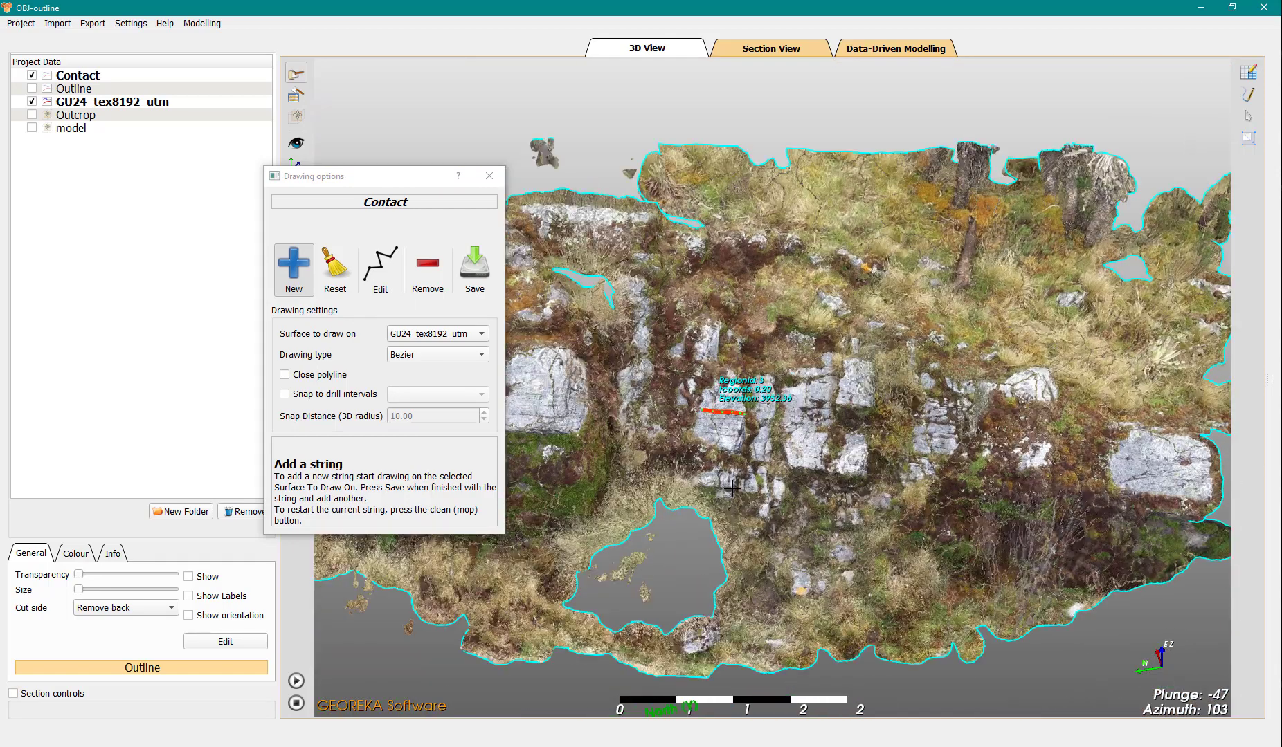
pyautogui.scroll(3, 575, 358)
pyautogui.click(476, 270)
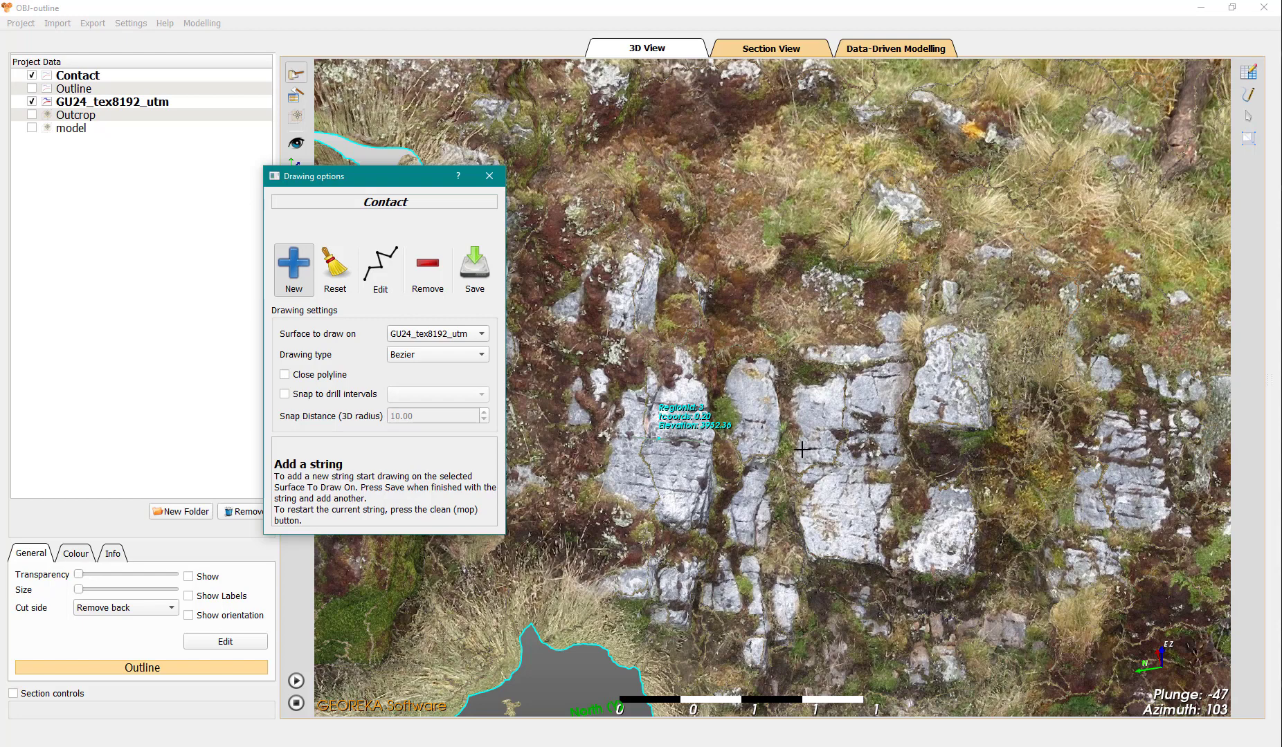
# Draw a Contact string across the wide fractured block beyond the narrow rock column and save it
pyautogui.click(814, 450)
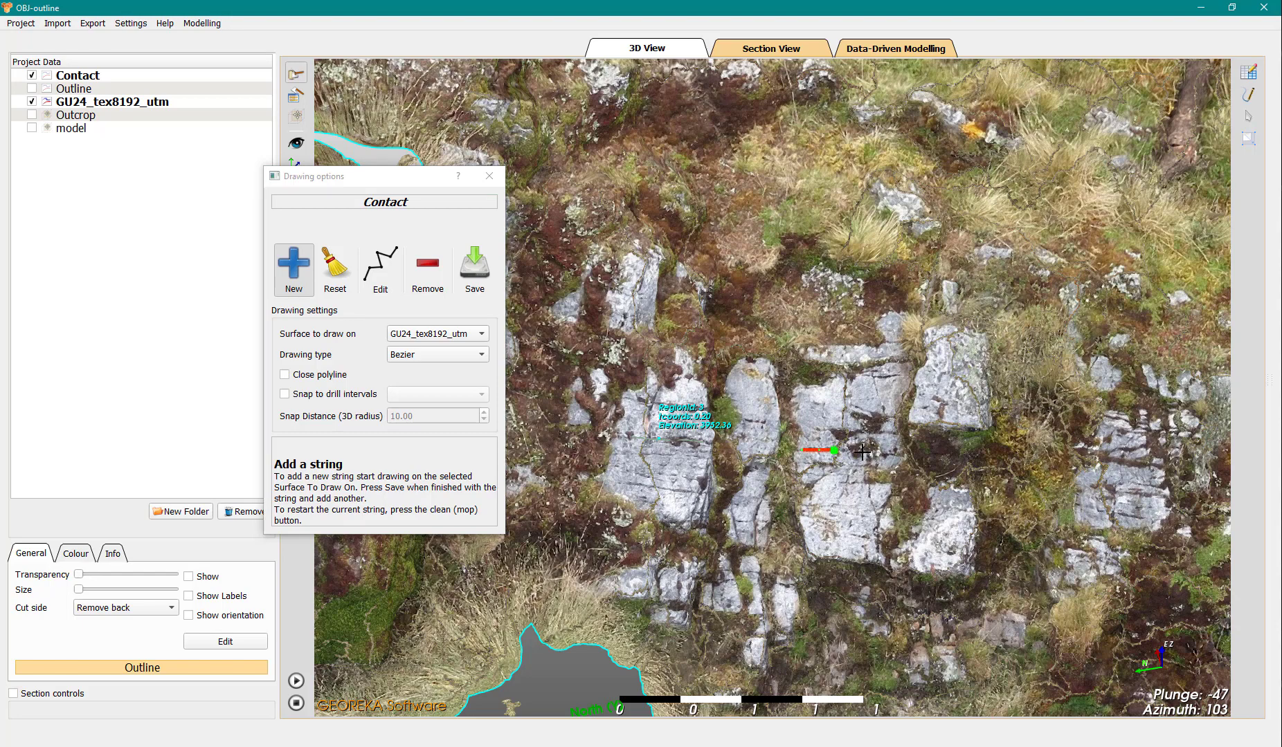
pyautogui.click(903, 456)
pyautogui.scroll(-2, 931, 516)
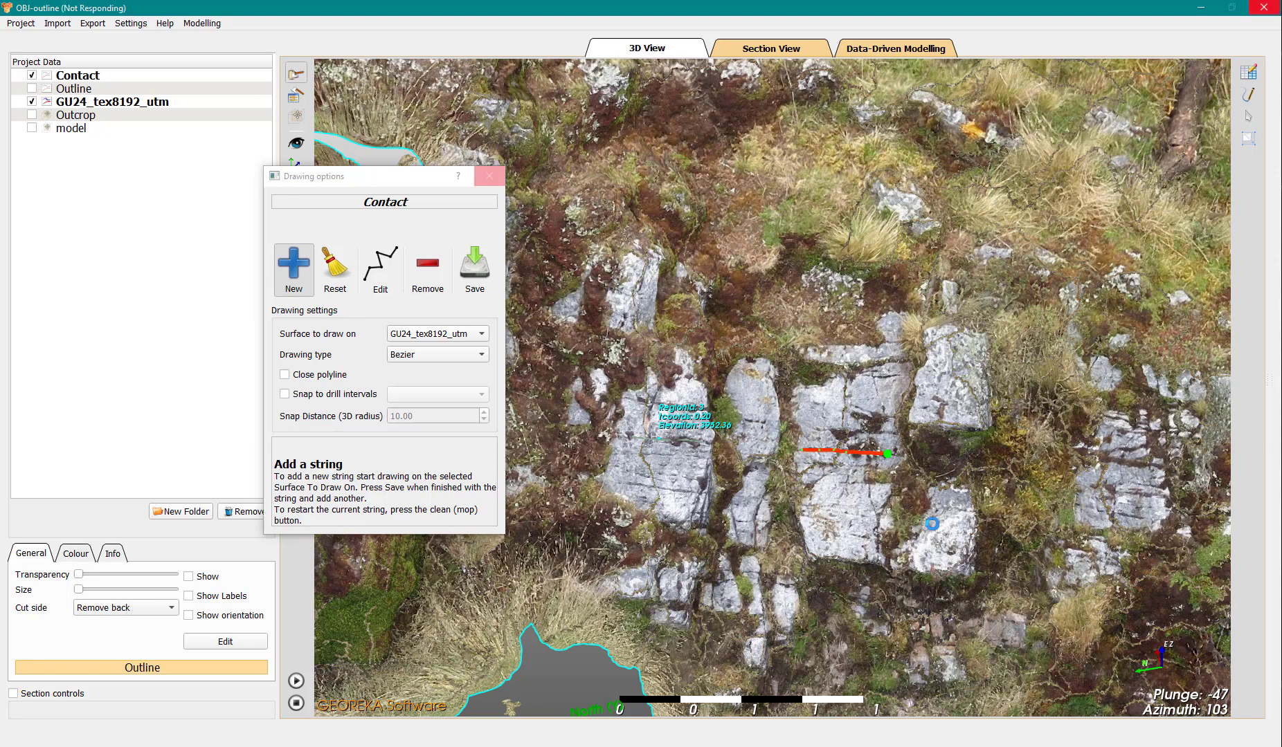
pyautogui.scroll(-2, 932, 524)
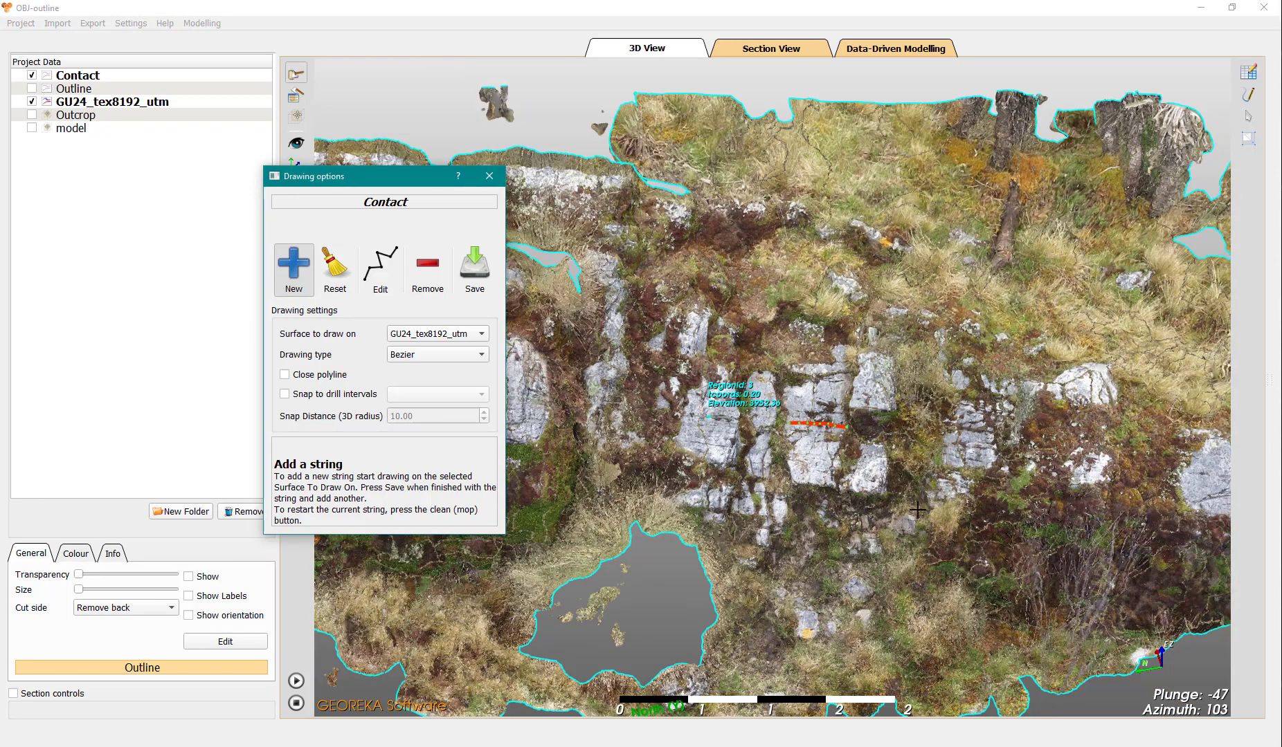
pyautogui.click(474, 268)
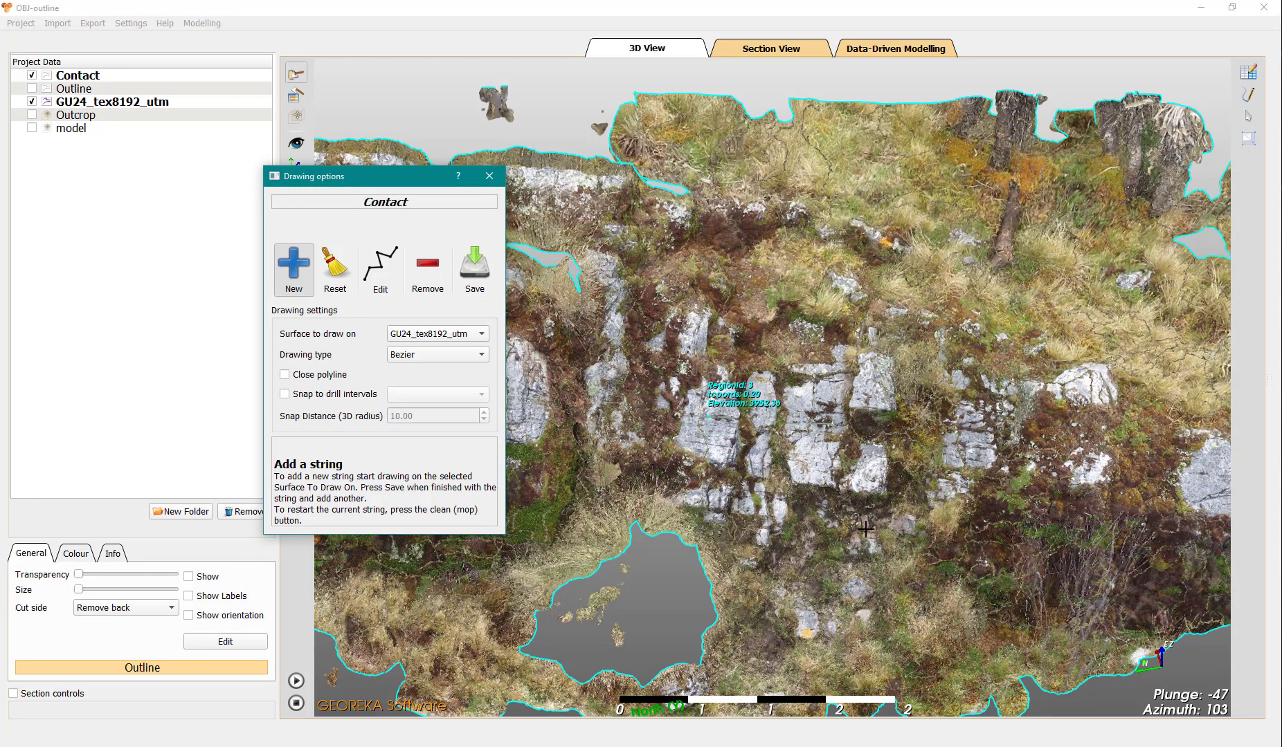
# Set the flat colour of the Contact drawing to magenta (#ff00ff) and close the drawing options
pyautogui.scroll(-2, 923, 506)
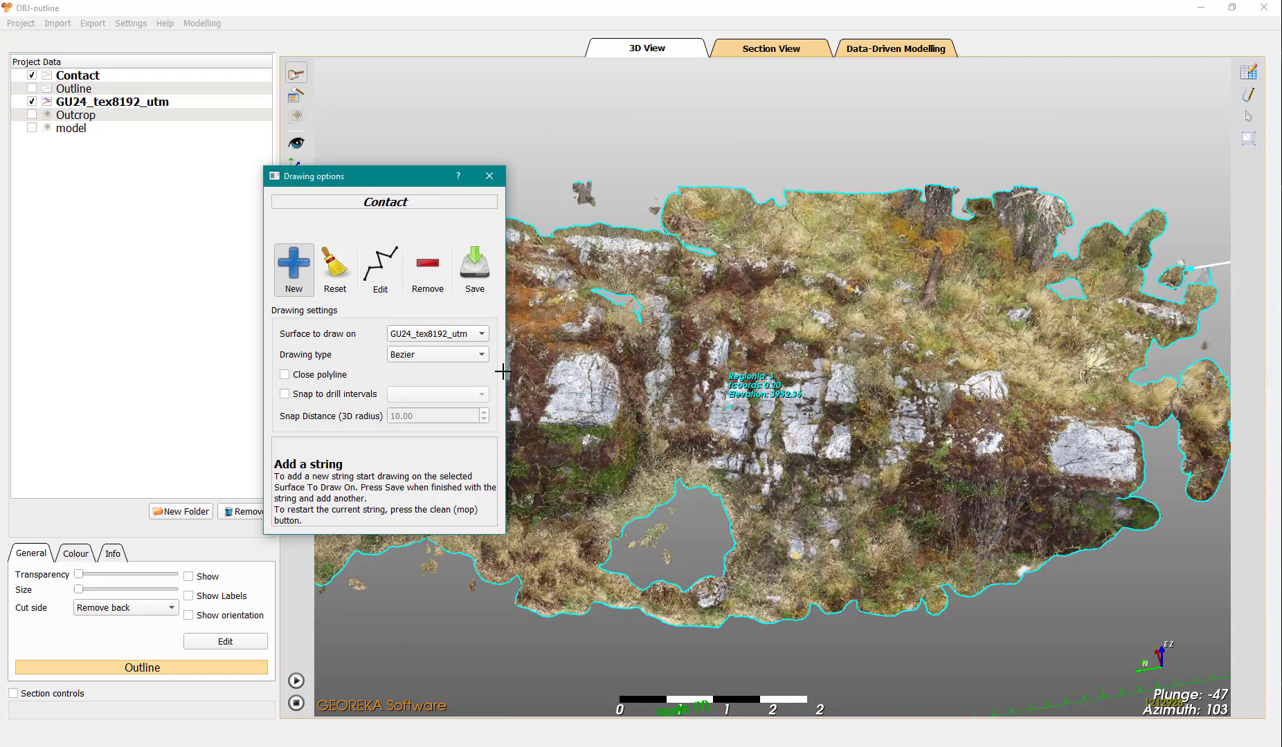
pyautogui.click(90, 78)
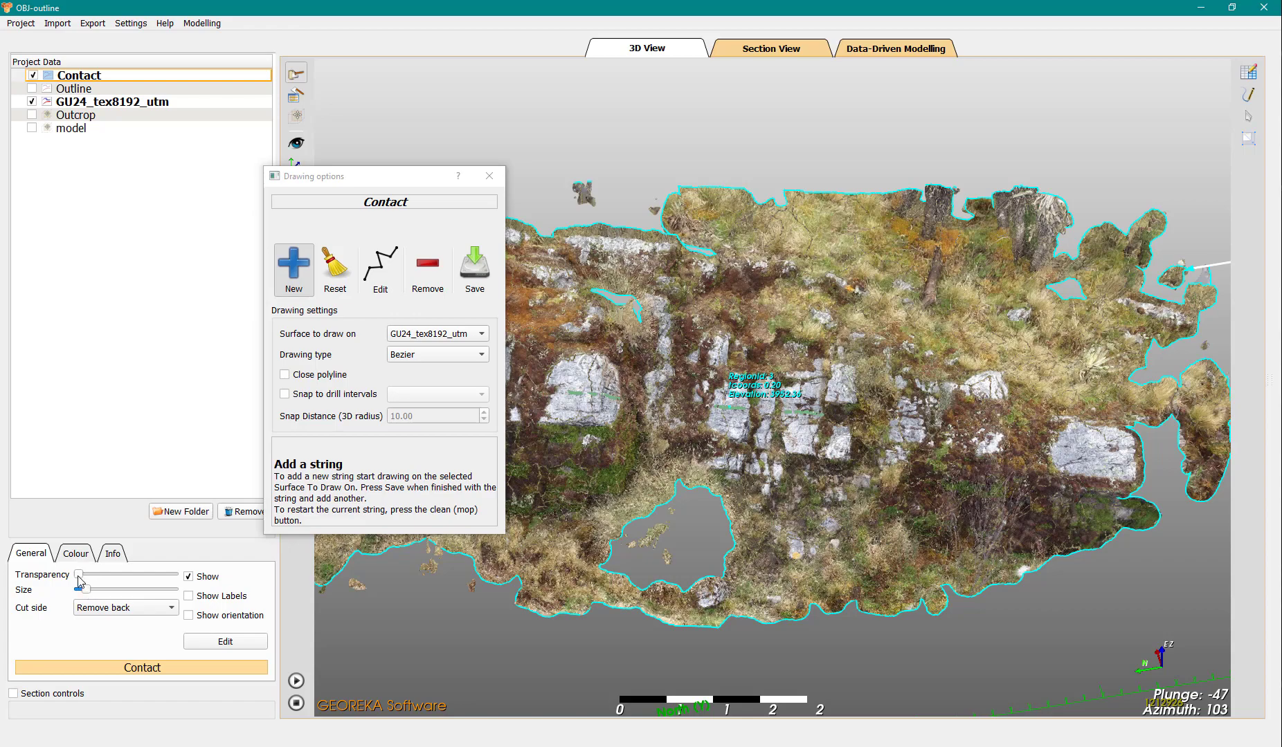
pyautogui.click(77, 554)
pyautogui.click(193, 595)
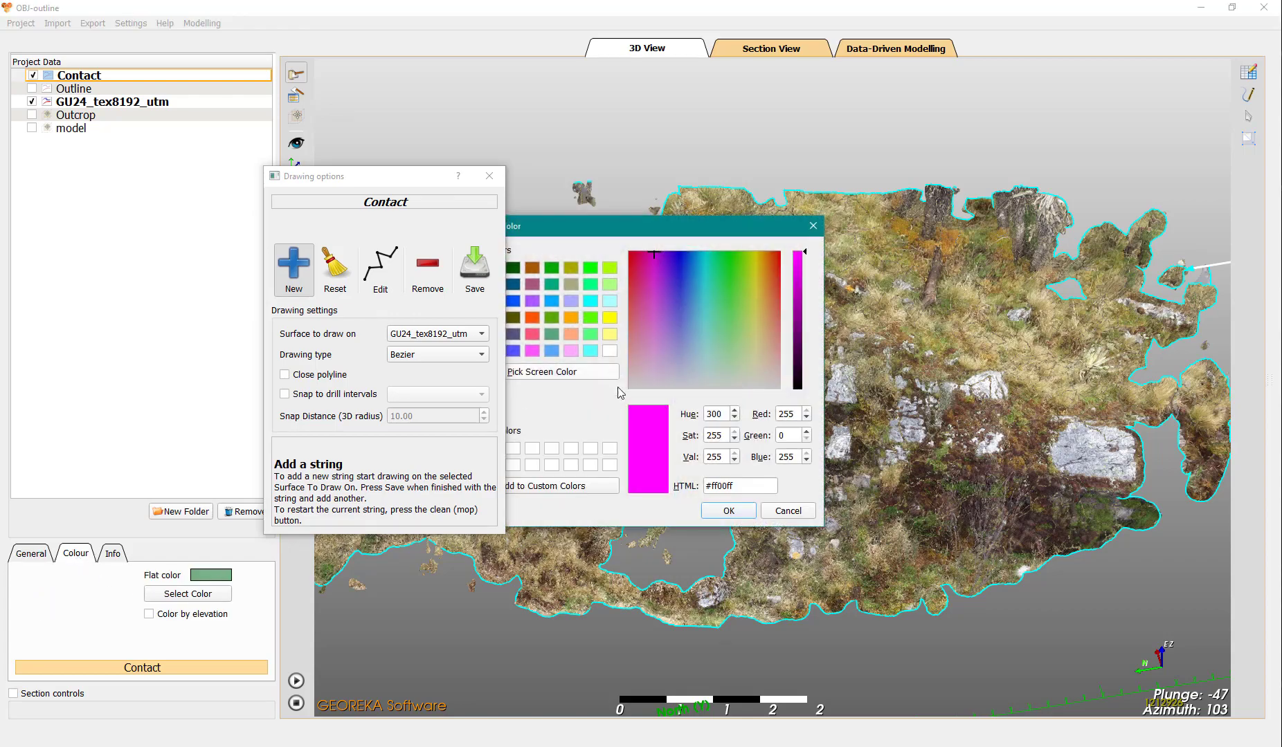
pyautogui.click(726, 510)
pyautogui.scroll(-3, 848, 513)
pyautogui.scroll(-1, 849, 513)
pyautogui.scroll(6, 774, 510)
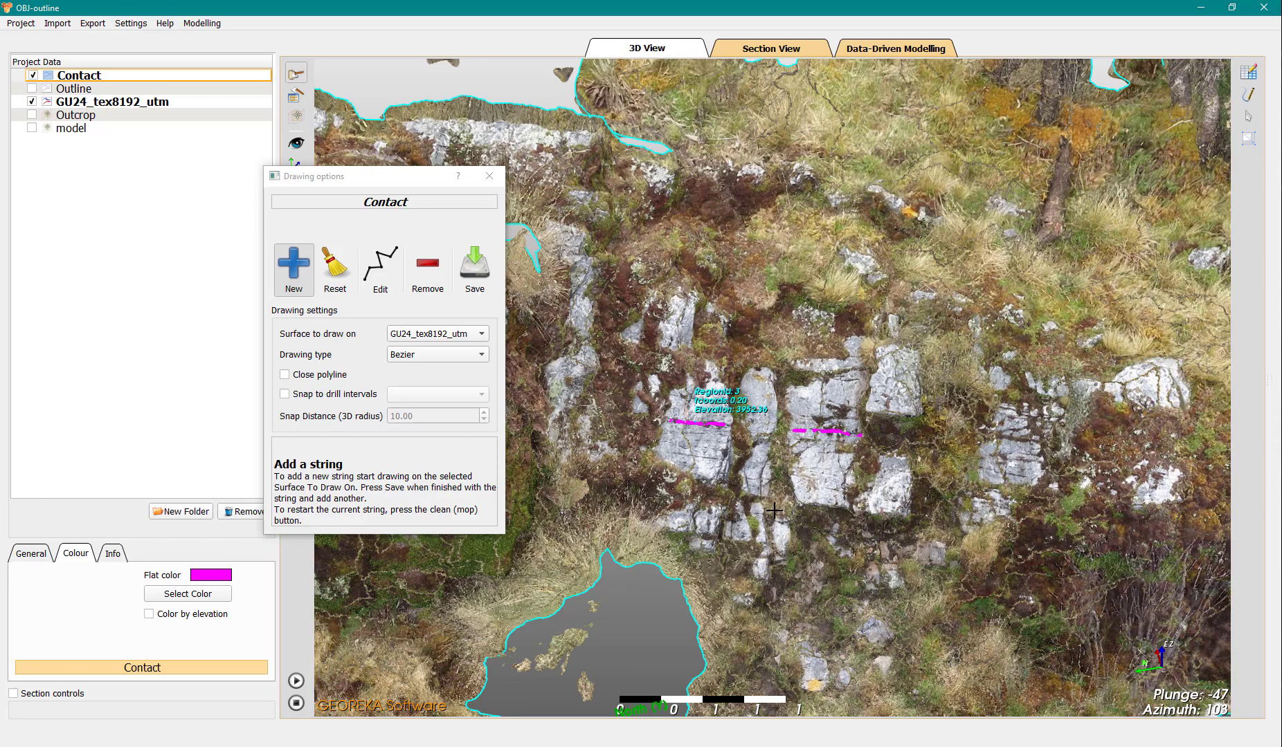
pyautogui.scroll(-2, 774, 510)
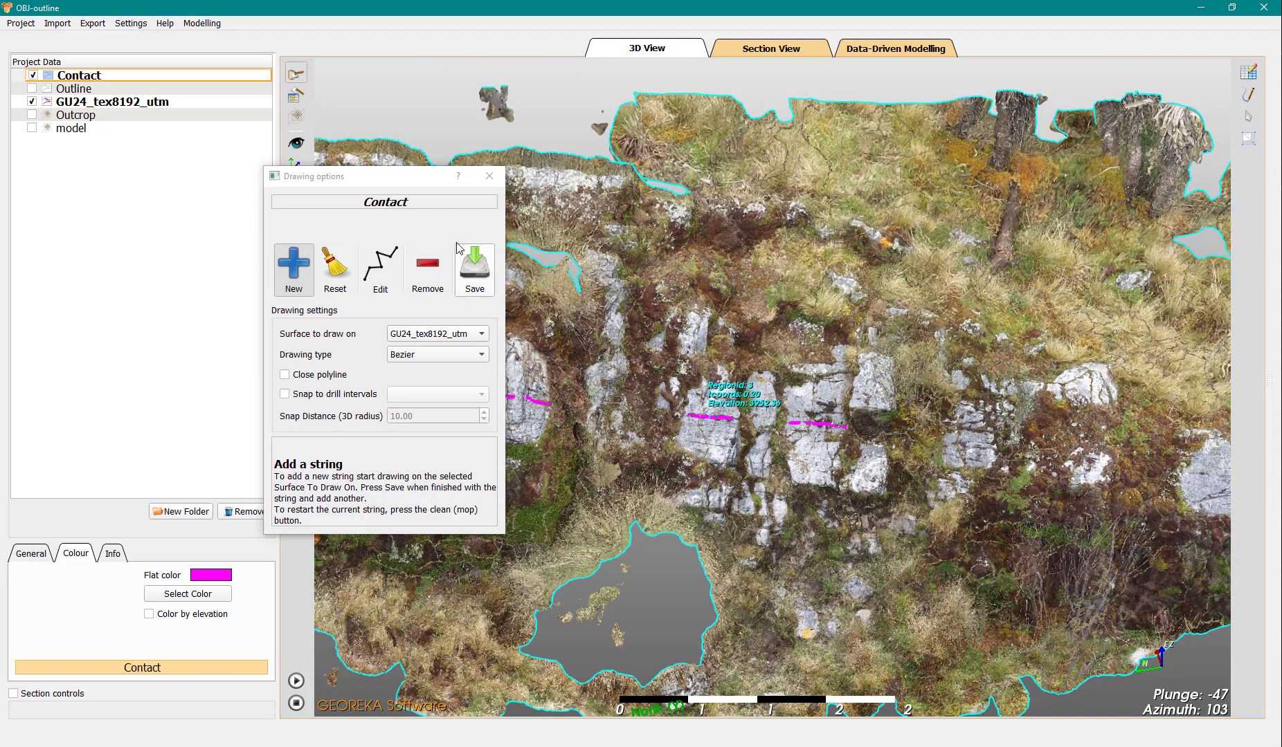
pyautogui.click(489, 179)
pyautogui.scroll(4, 845, 438)
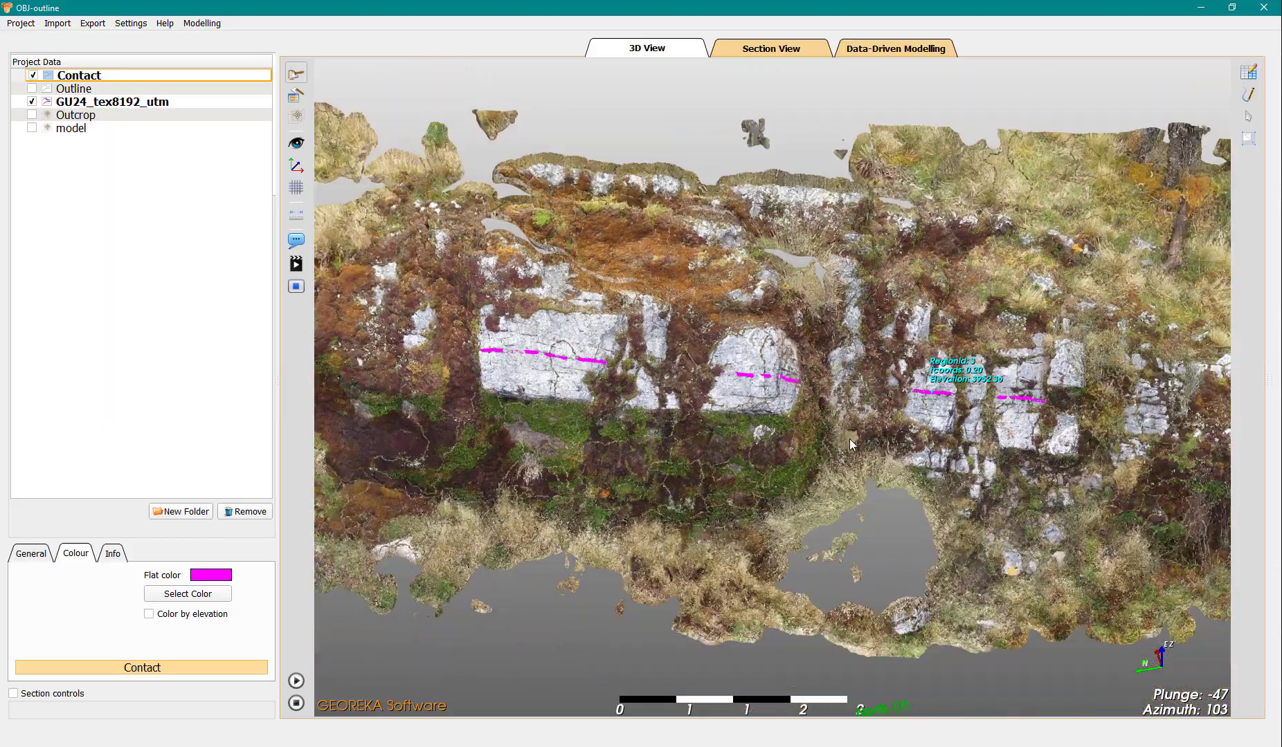
# Show the orientation of the Contact strings and inspect the orientation ticks on the largest rock face
pyautogui.moveTo(850, 439); pyautogui.dragTo(783, 424)
pyautogui.scroll(8, 785, 425)
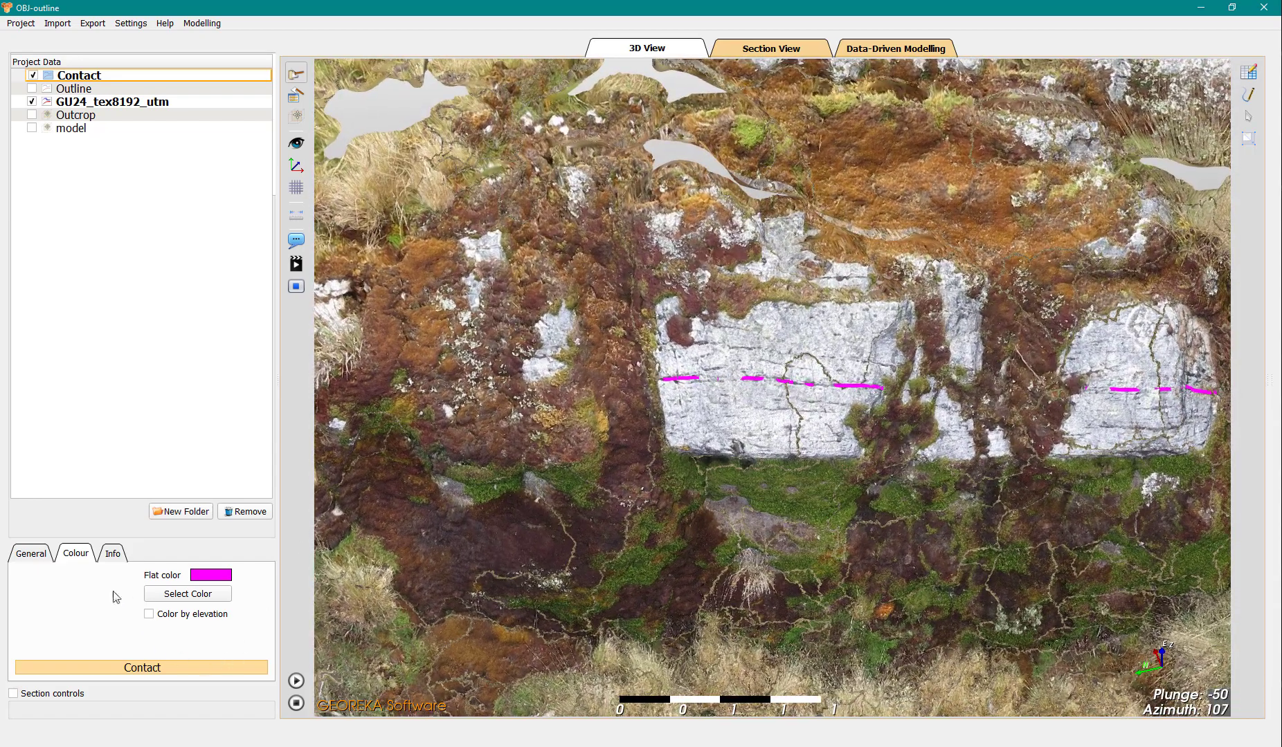
pyautogui.click(31, 554)
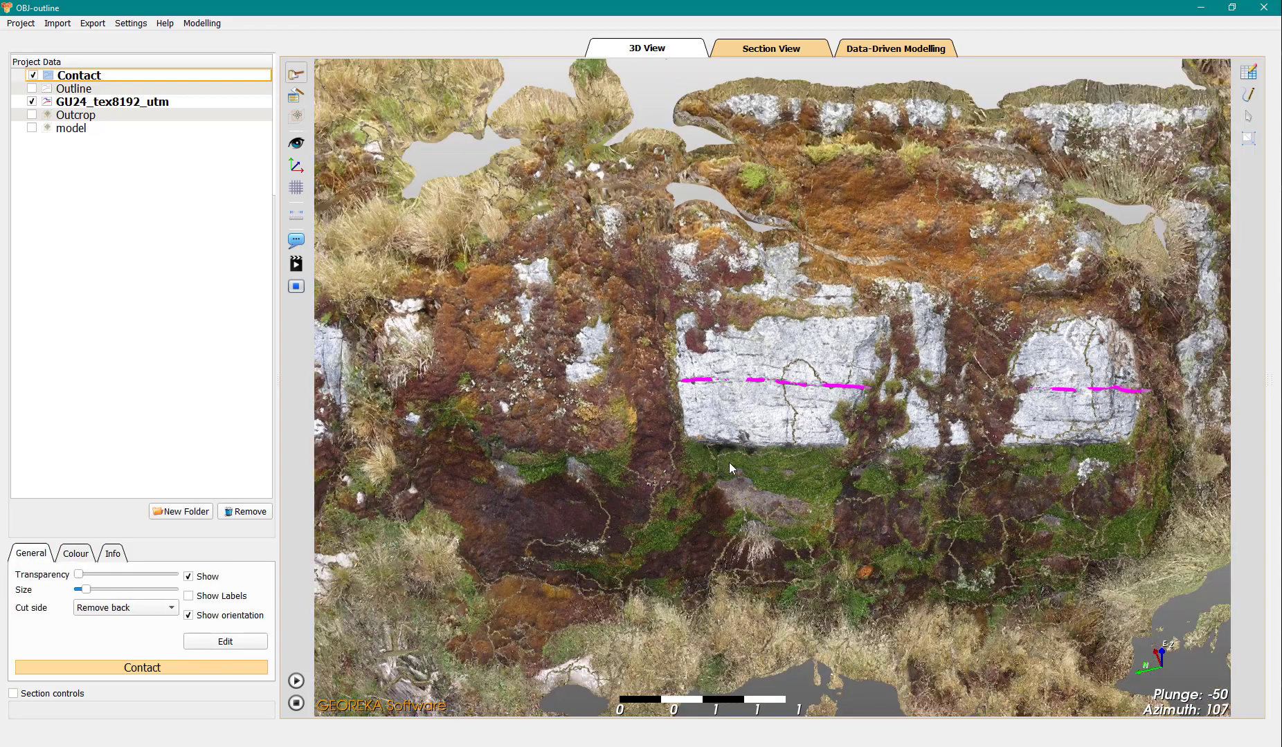
pyautogui.moveTo(729, 462); pyautogui.dragTo(767, 583)
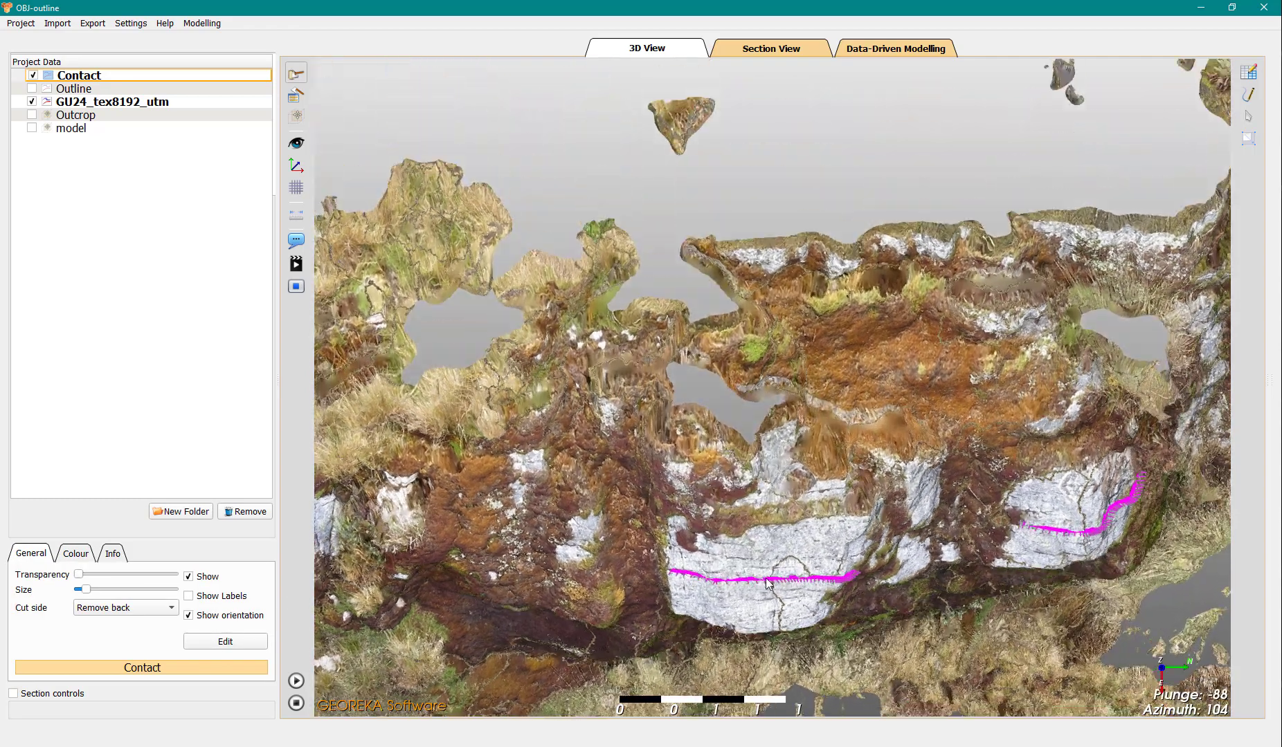
pyautogui.scroll(1, 755, 547)
pyautogui.moveTo(771, 596); pyautogui.dragTo(675, 350, button='middle')
pyautogui.scroll(2, 675, 350)
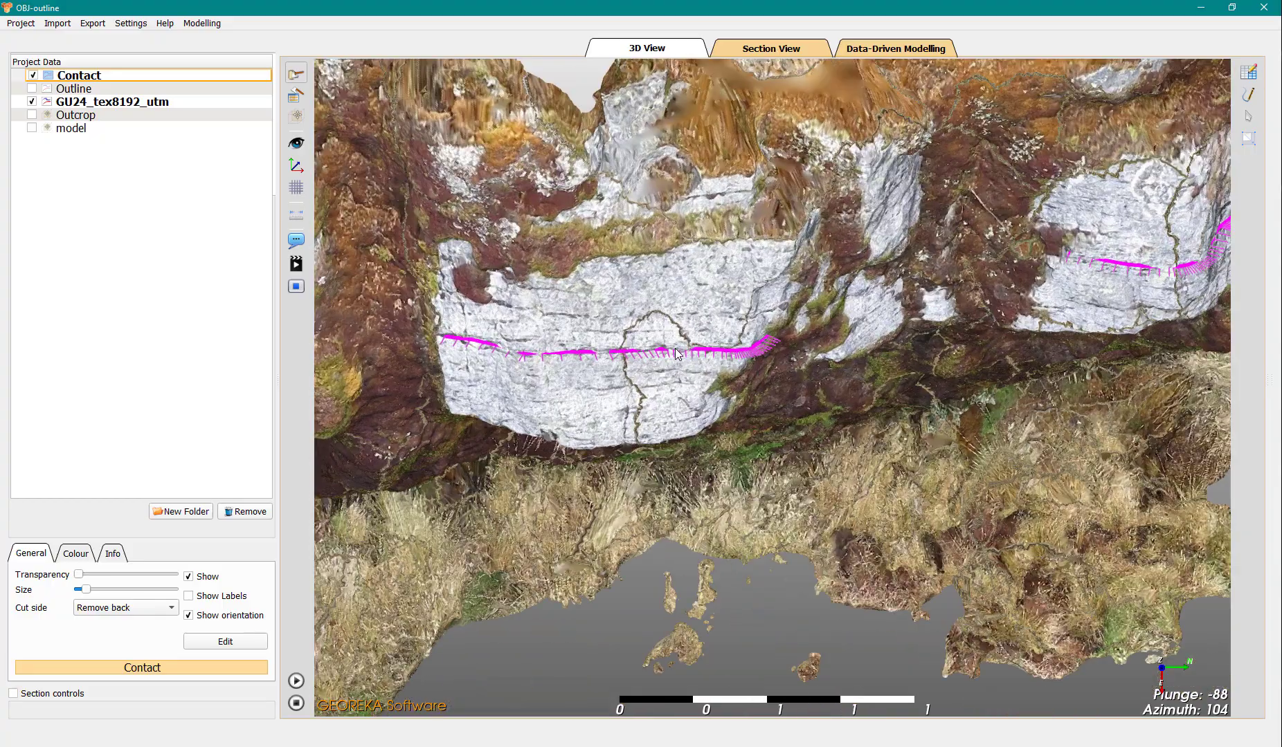
pyautogui.moveTo(677, 354); pyautogui.dragTo(712, 425)
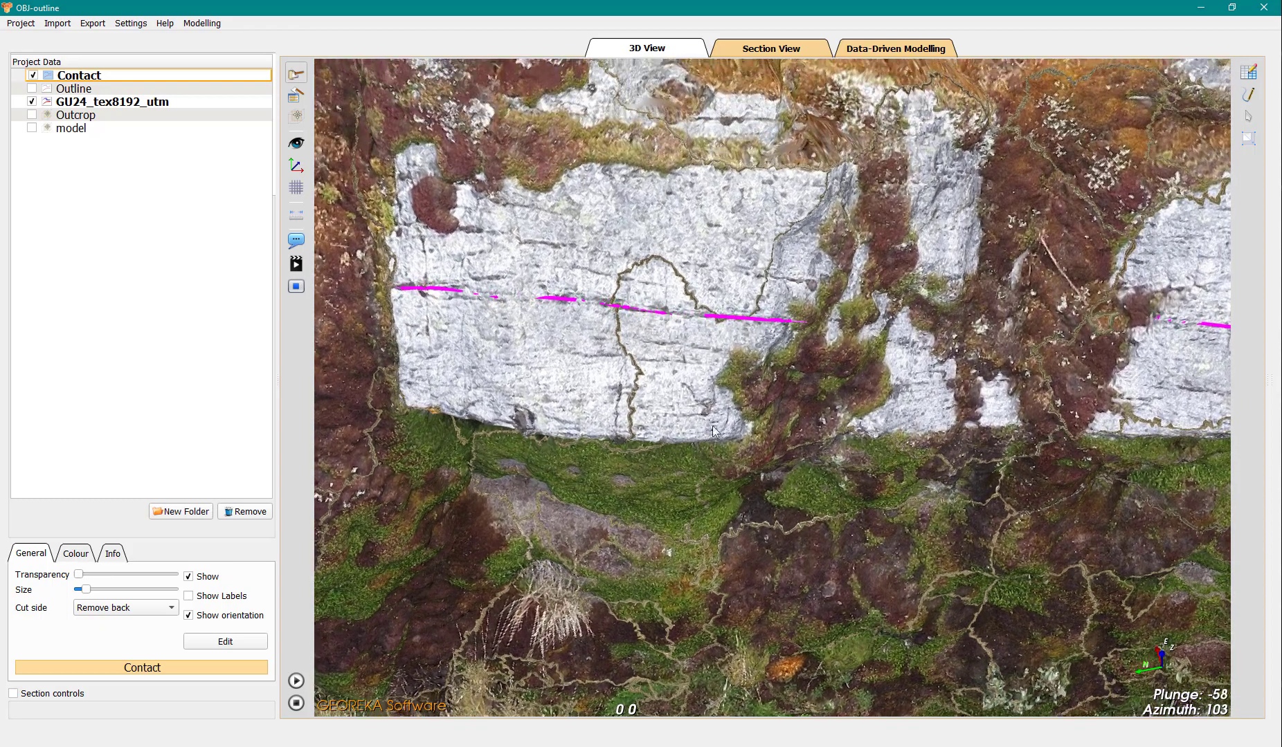
# Open the Contact strings for editing with section clipping turned off and align the orientation of string 1
pyautogui.click(84, 78)
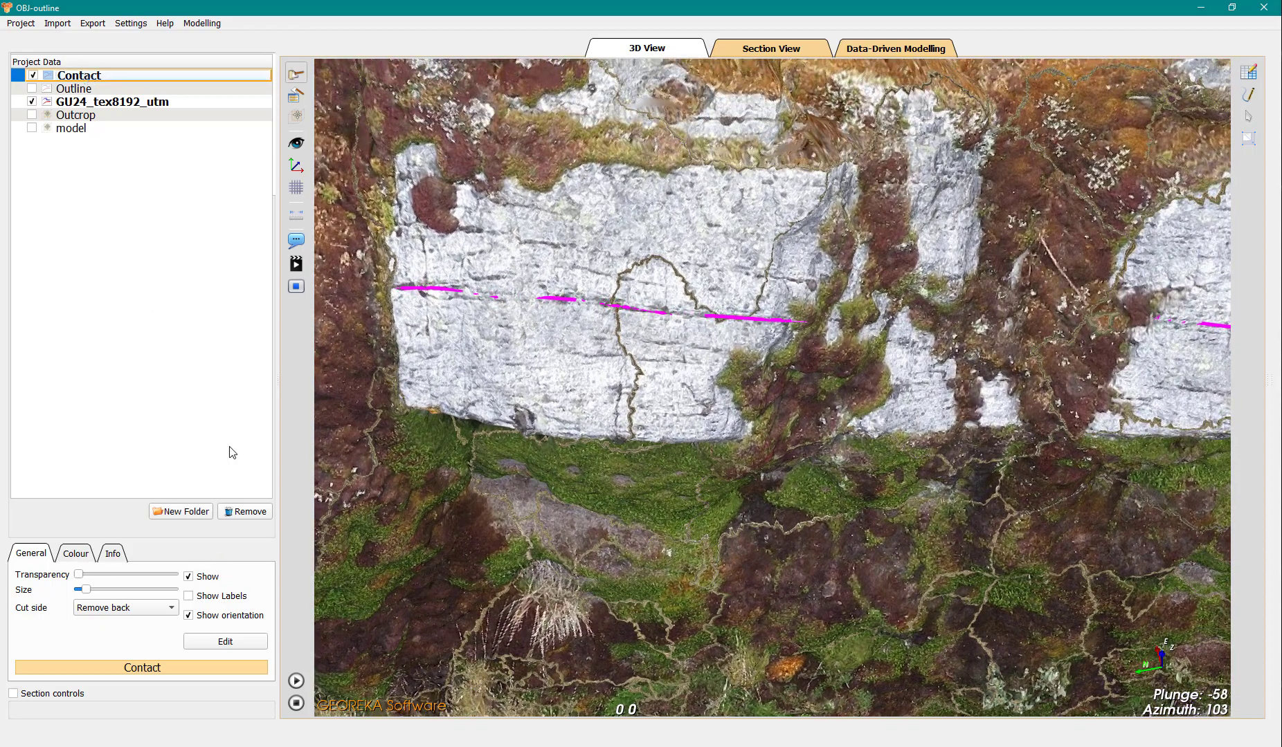
pyautogui.click(228, 643)
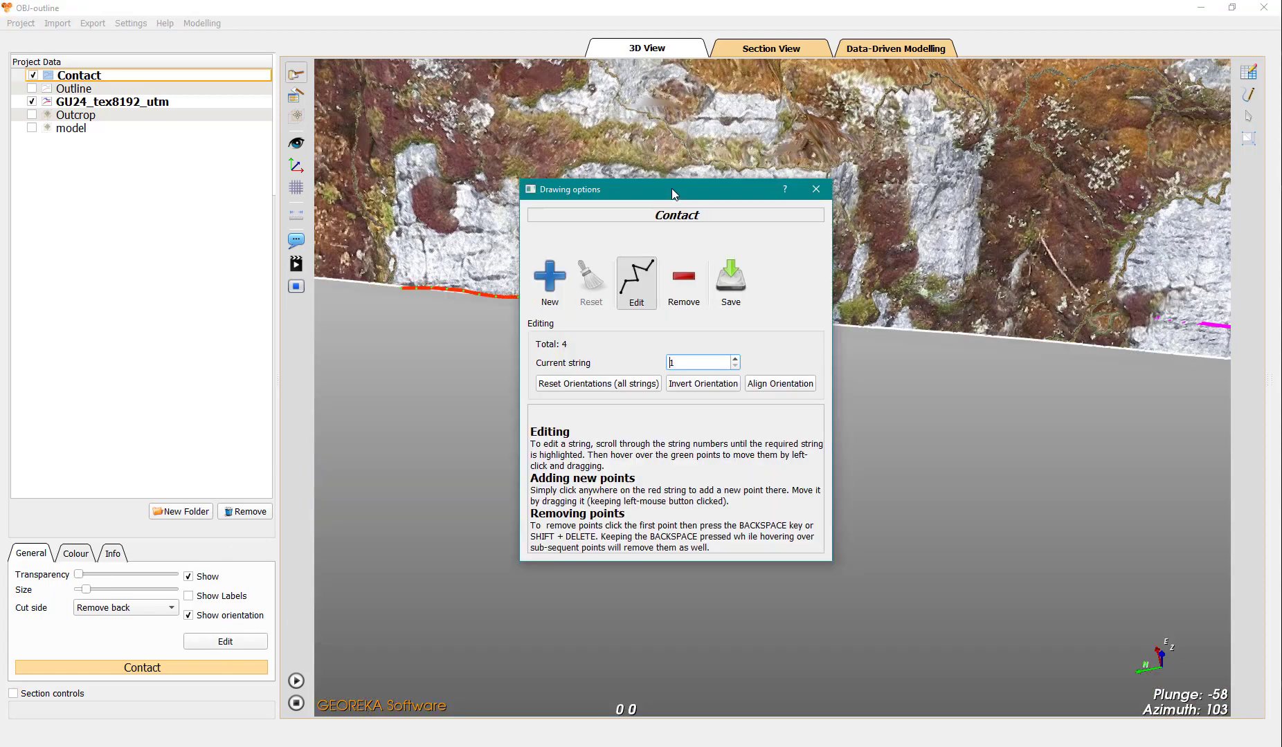
pyautogui.moveTo(671, 188); pyautogui.dragTo(85, 151)
pyautogui.click(295, 73)
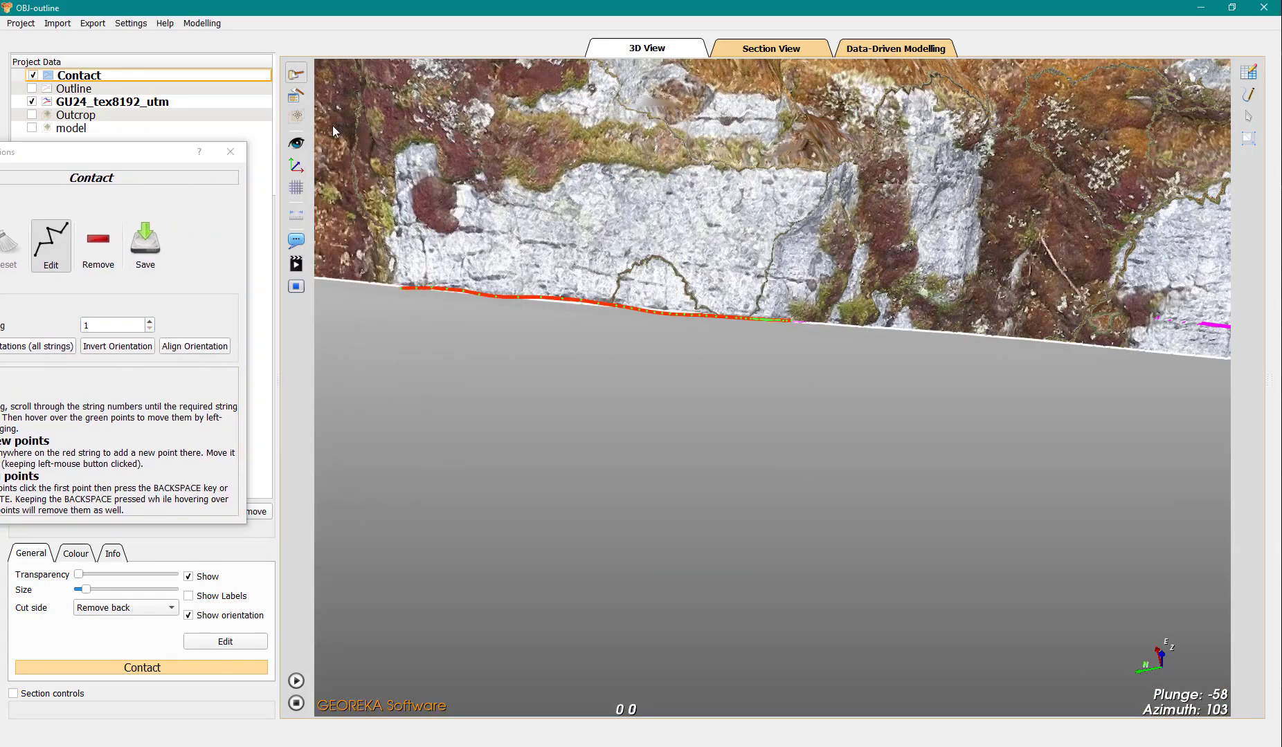
pyautogui.click(195, 346)
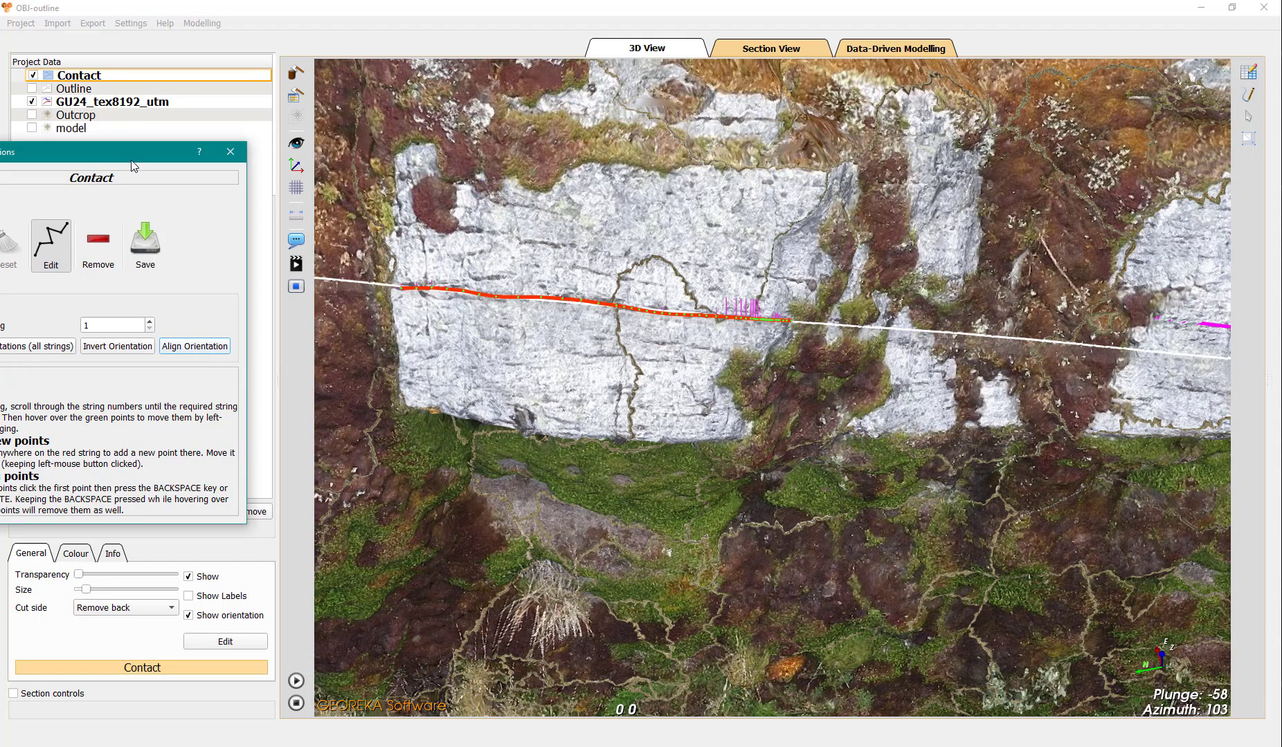
pyautogui.moveTo(177, 152); pyautogui.dragTo(364, 191)
# Make string 2 on the rounded white block the current string and align its orientation
pyautogui.scroll(-2, 795, 398)
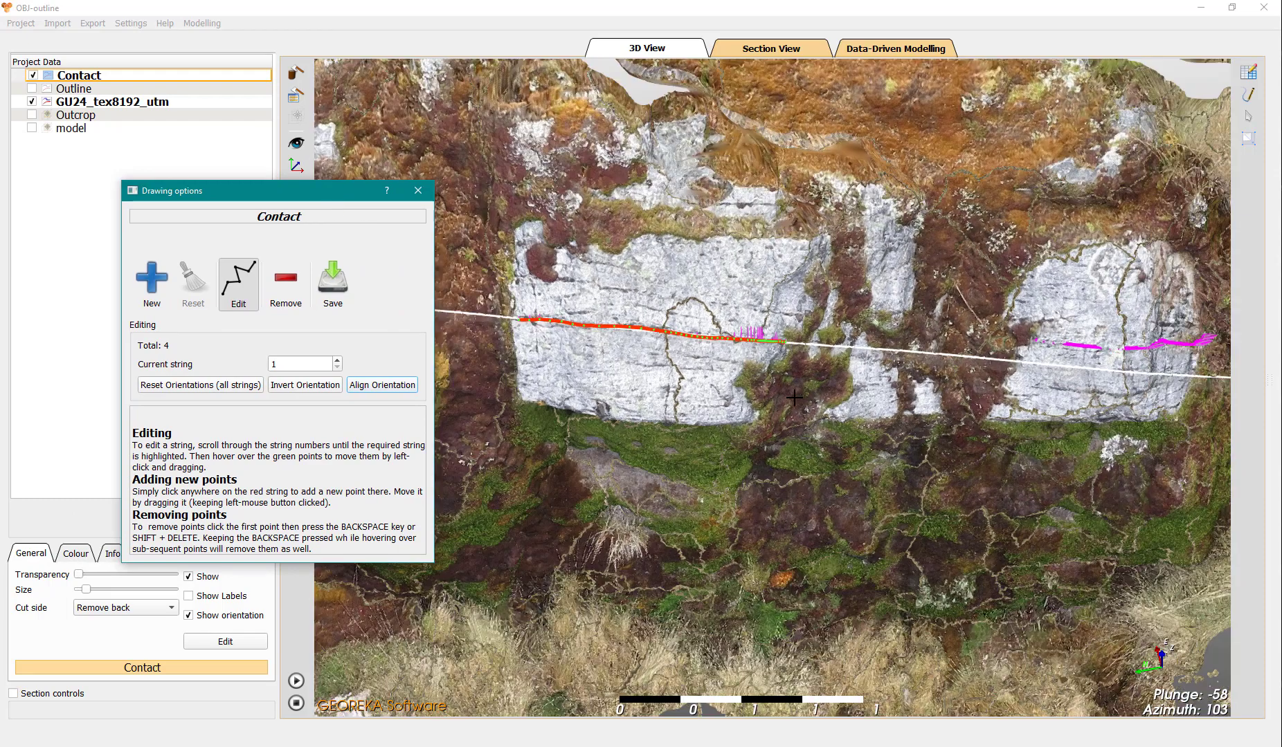
pyautogui.scroll(-1, 794, 398)
pyautogui.moveTo(1053, 417); pyautogui.dragTo(622, 447, button='middle')
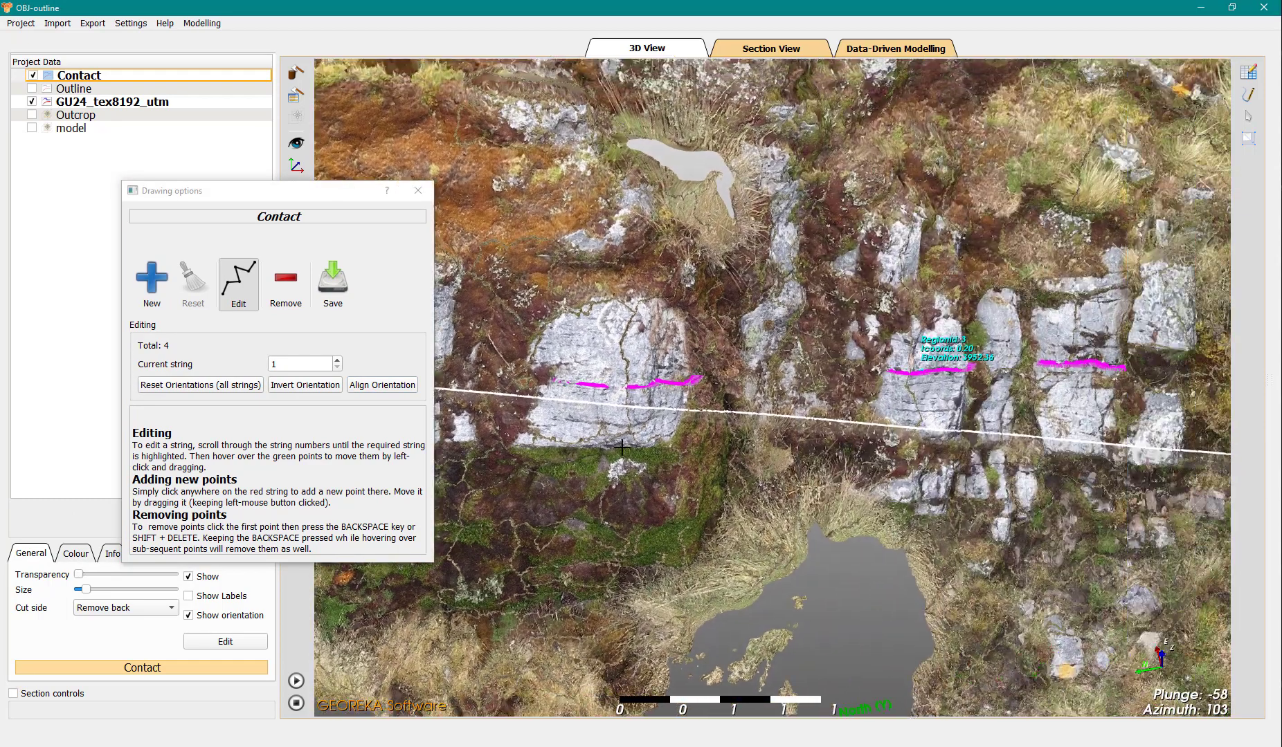
pyautogui.scroll(1, 315, 366)
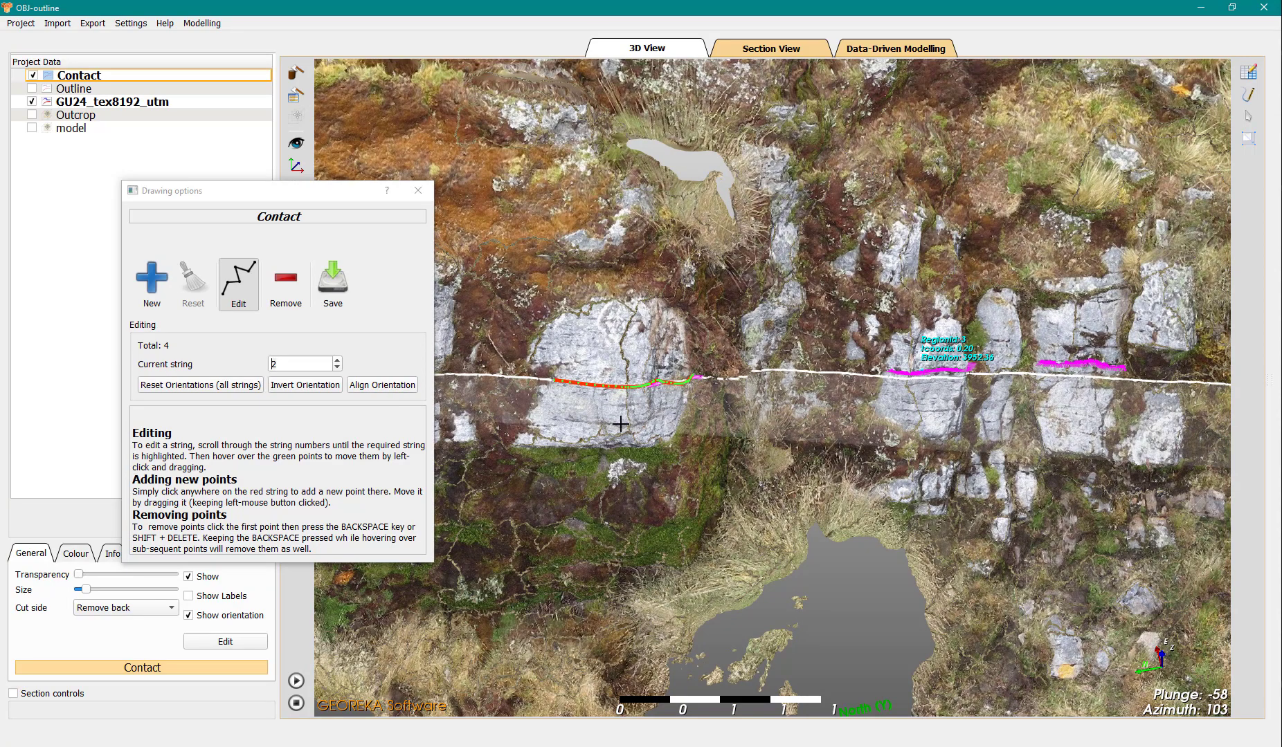
pyautogui.scroll(2, 623, 423)
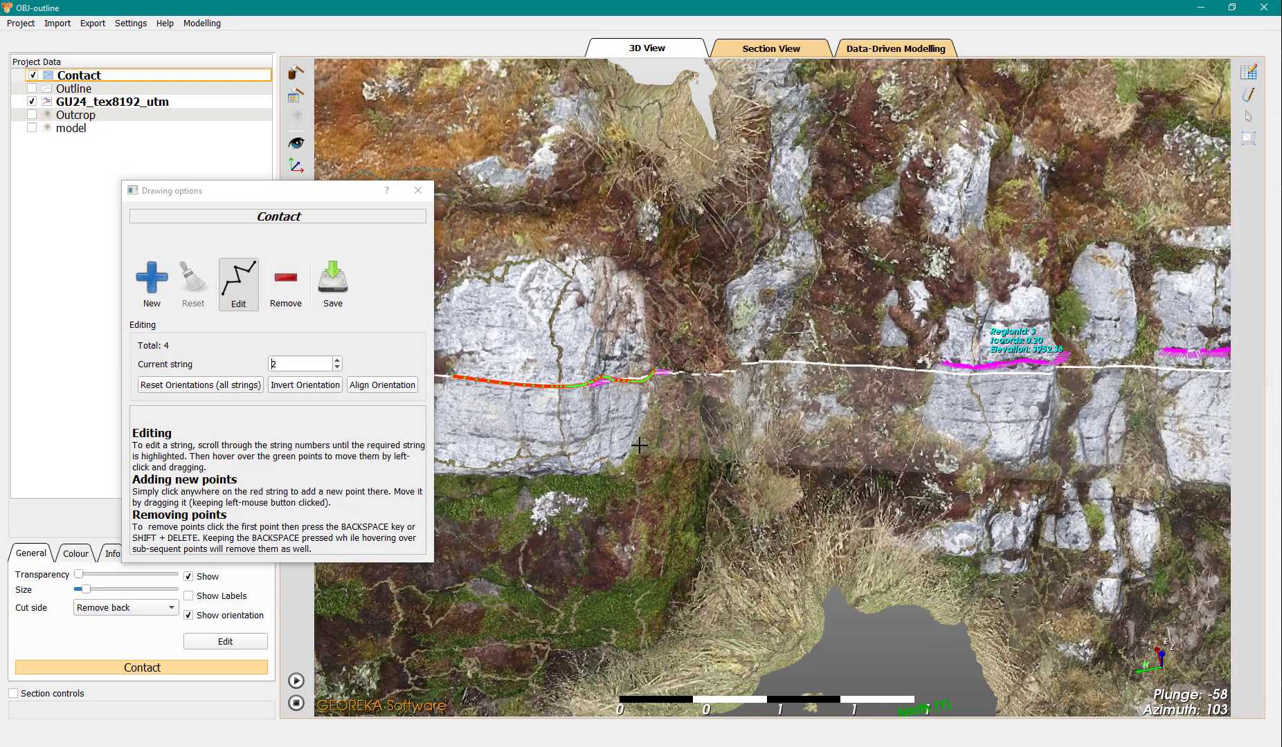
pyautogui.moveTo(655, 482); pyautogui.dragTo(679, 433)
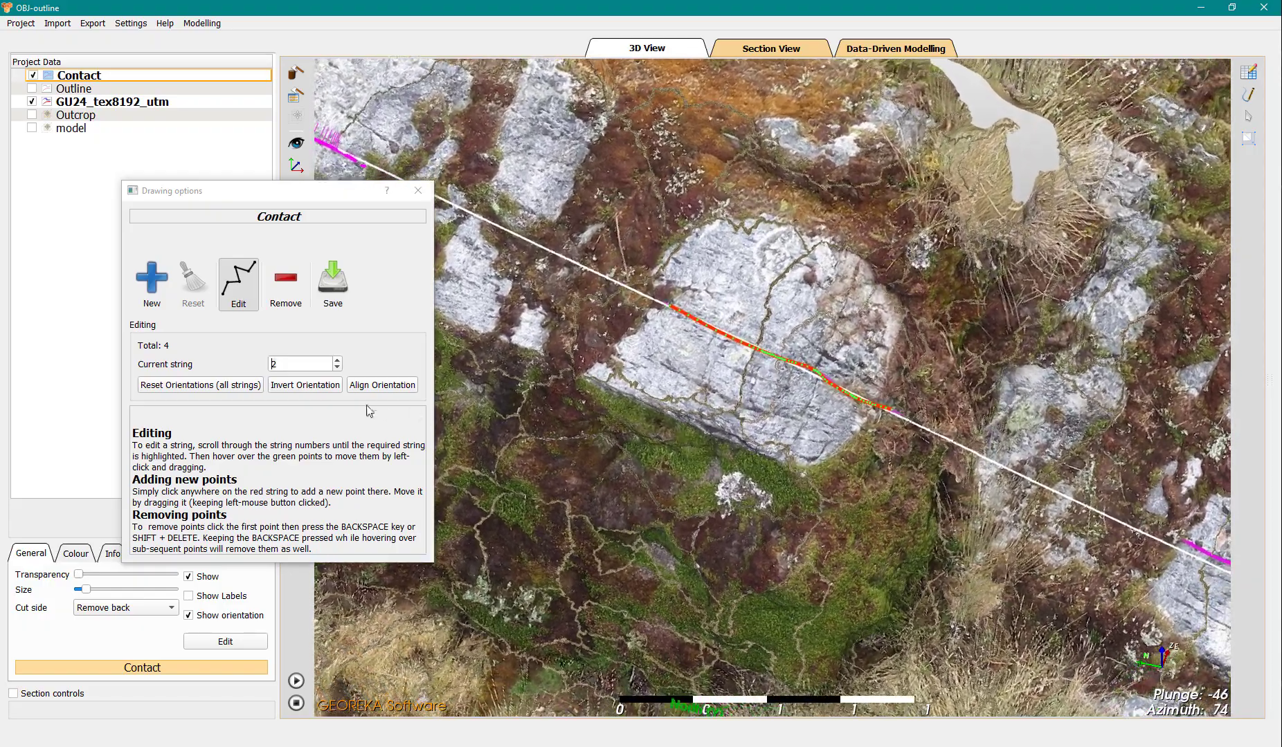
pyautogui.click(380, 386)
# Make string 3 on the first fractured block the current string and align its orientation
pyautogui.moveTo(798, 448); pyautogui.dragTo(889, 512)
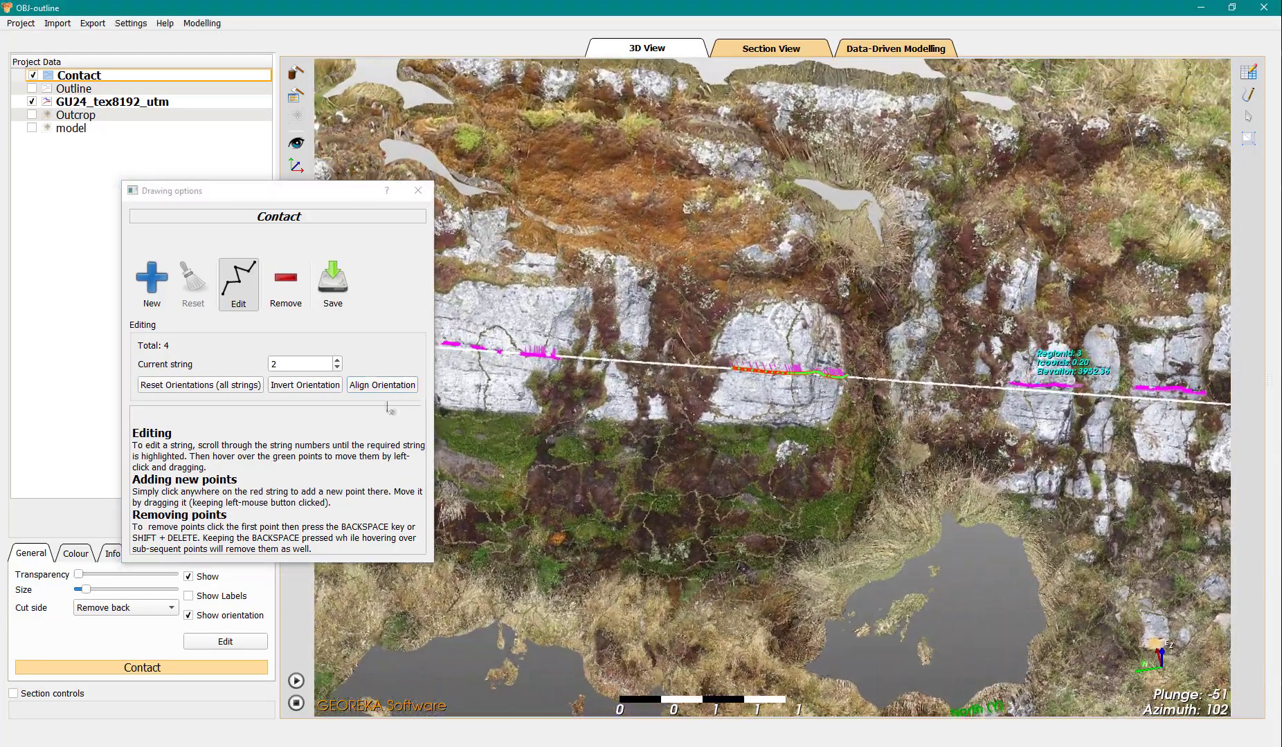
pyautogui.moveTo(993, 441); pyautogui.dragTo(752, 431, button='middle')
pyautogui.scroll(2, 559, 430)
pyautogui.scroll(1, 741, 450)
pyautogui.scroll(1, 752, 431)
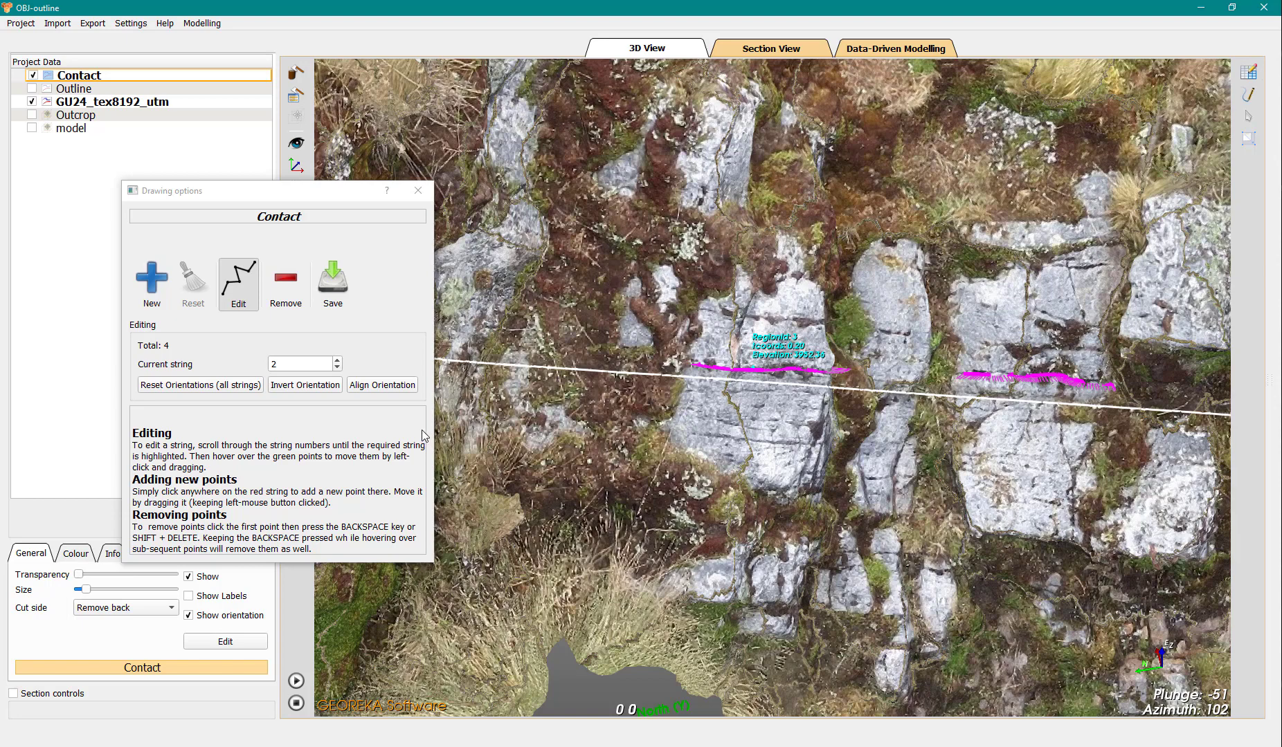
pyautogui.click(388, 387)
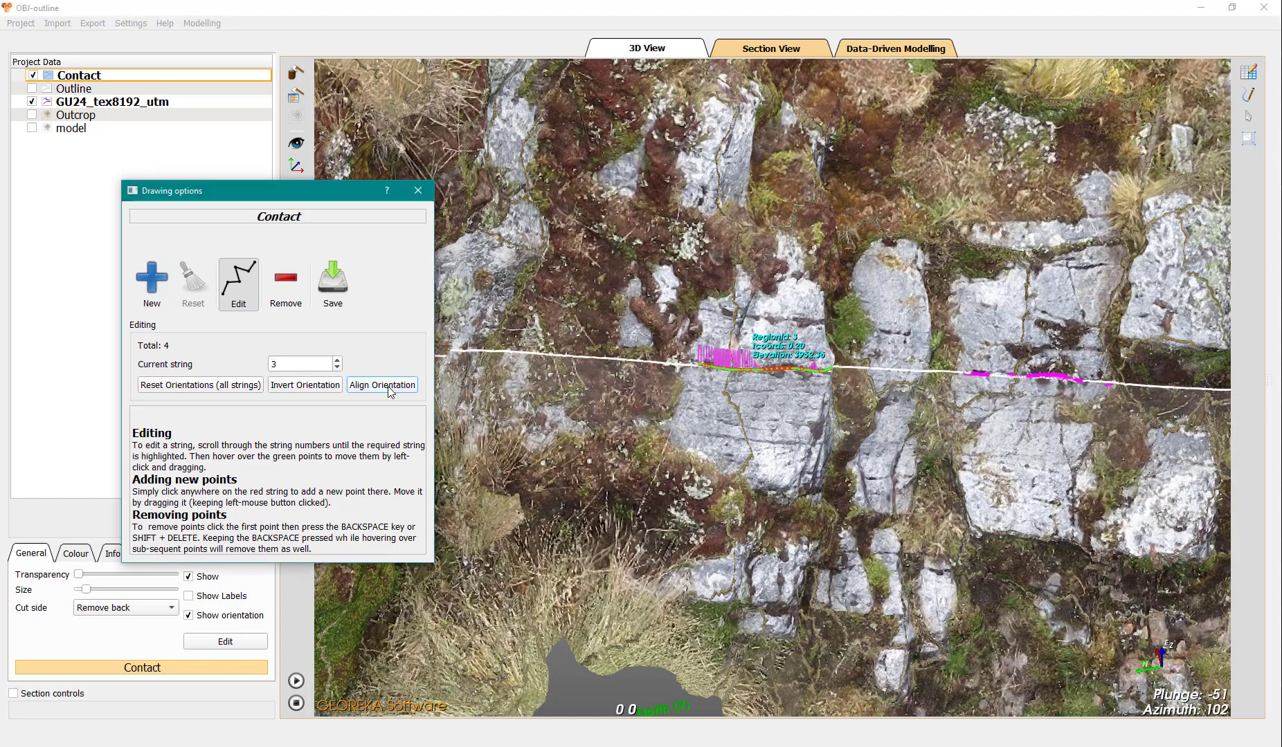
# Align the orientation of string 4 on the wide fractured block and close the string editor
pyautogui.moveTo(983, 439); pyautogui.dragTo(762, 439, button='middle')
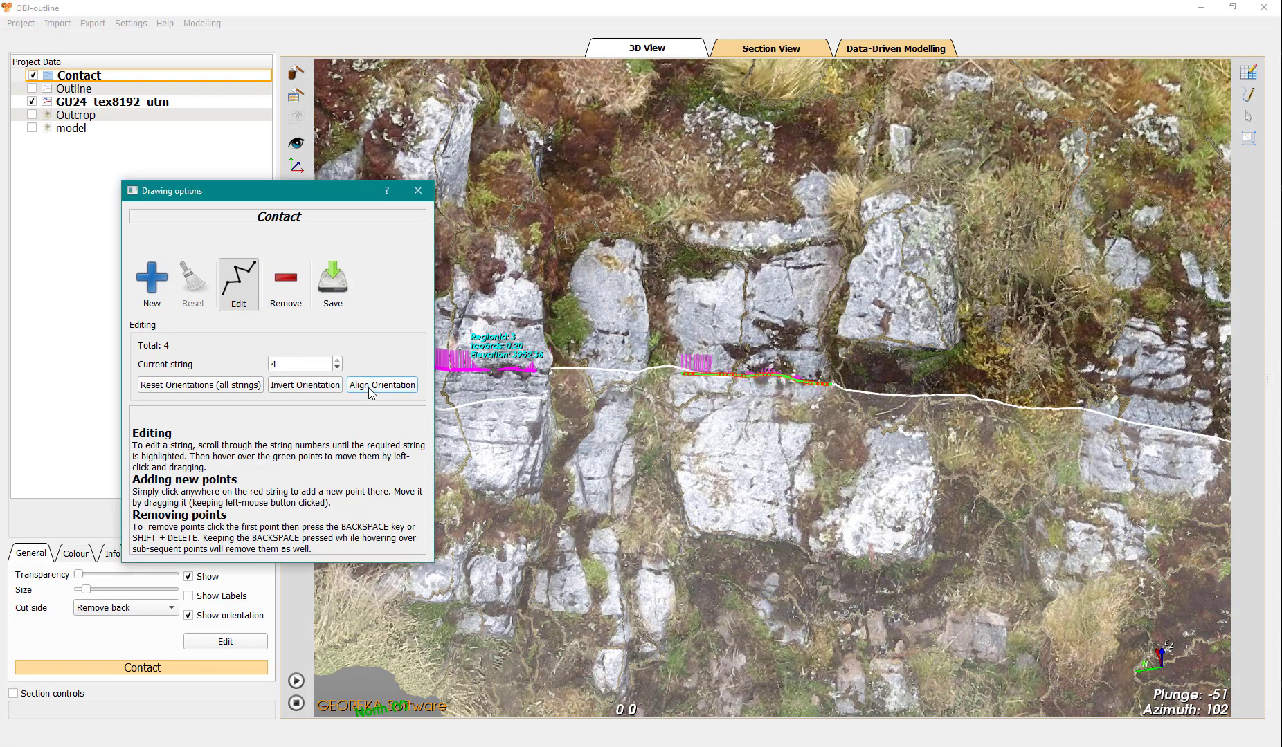
pyautogui.click(417, 191)
pyautogui.scroll(-5, 569, 442)
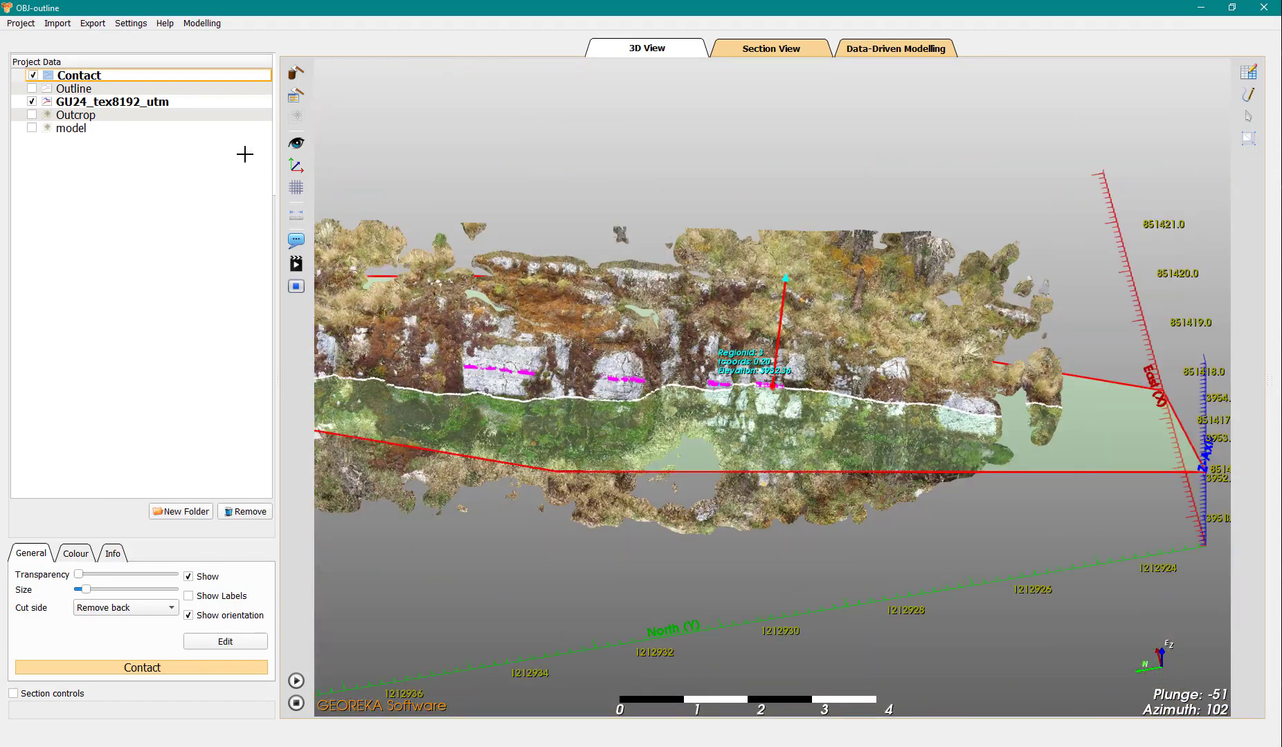
# Examine the orientation ticks of all four Contact strings across the unclipped outcrop
pyautogui.click(298, 75)
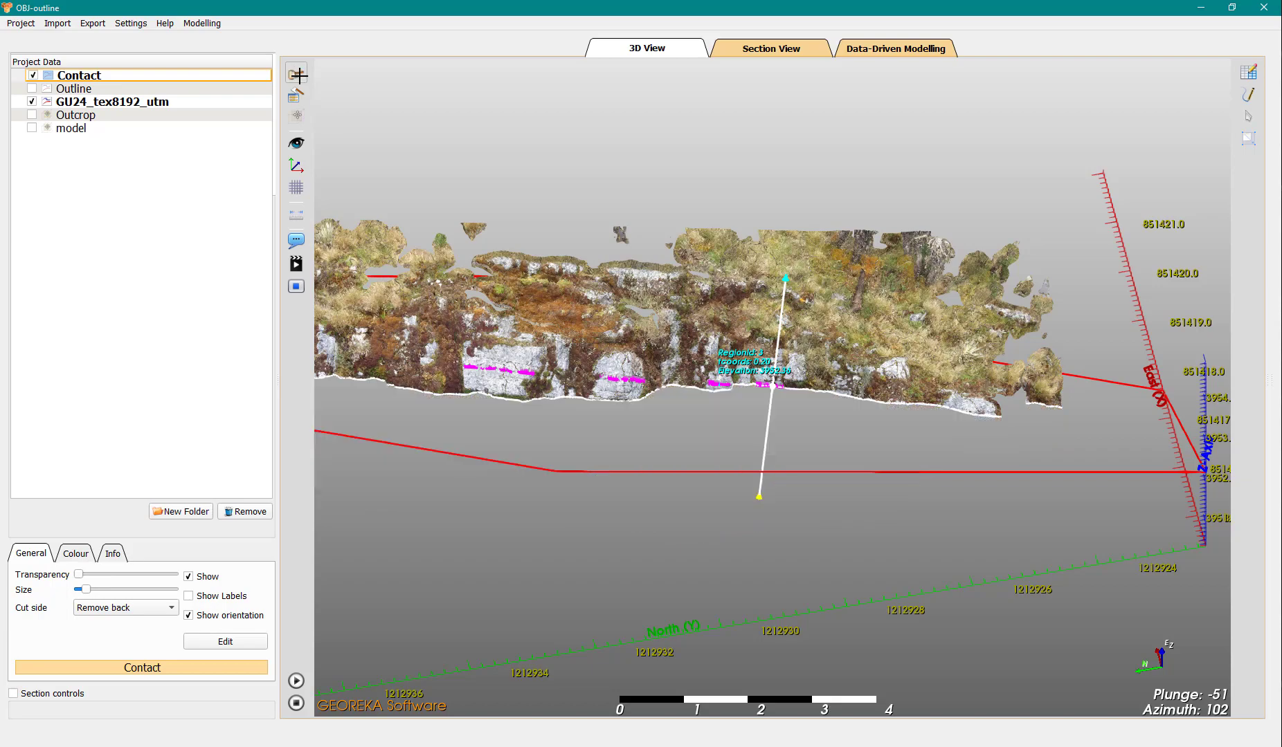
pyautogui.scroll(3, 657, 403)
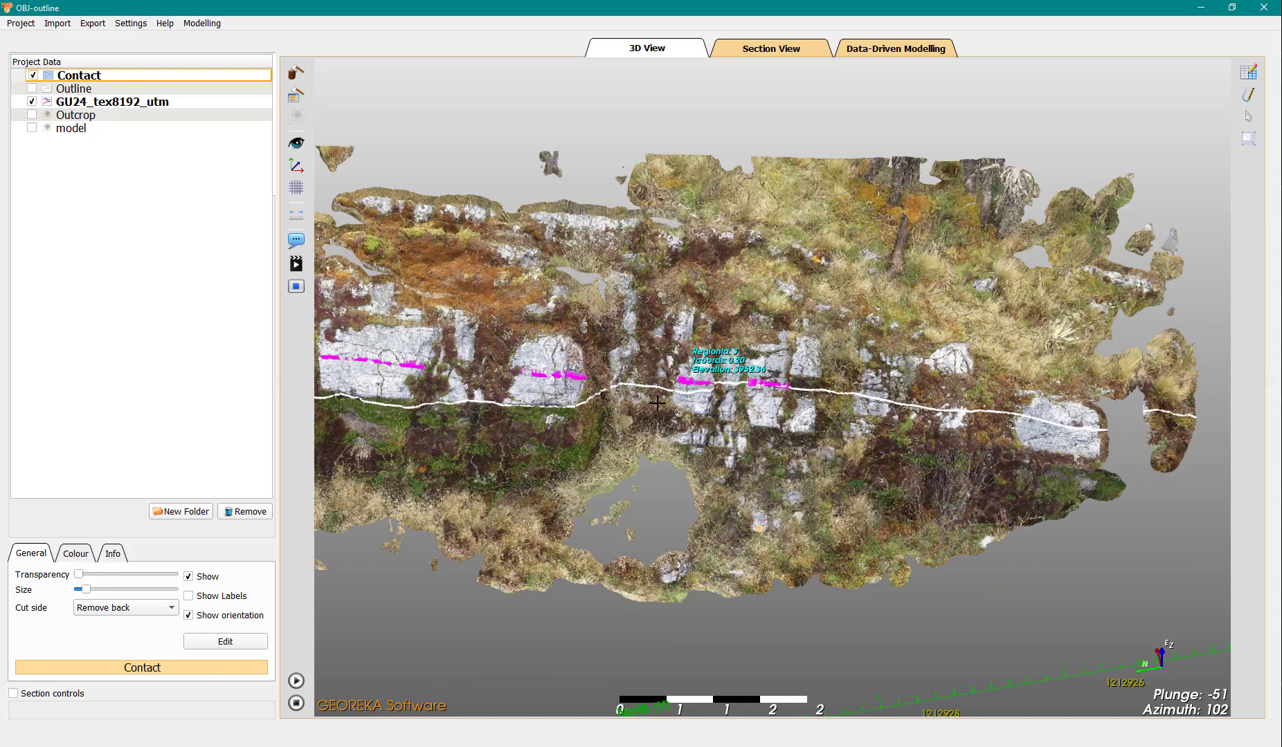
pyautogui.scroll(5, 653, 420)
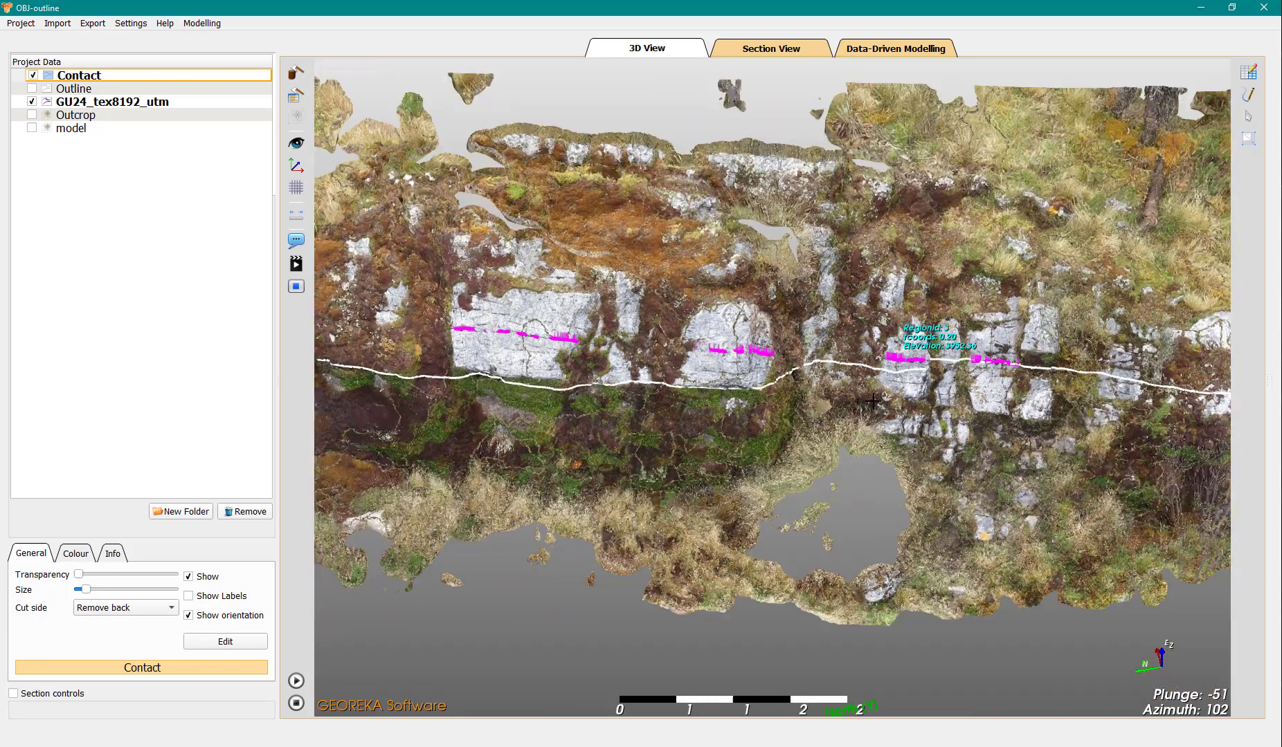
pyautogui.moveTo(872, 400); pyautogui.dragTo(822, 347)
pyautogui.scroll(3, 821, 346)
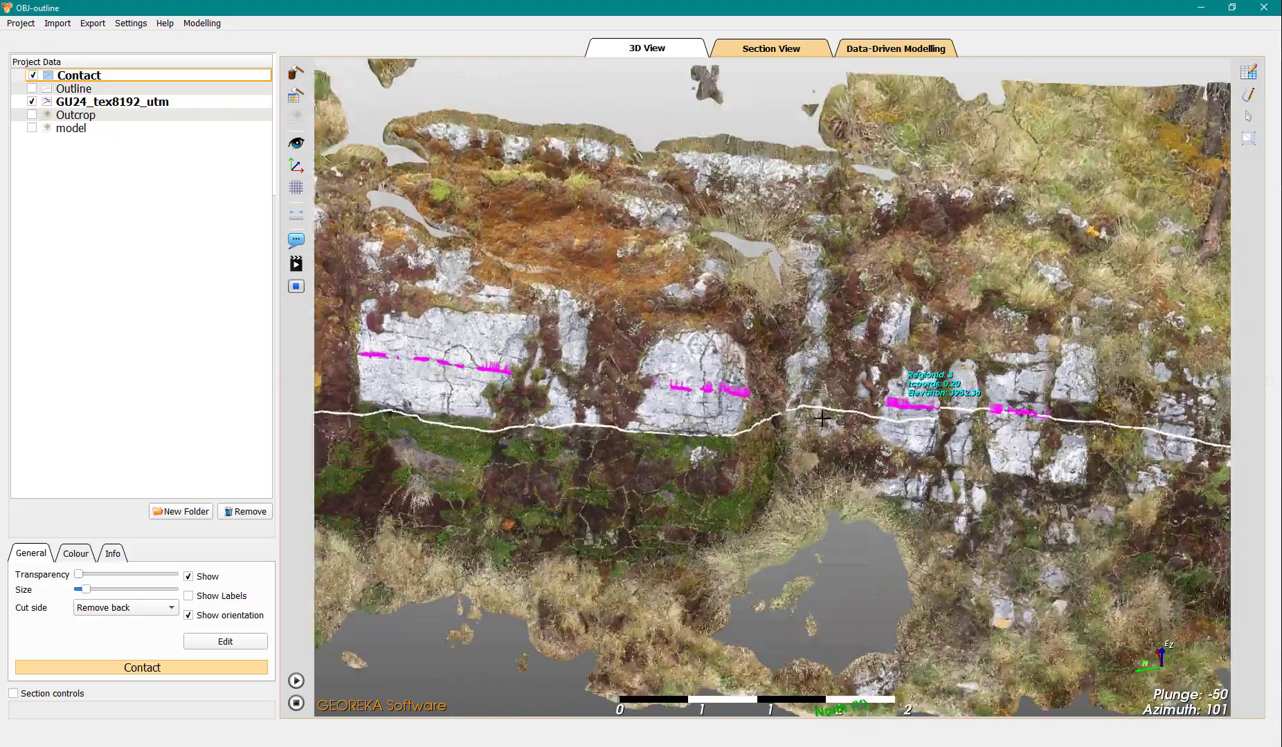
pyautogui.scroll(-2, 876, 64)
# In Data-Driven Modelling, add the Contact drawing and a Planar Surface from Points task to the canvas, and connect Contact to the task
pyautogui.click(855, 48)
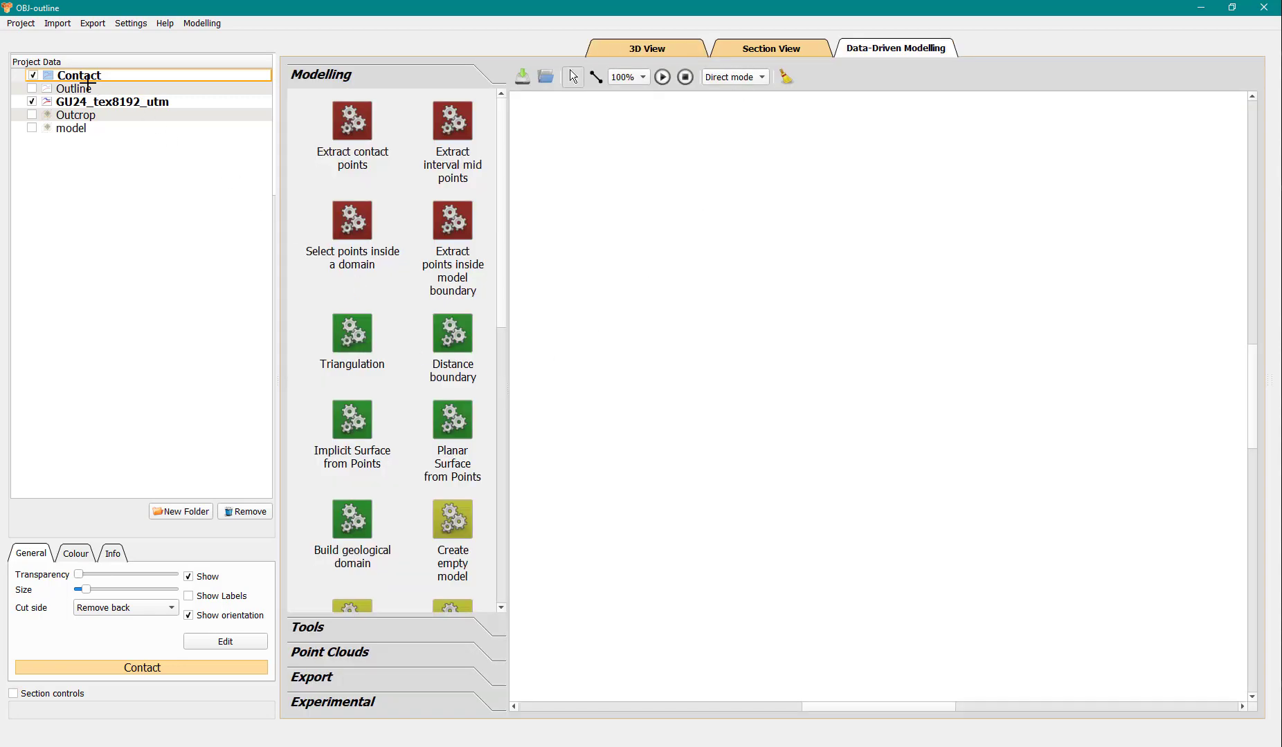
pyautogui.moveTo(85, 77); pyautogui.dragTo(636, 366)
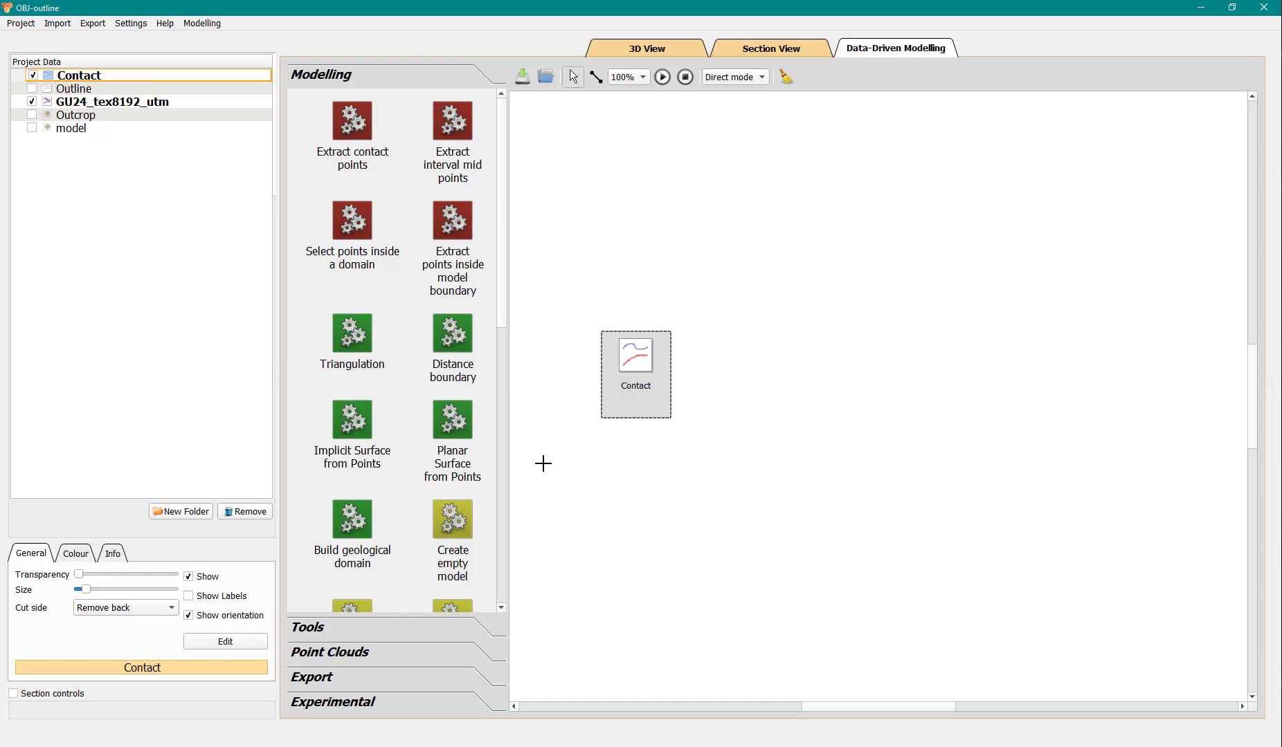
pyautogui.moveTo(782, 390); pyautogui.dragTo(792, 390)
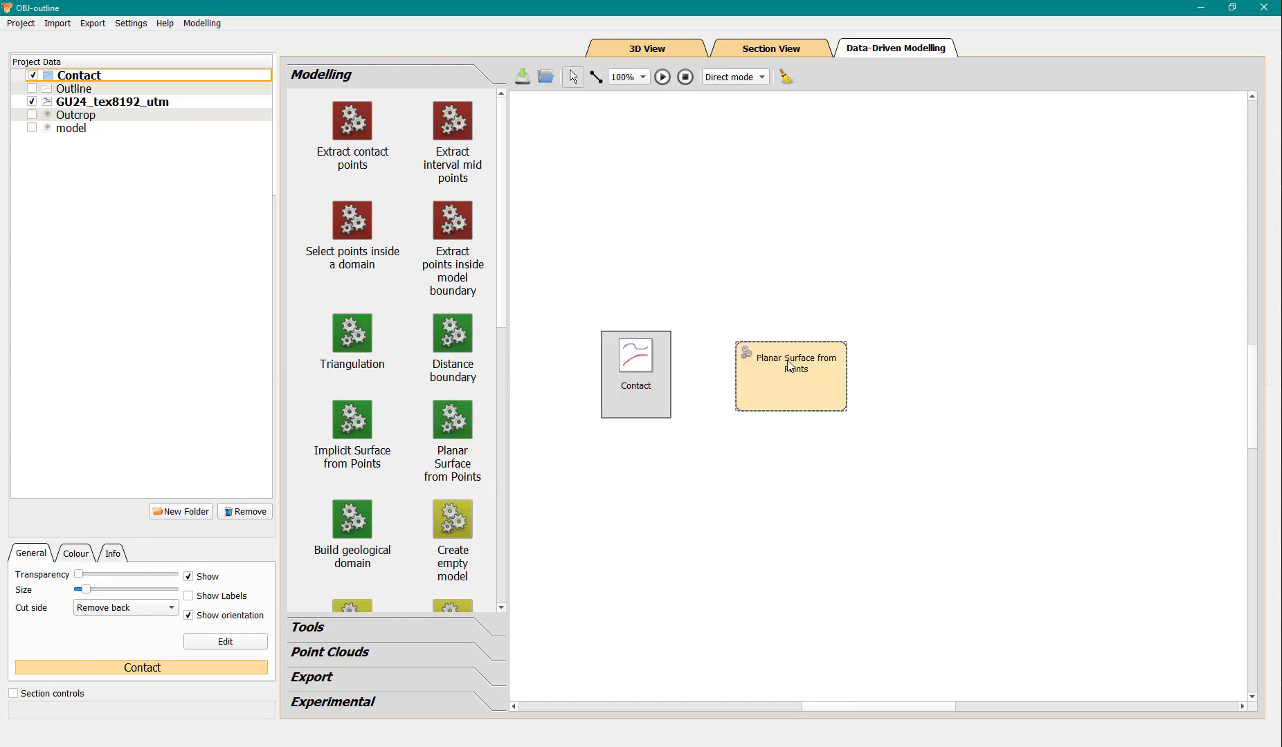
pyautogui.click(595, 76)
pyautogui.moveTo(647, 376); pyautogui.dragTo(752, 381)
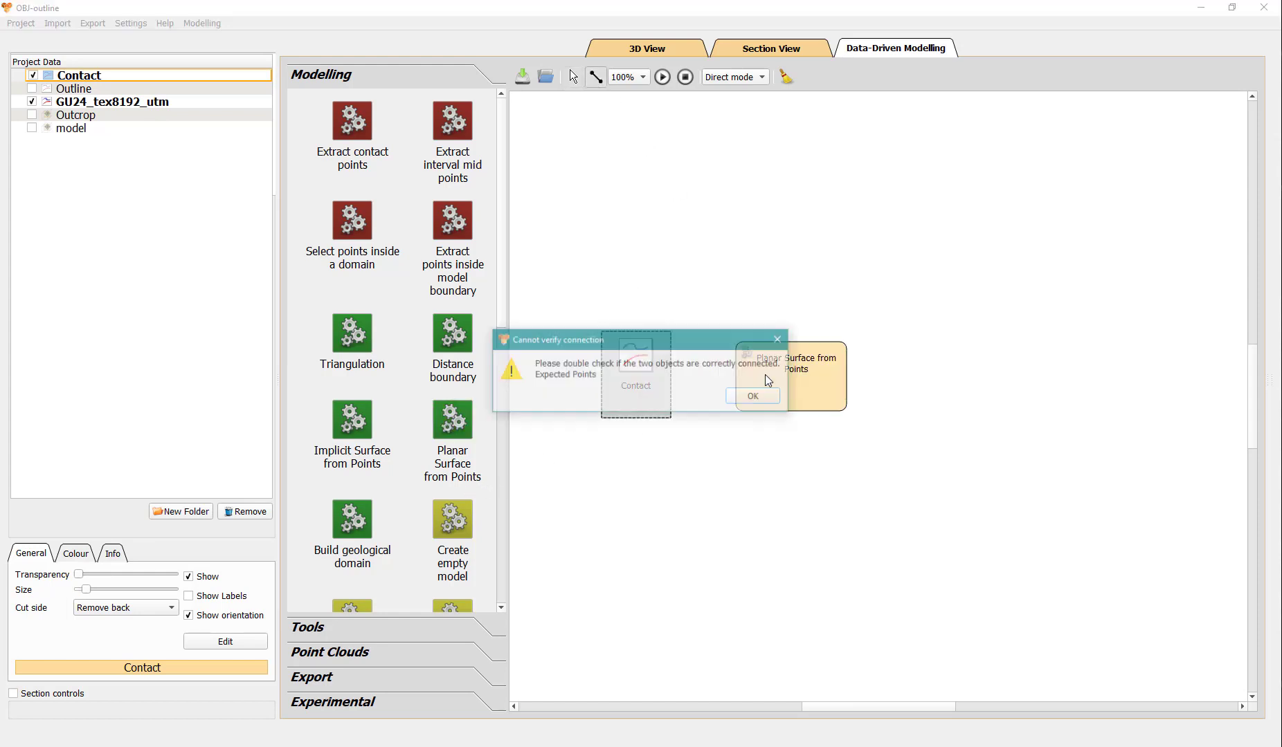
pyautogui.click(754, 399)
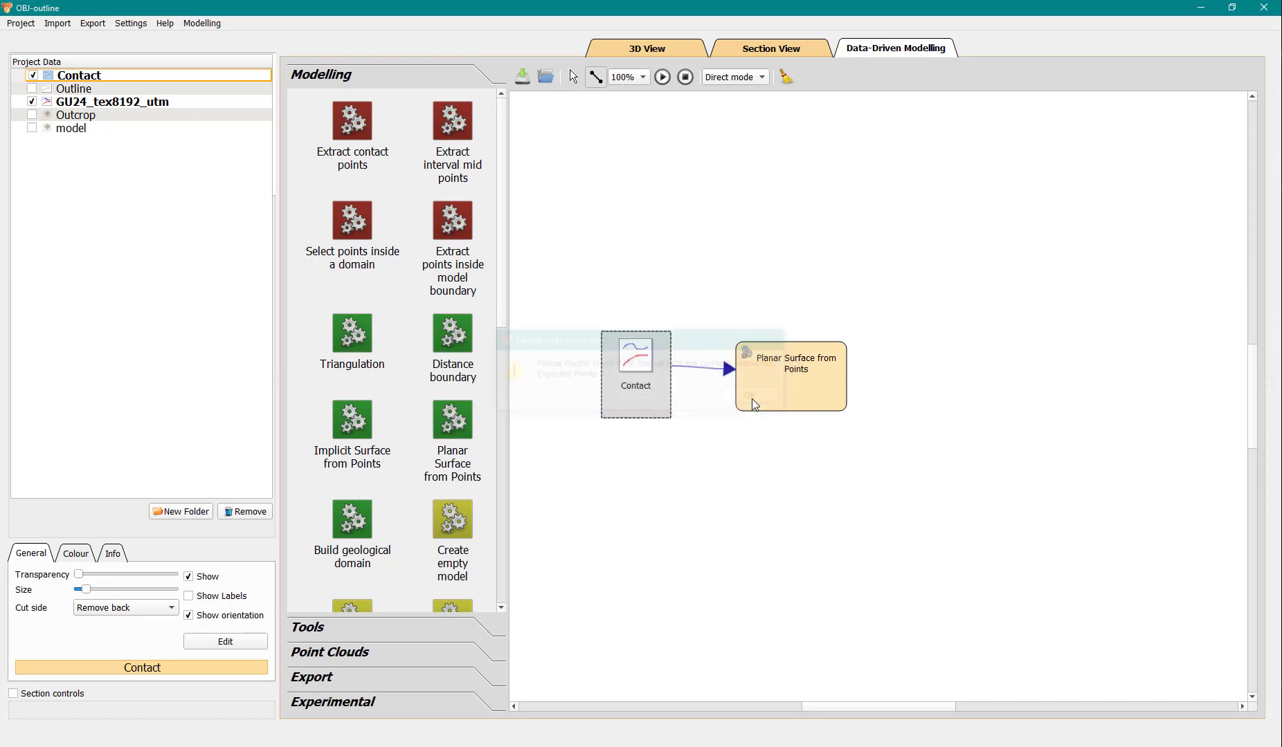
# Set the model extent from the saved "model" setting
pyautogui.click(202, 22)
pyautogui.click(221, 38)
pyautogui.click(789, 488)
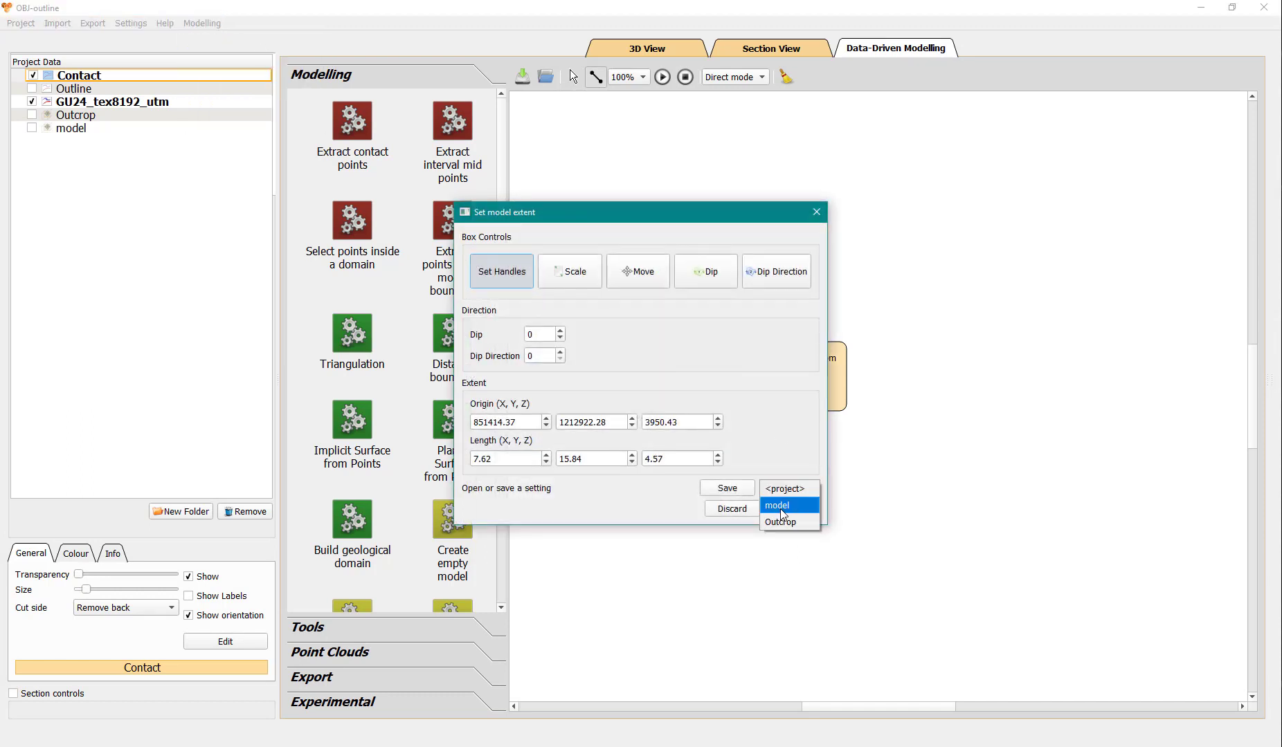
pyautogui.click(782, 504)
pyautogui.click(786, 509)
# For the Planar Surface from Points task, name the output ContactSurf and set the input type to Organized Points (surface or polylines)
pyautogui.doubleClick(775, 385)
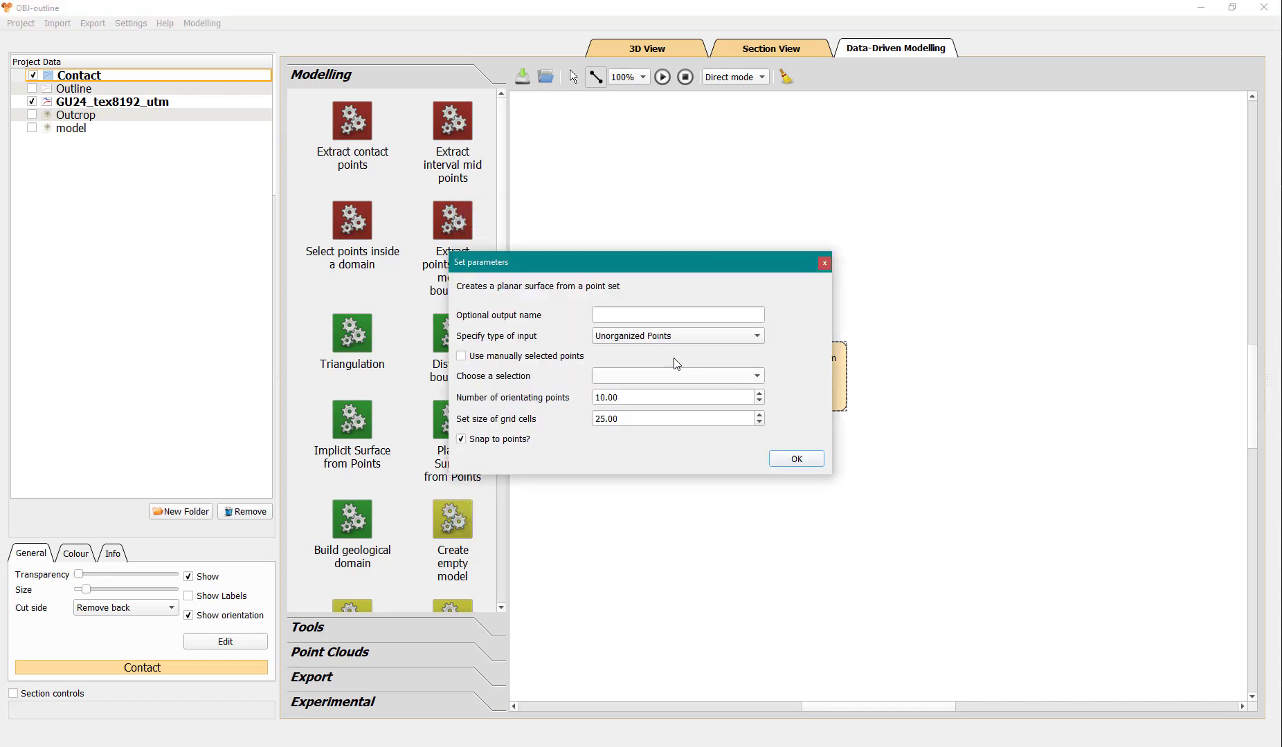
pyautogui.click(650, 315)
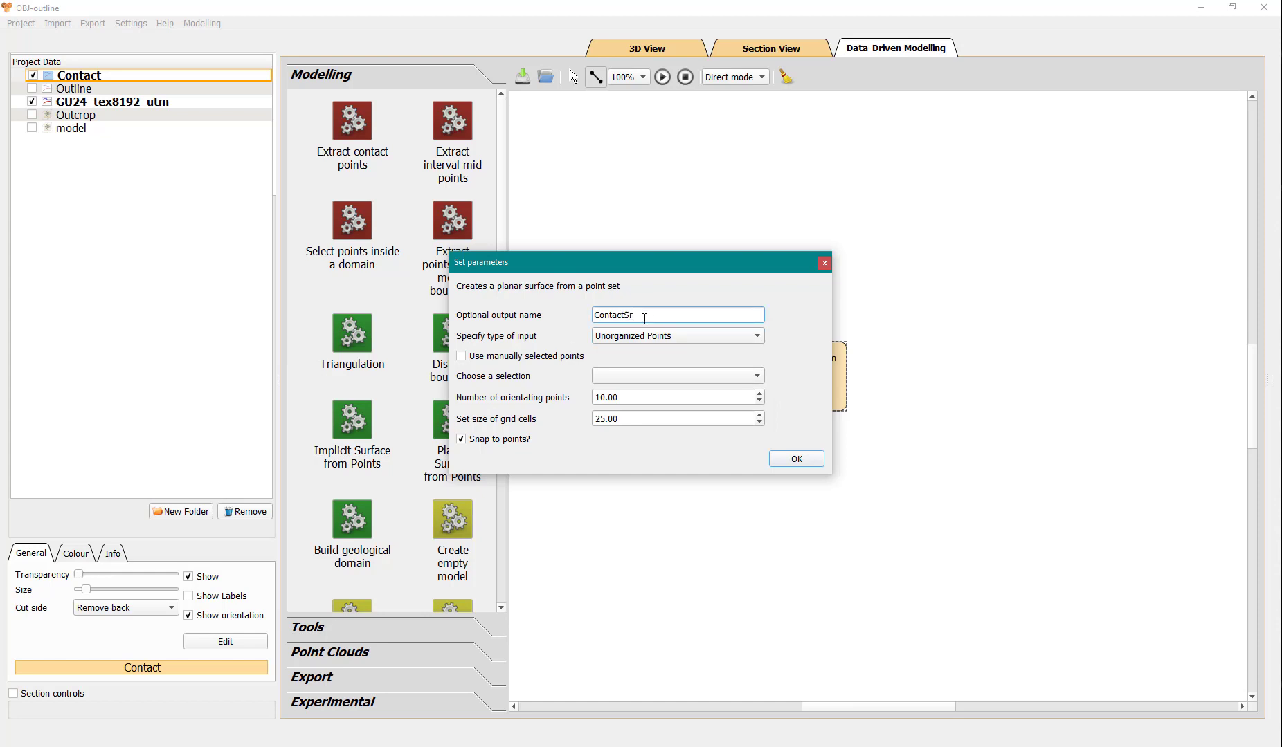
pyautogui.write('Sruf')
pyautogui.moveTo(643, 315); pyautogui.dragTo(631, 315)
pyautogui.click(610, 337)
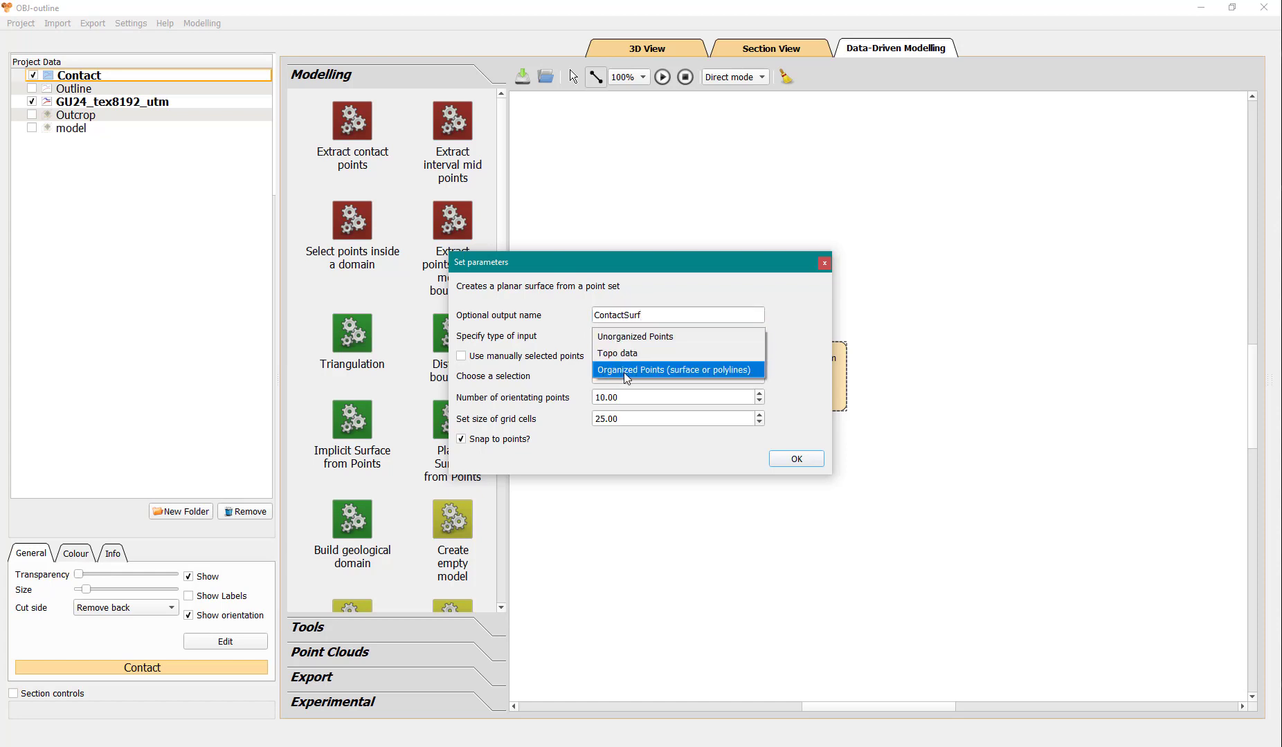
pyautogui.click(693, 370)
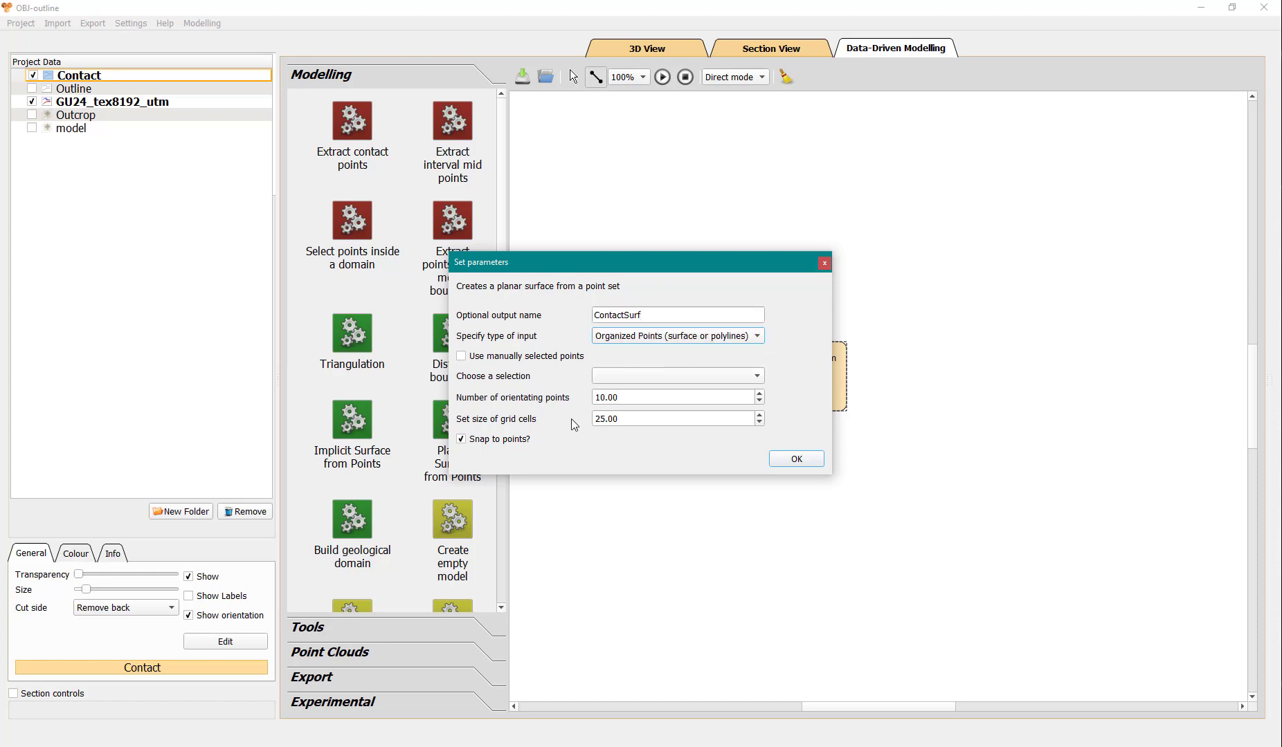
# Set the planar surface task's grid cell size to 0.2 and accept its parameters
pyautogui.click(635, 419)
pyautogui.doubleClick(637, 419)
pyautogui.write('0.2')
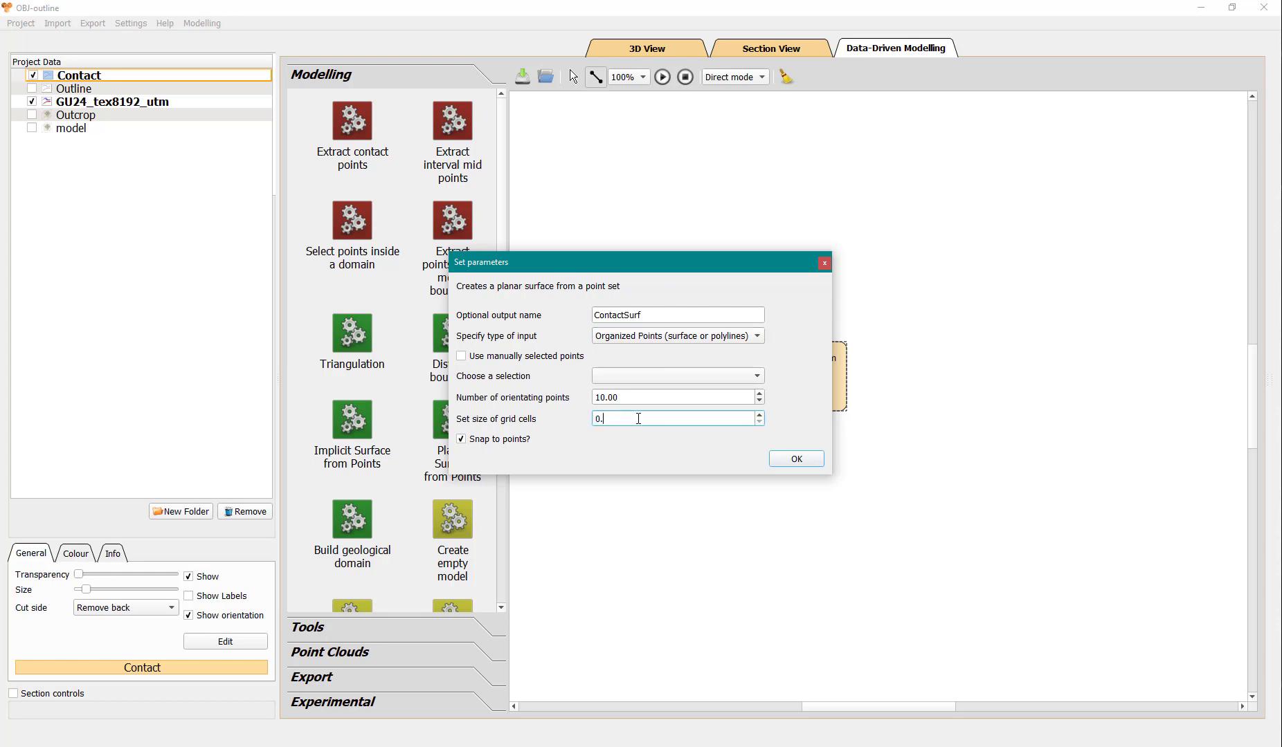
pyautogui.press('Tab')
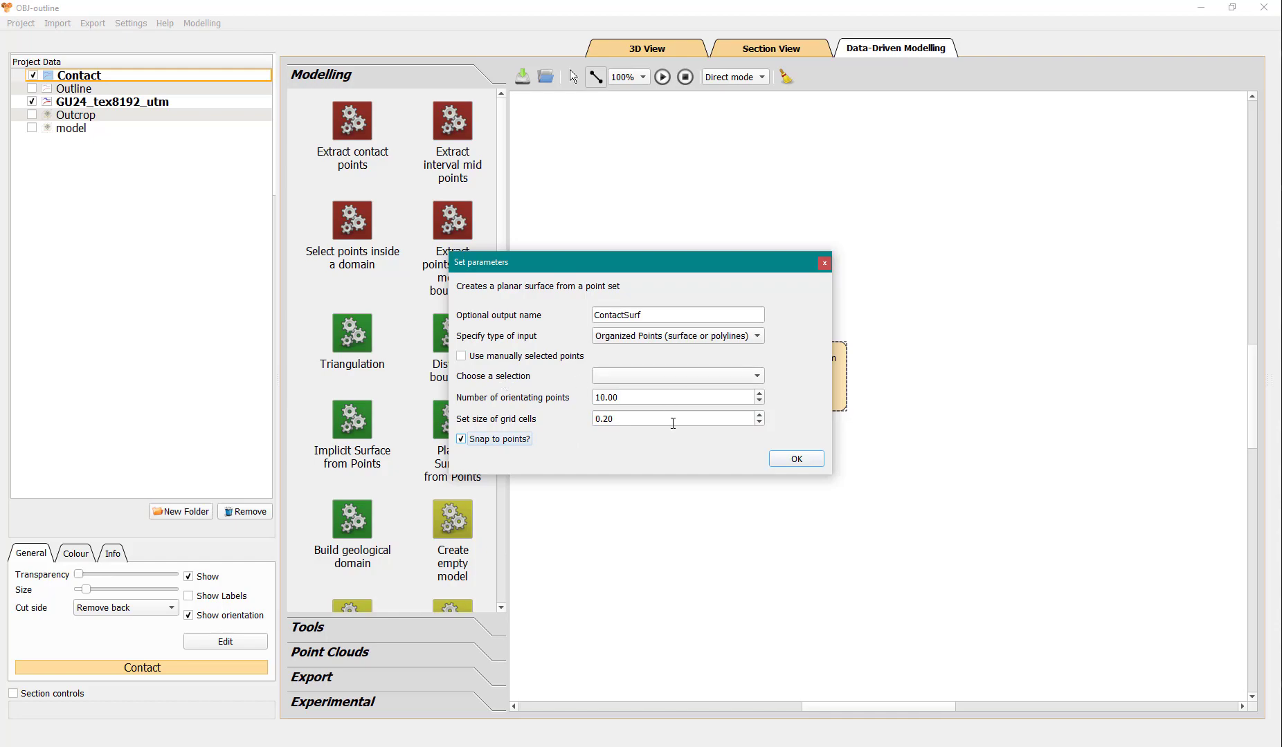
pyautogui.click(802, 460)
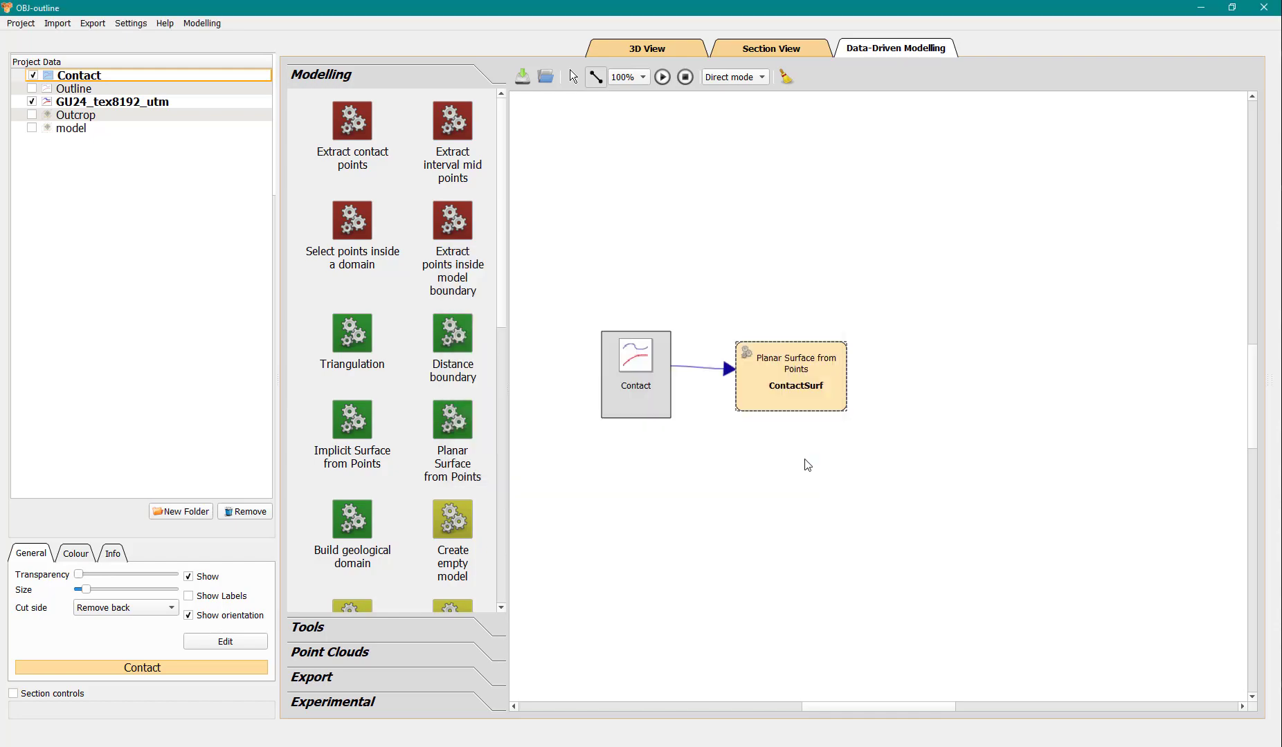
# Run the workflow to build ContactSurf and view the surface against the outcrop in 3D
pyautogui.click(661, 77)
pyautogui.click(647, 49)
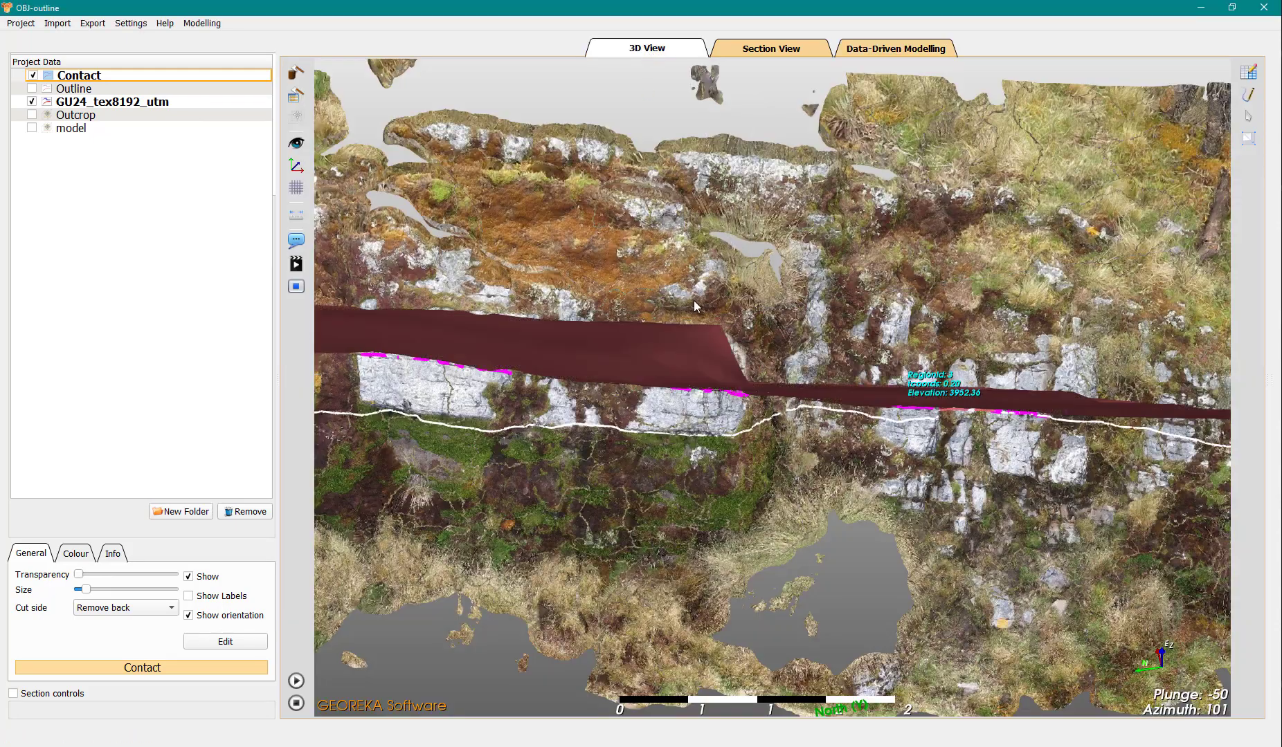
pyautogui.moveTo(695, 300); pyautogui.dragTo(744, 419)
pyautogui.scroll(-2, 743, 419)
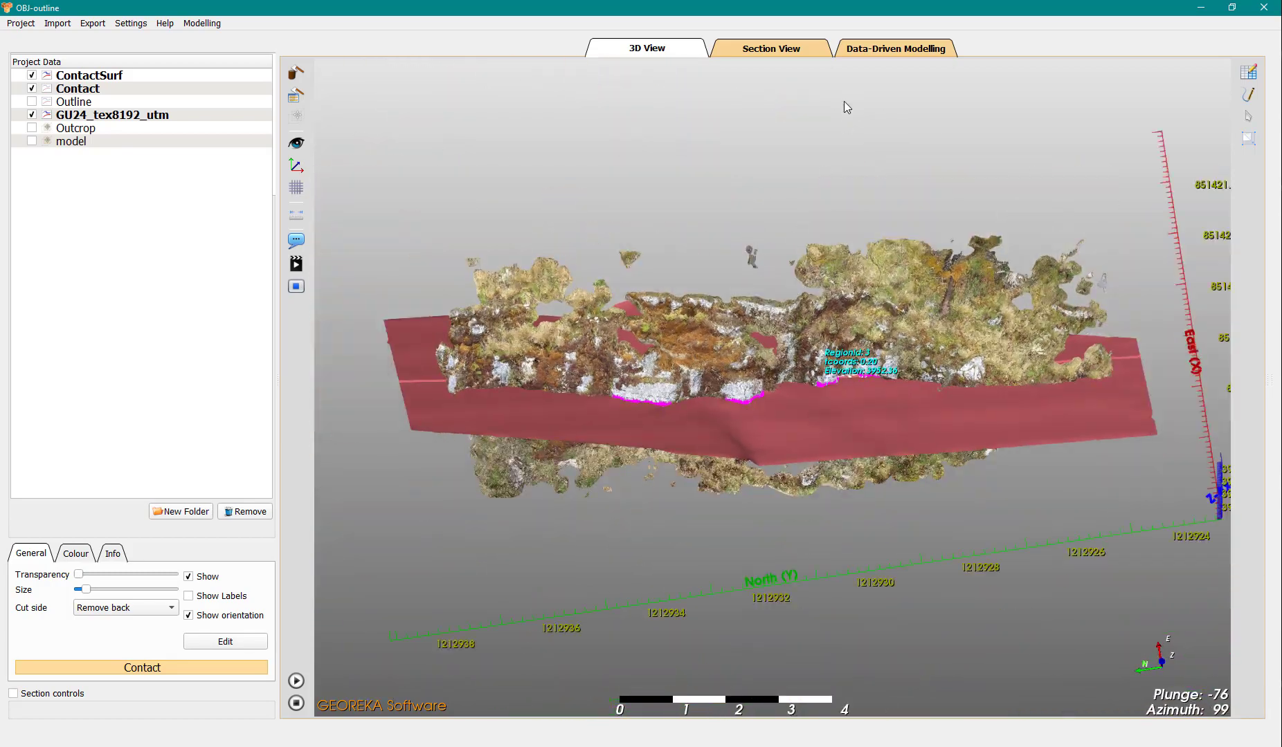
# Add a Smooth and snap surface task beside the planar surface task on the modelling canvas, and move the Contact node lower
pyautogui.click(876, 50)
pyautogui.click(330, 633)
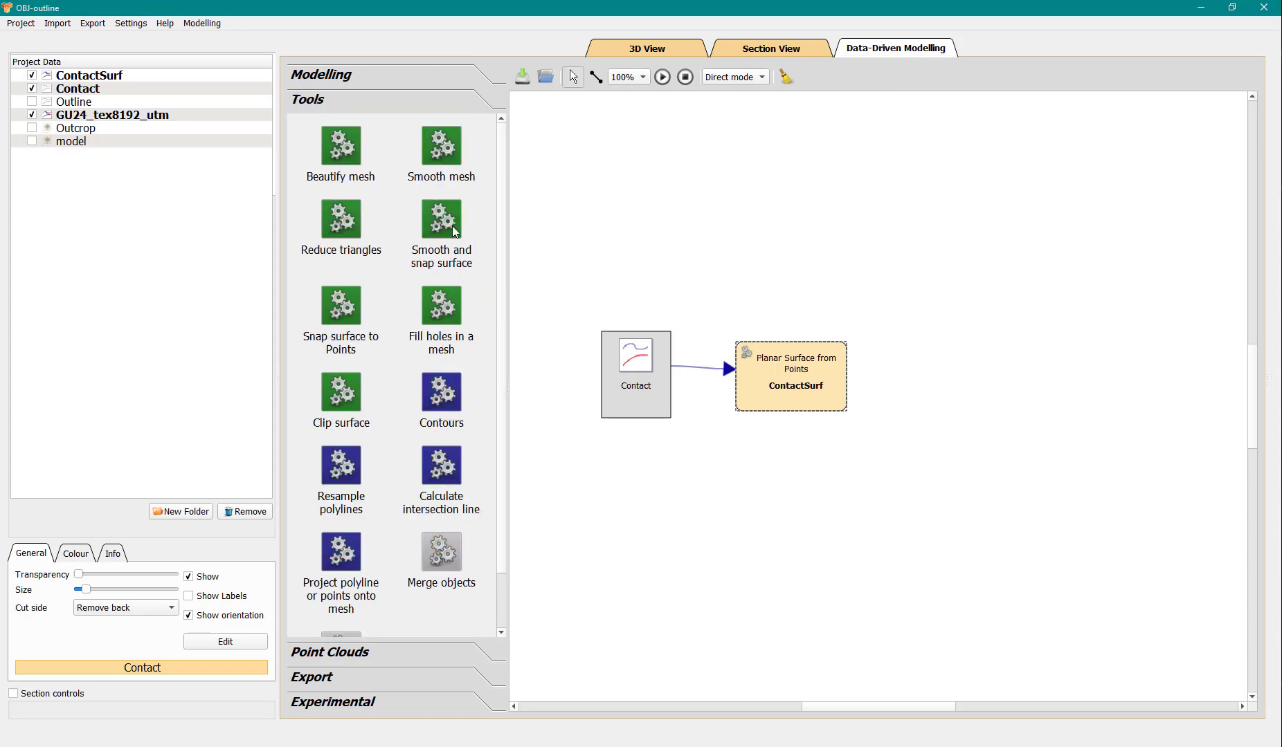
pyautogui.moveTo(454, 232); pyautogui.dragTo(523, 274)
pyautogui.moveTo(957, 423); pyautogui.dragTo(943, 402)
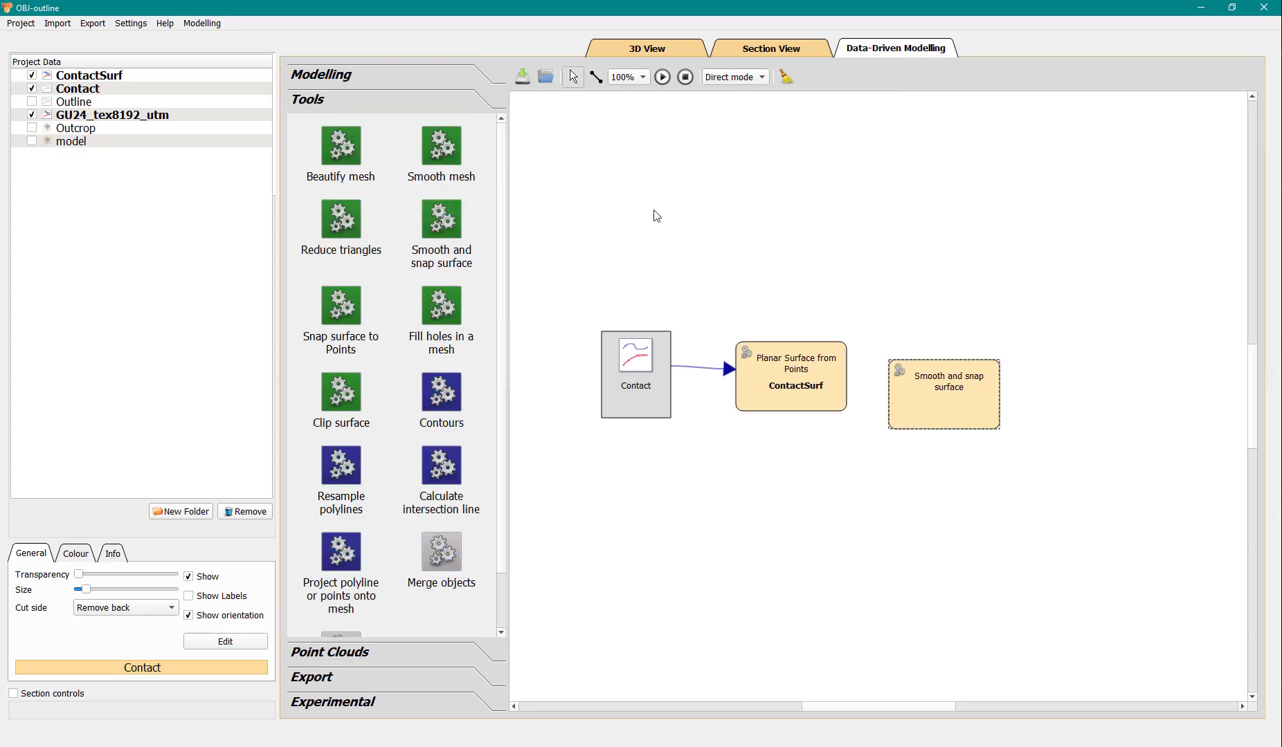
pyautogui.moveTo(637, 387); pyautogui.dragTo(640, 470)
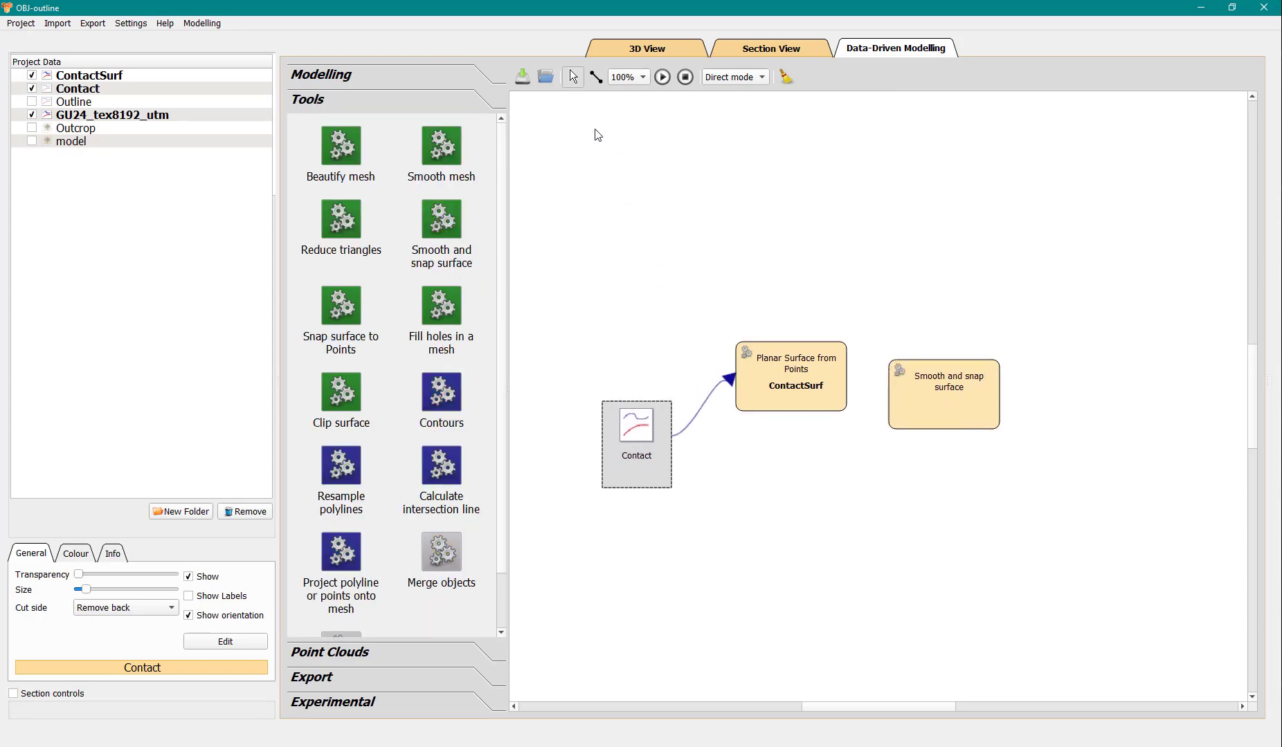
# Connect the ContactSurf task first and the Contact drawing second as inputs to Smooth and snap surface
pyautogui.click(596, 76)
pyautogui.moveTo(834, 353); pyautogui.dragTo(898, 381)
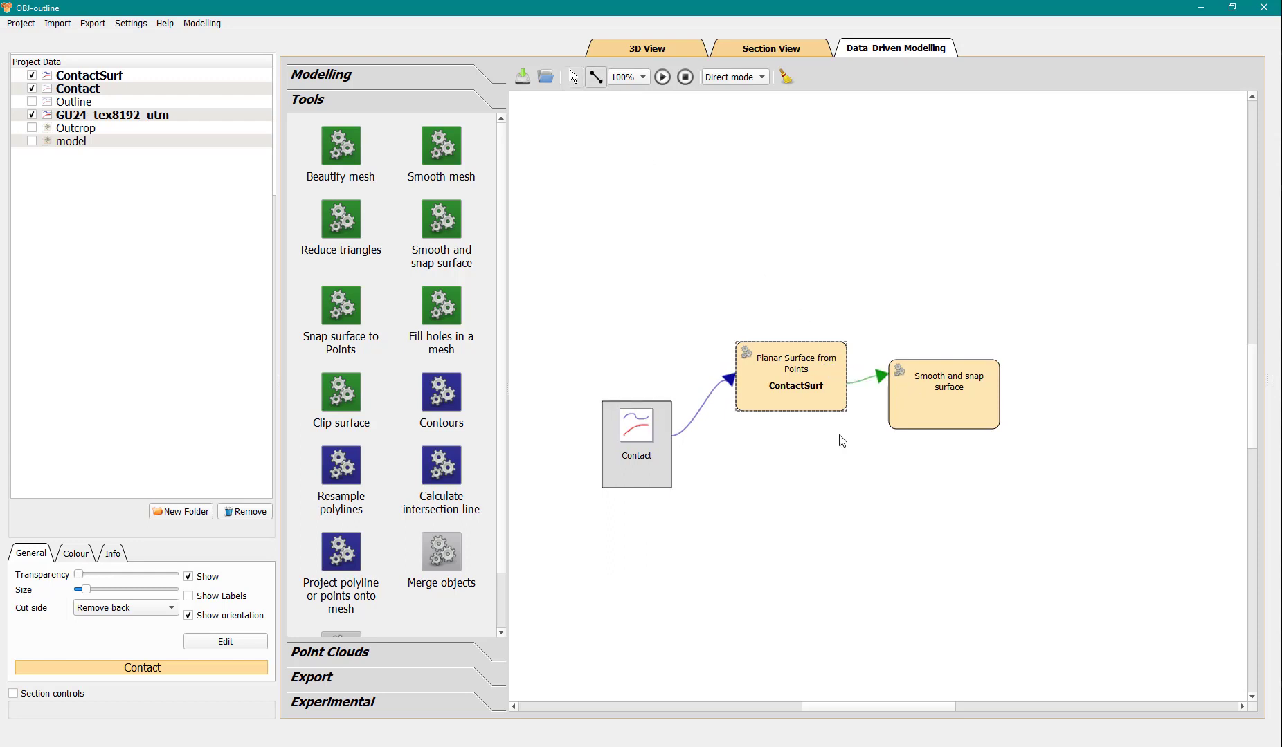
pyautogui.moveTo(649, 437); pyautogui.dragTo(917, 423)
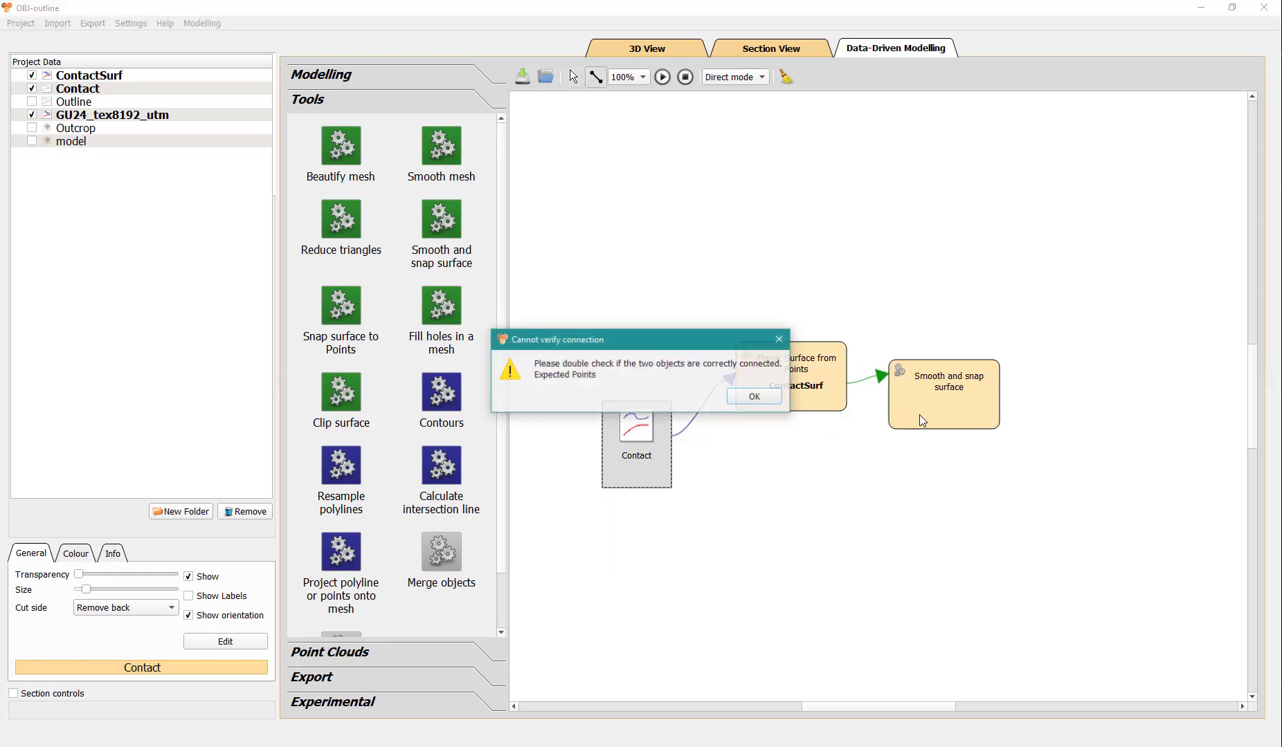
pyautogui.click(767, 398)
# Name the Smooth and snap surface output Smoothed, set 100 iterations, and turn off Preserve surface edges
pyautogui.doubleClick(942, 411)
pyautogui.click(644, 348)
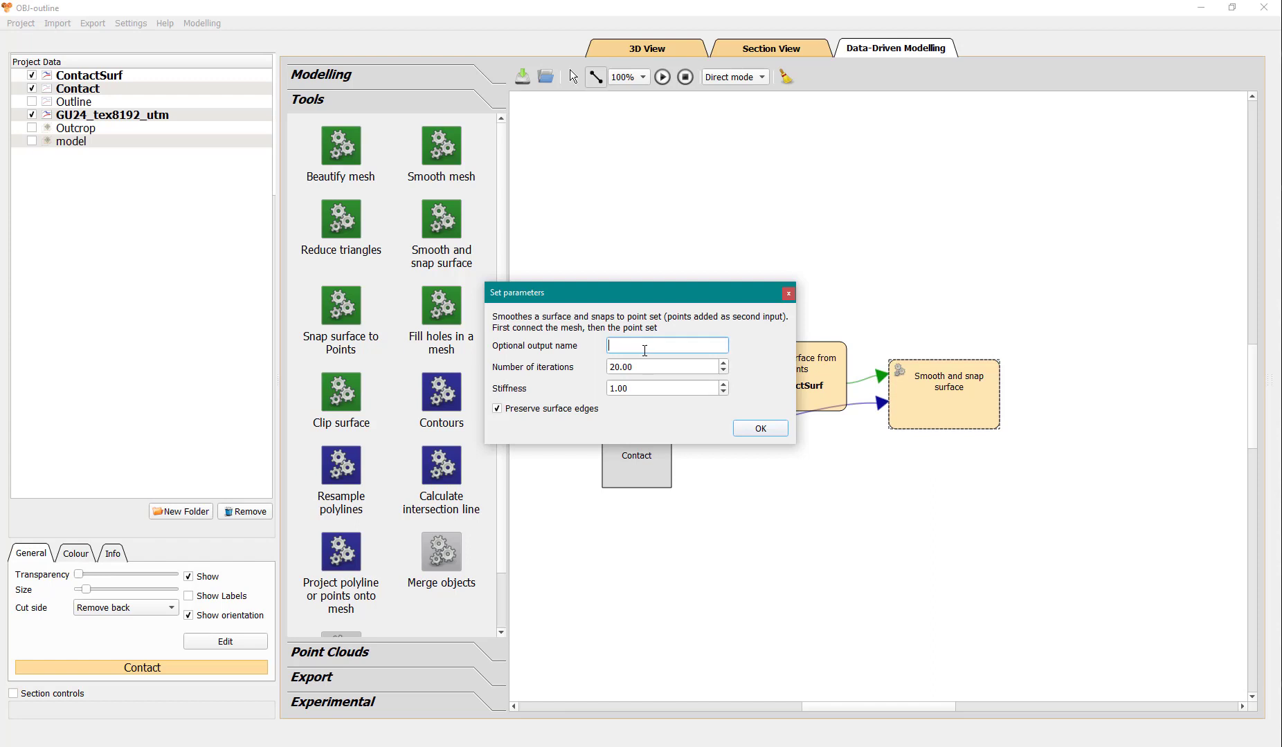
pyautogui.write('Smoothed')
pyautogui.press('Tab')
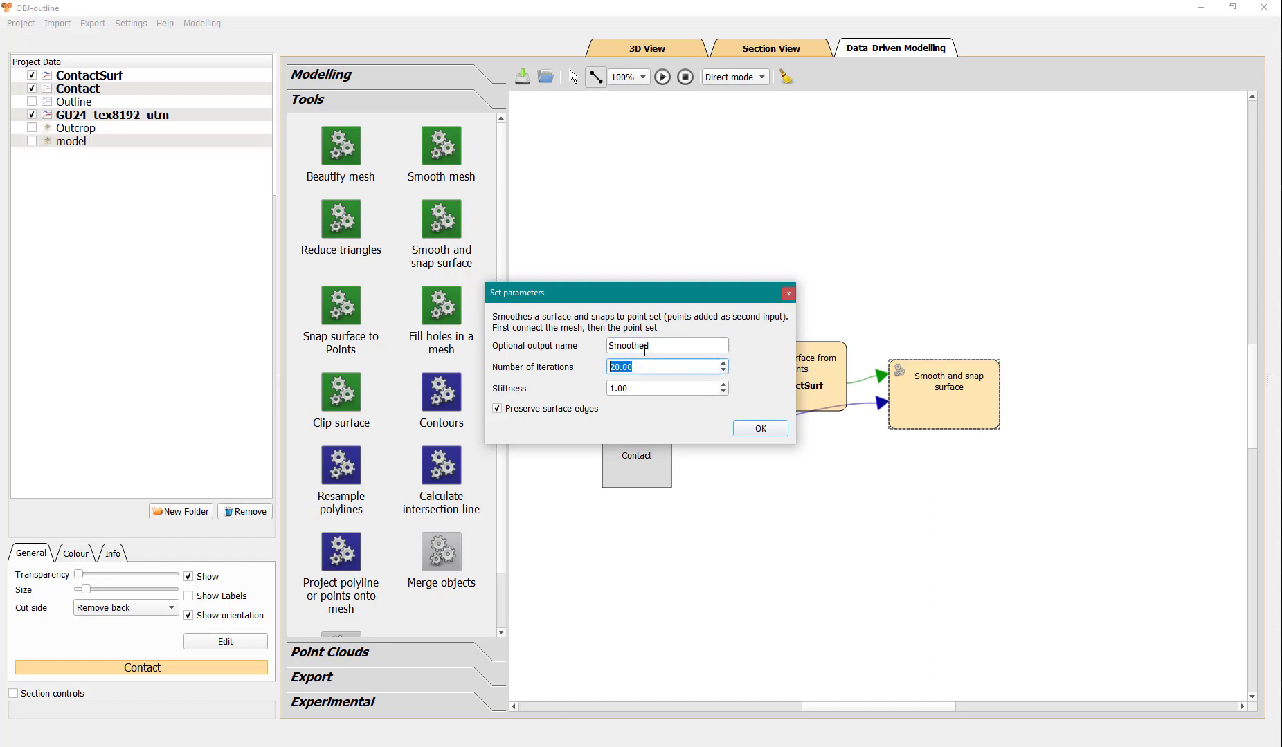
pyautogui.write('100')
pyautogui.press('Tab')
pyautogui.click(566, 409)
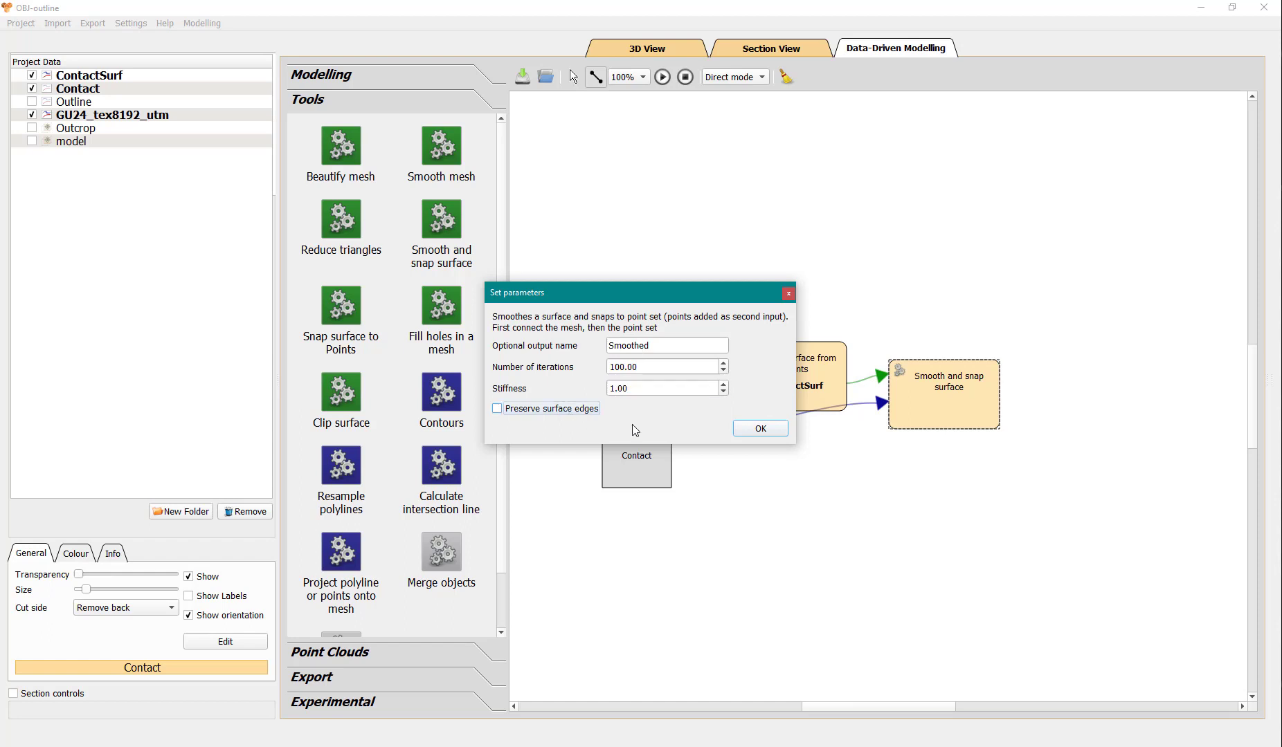
pyautogui.click(755, 430)
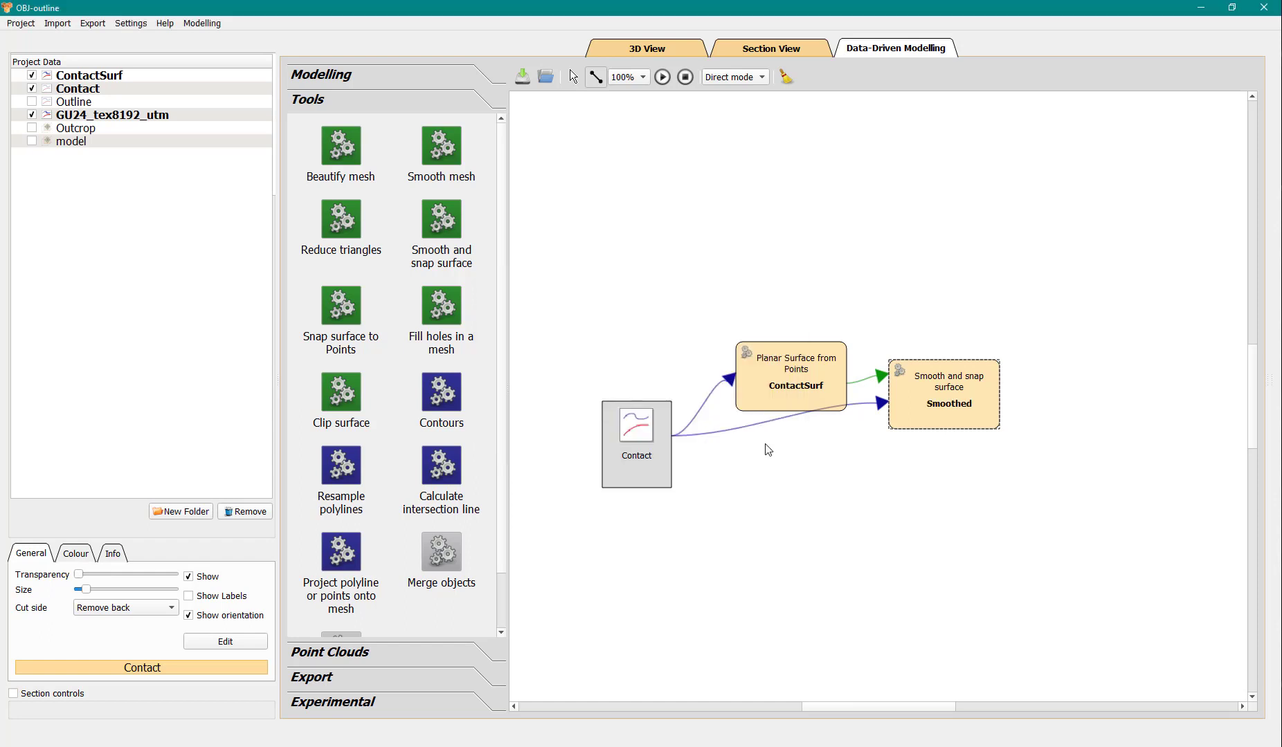
# Run the workflow to build the Smoothed surface, and hide ContactSurf in the 3D view
pyautogui.click(662, 77)
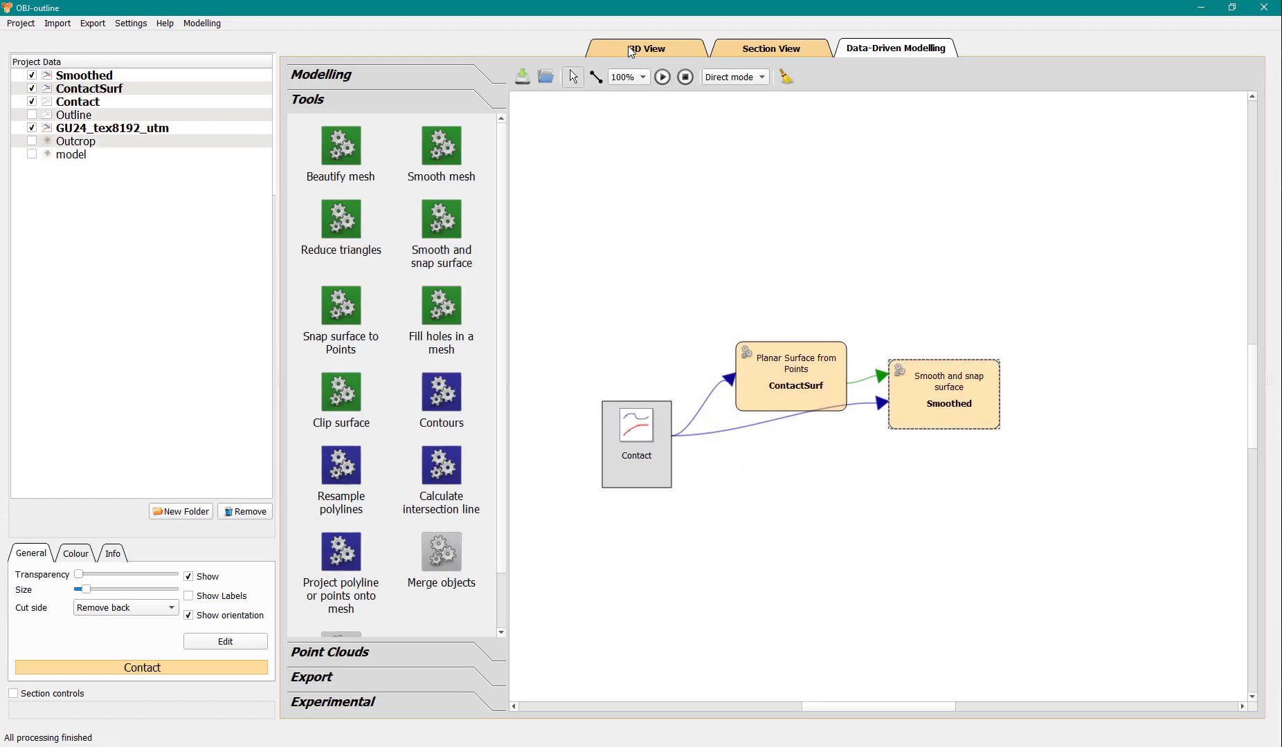
pyautogui.click(630, 50)
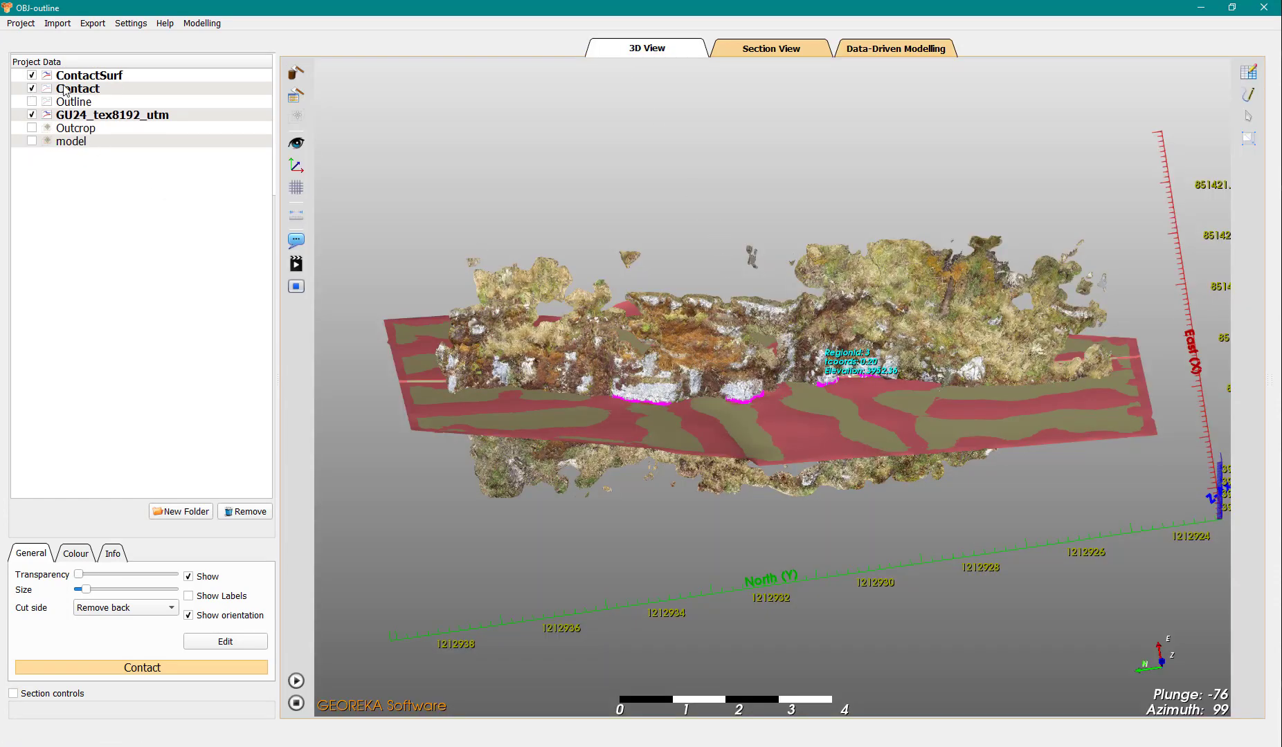
pyautogui.click(34, 90)
# Examine the Smoothed surface against the Contact strings and the outcrop mesh from several angles
pyautogui.scroll(2, 746, 386)
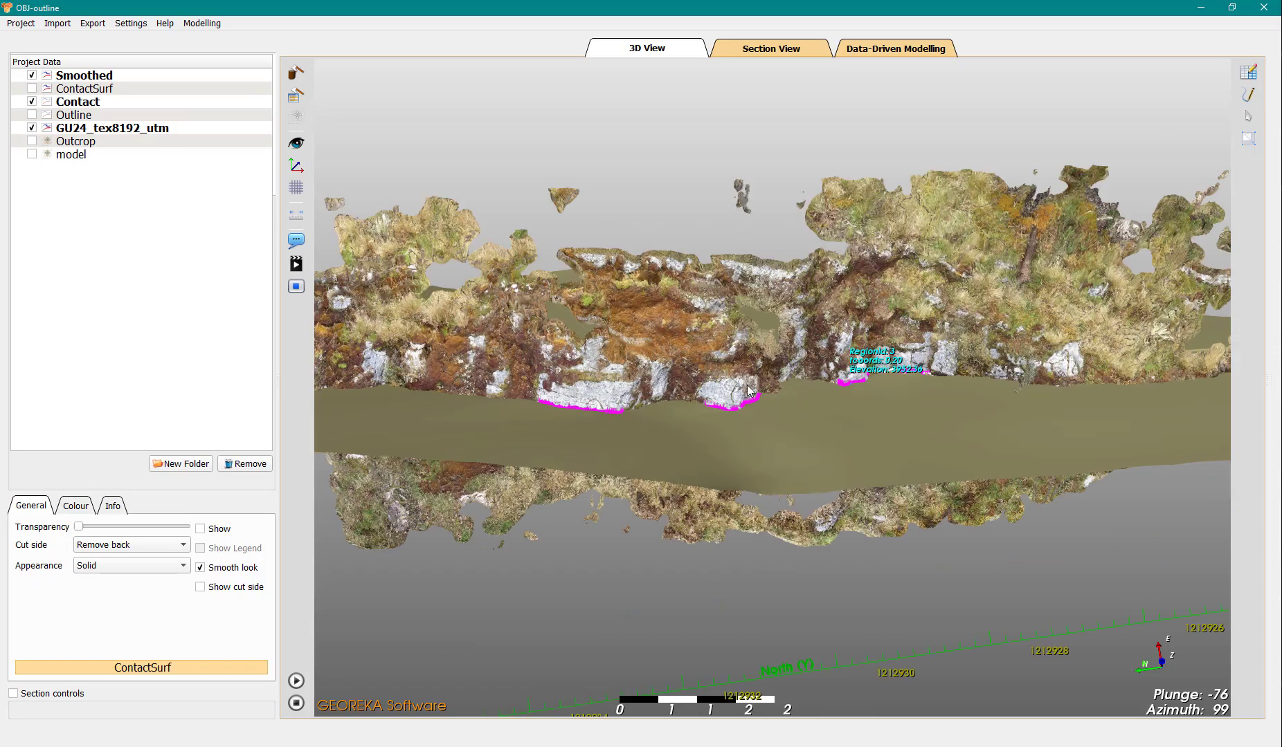
pyautogui.moveTo(753, 369); pyautogui.dragTo(723, 388)
pyautogui.scroll(-2, 693, 353)
pyautogui.moveTo(999, 180); pyautogui.dragTo(1024, 169)
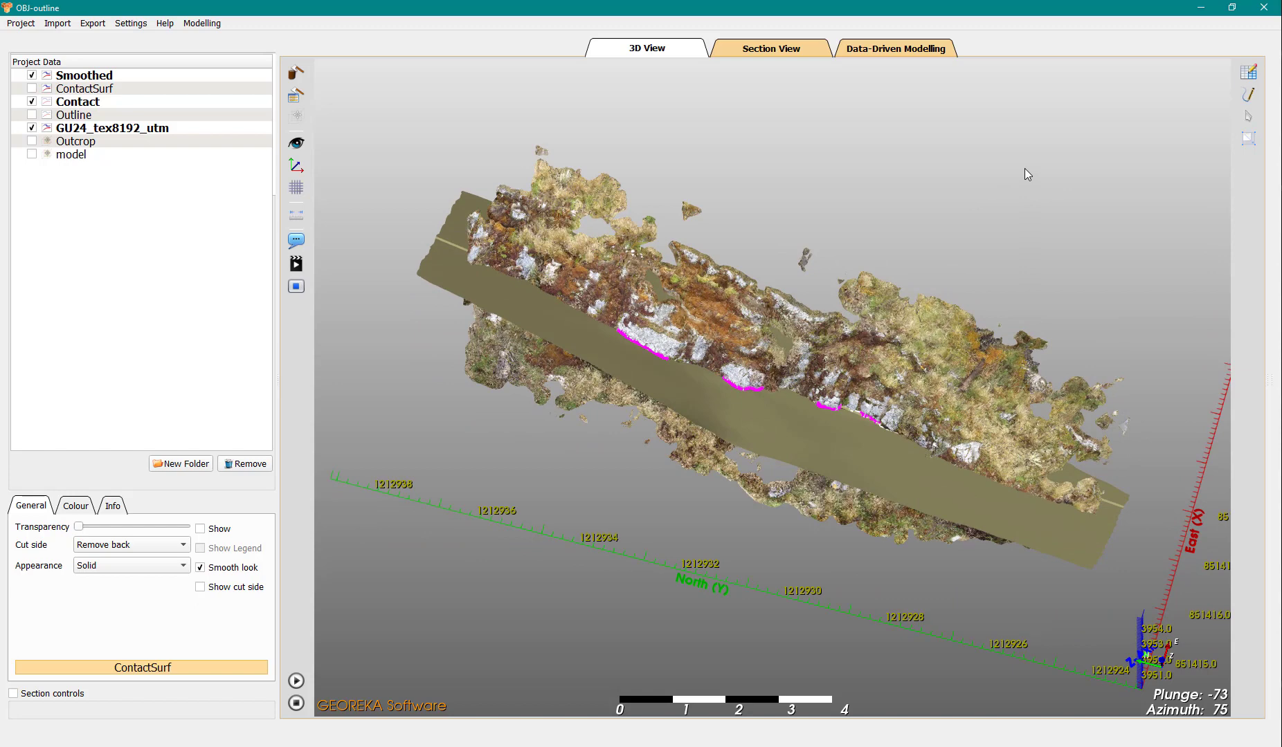
pyautogui.moveTo(1024, 169); pyautogui.dragTo(893, 477)
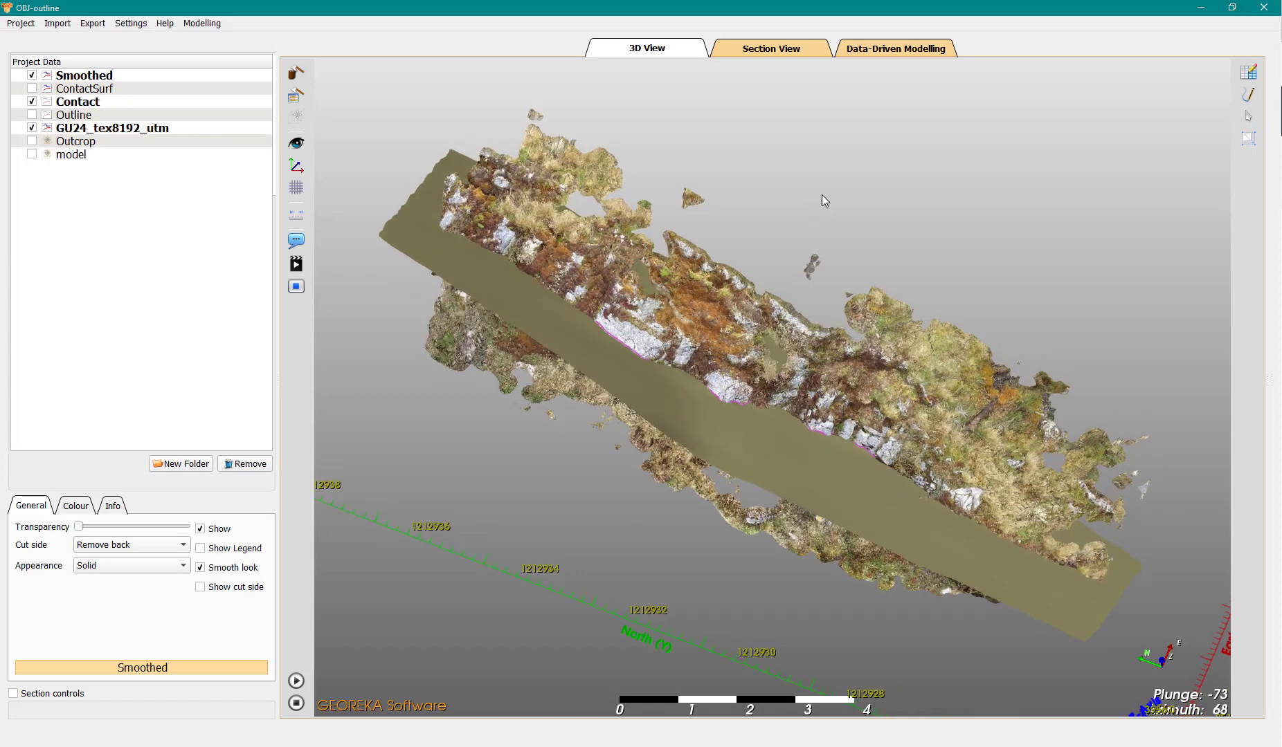
# On an empty Data-Driven Modelling canvas, place the Smoothed surface, the GU24_tex8192_utm mesh and a Clip surface task
pyautogui.click(868, 55)
pyautogui.click(92, 78)
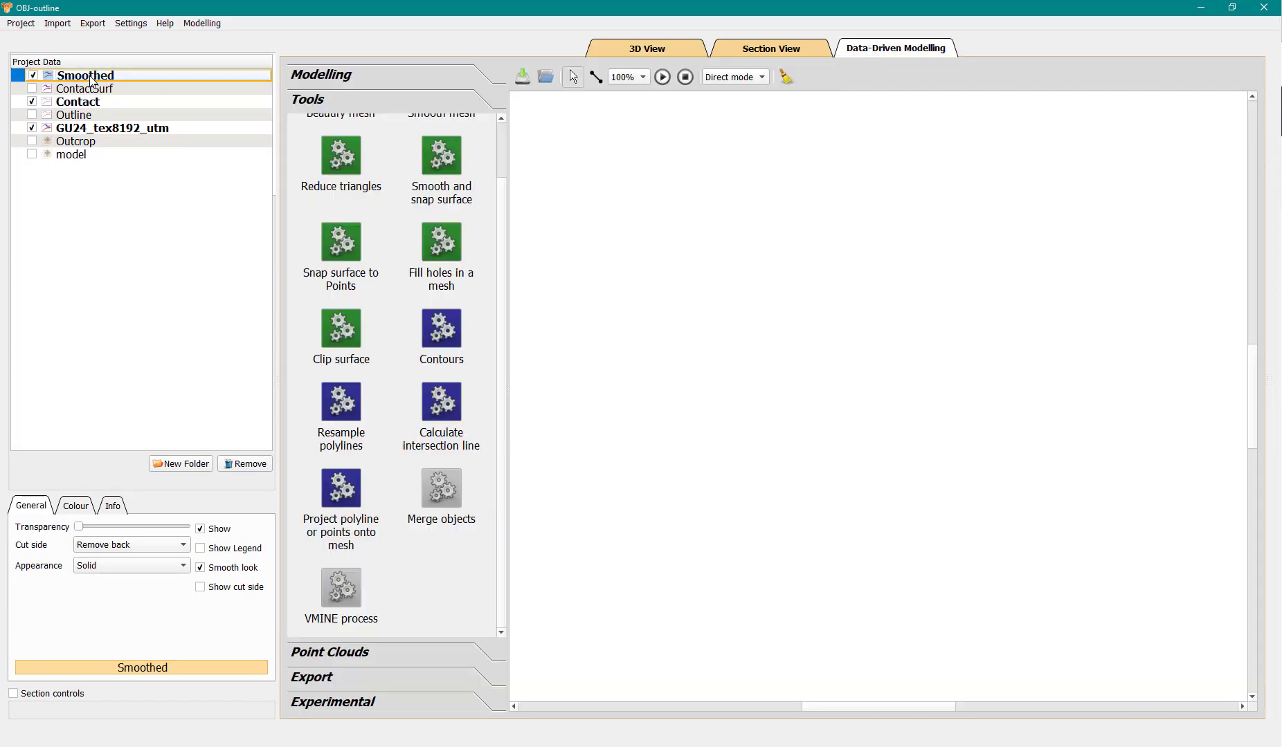
pyautogui.moveTo(585, 292); pyautogui.dragTo(603, 294)
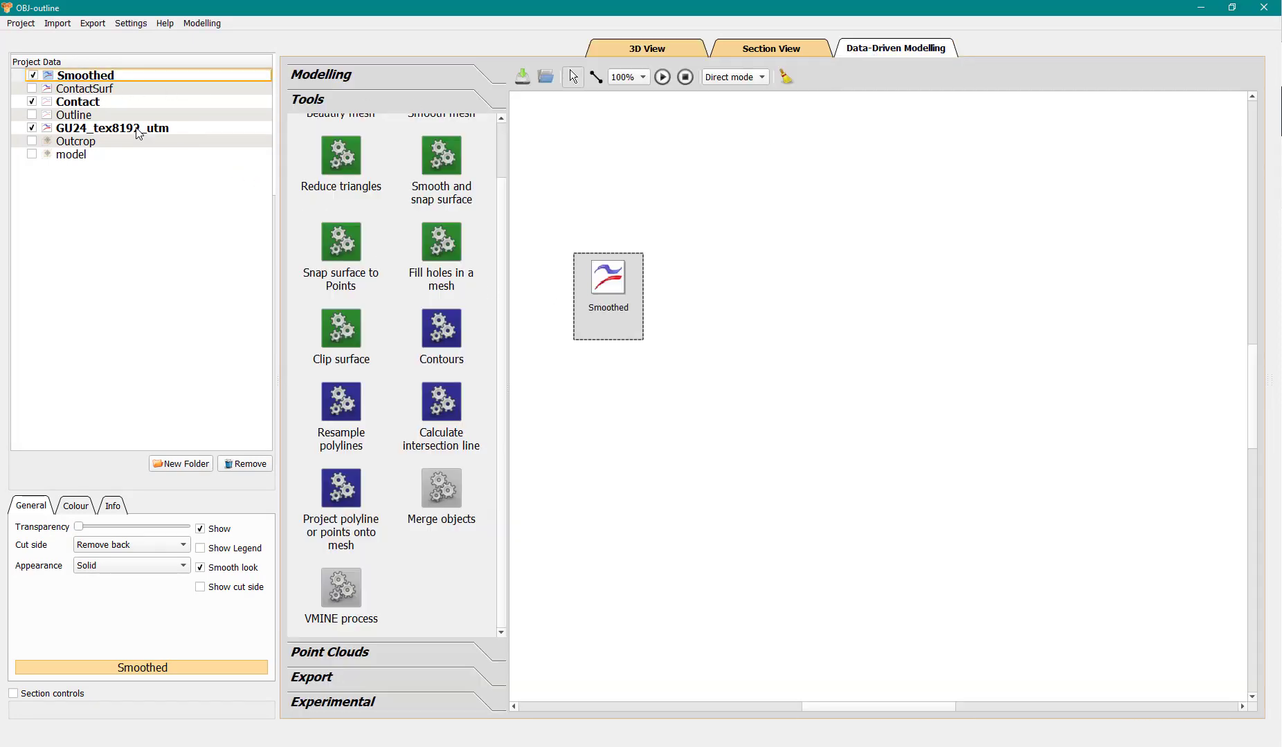
pyautogui.moveTo(139, 128); pyautogui.dragTo(619, 416)
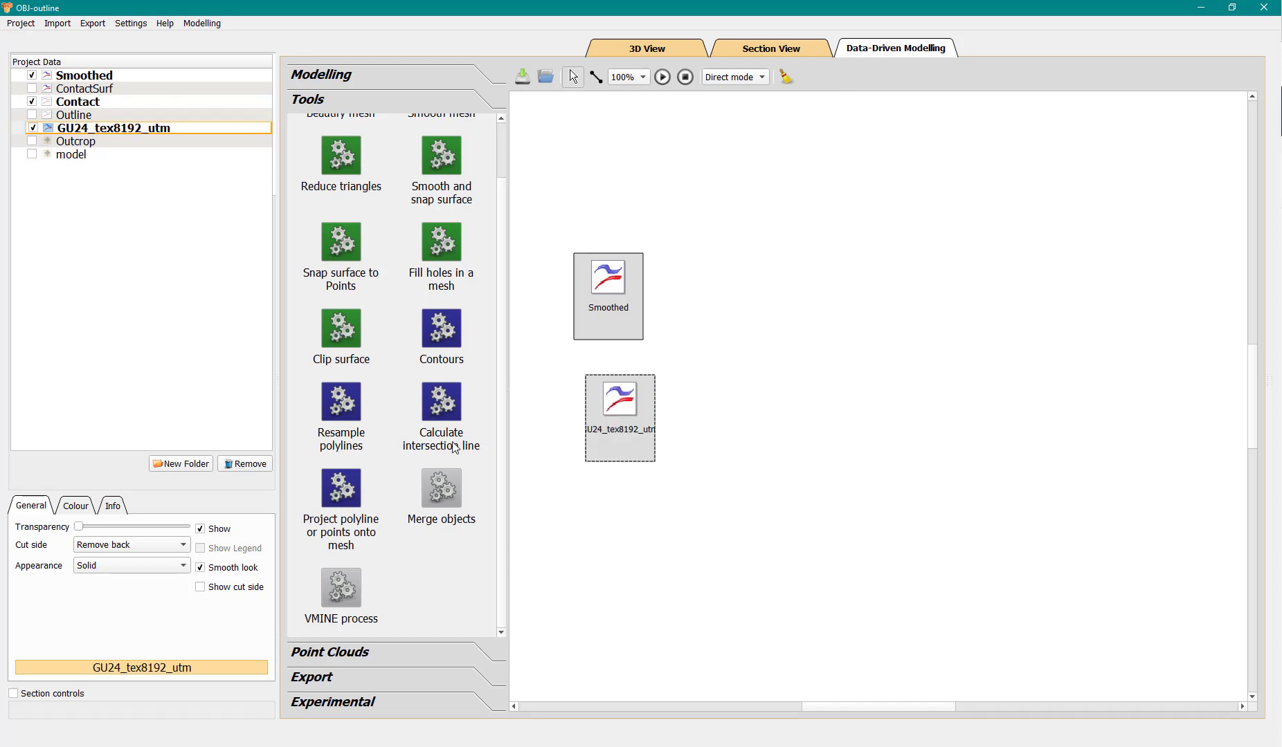
pyautogui.click(342, 332)
pyautogui.click(736, 374)
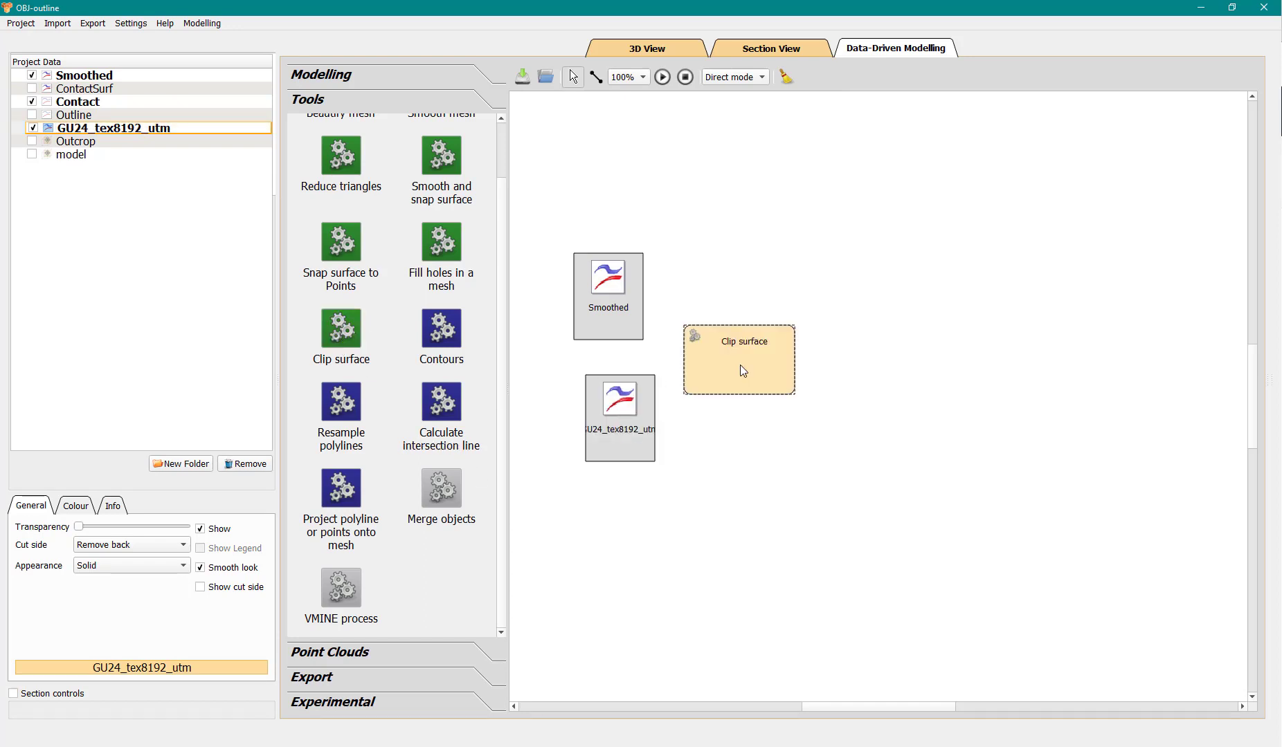
# Connect Smoothed first and GU24_tex8192_utm second as inputs to the Clip surface task
pyautogui.click(595, 76)
pyautogui.moveTo(613, 311); pyautogui.dragTo(698, 343)
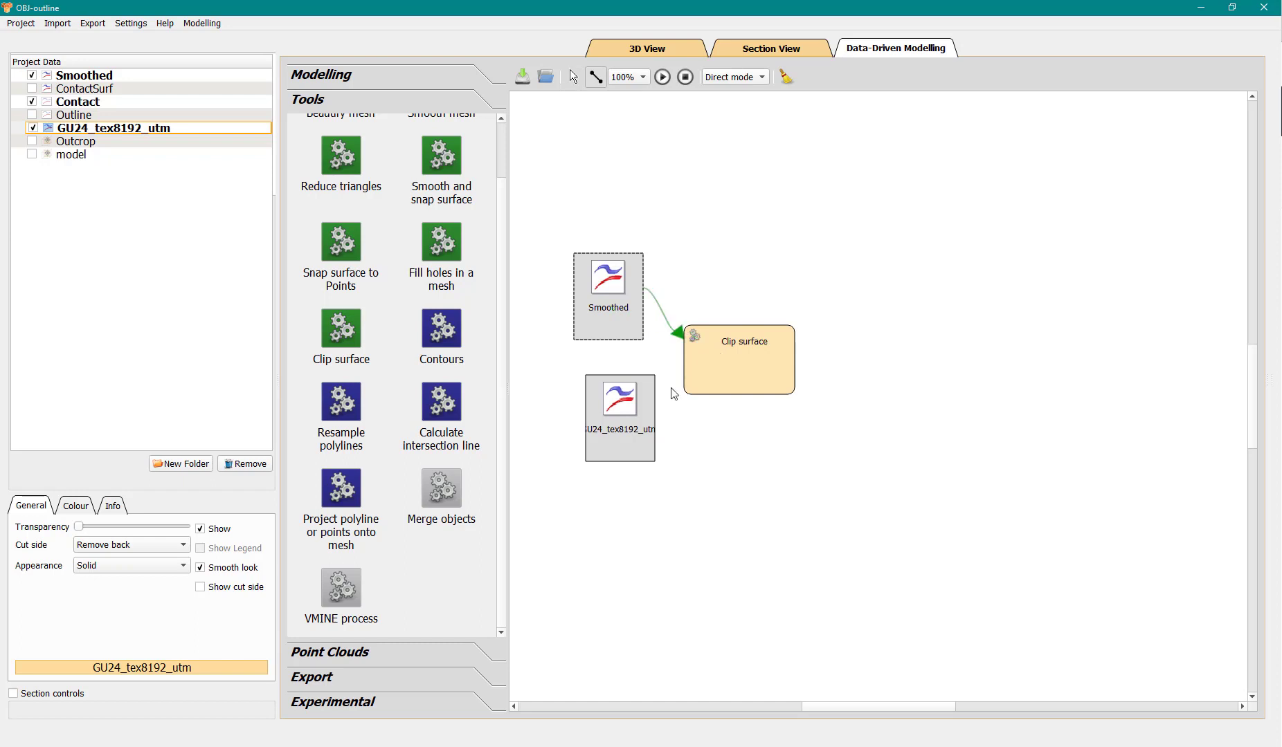
pyautogui.moveTo(647, 410); pyautogui.dragTo(712, 374)
# Name the Clip surface task's output Clip and accept its parameters
pyautogui.click(725, 375)
pyautogui.doubleClick(726, 375)
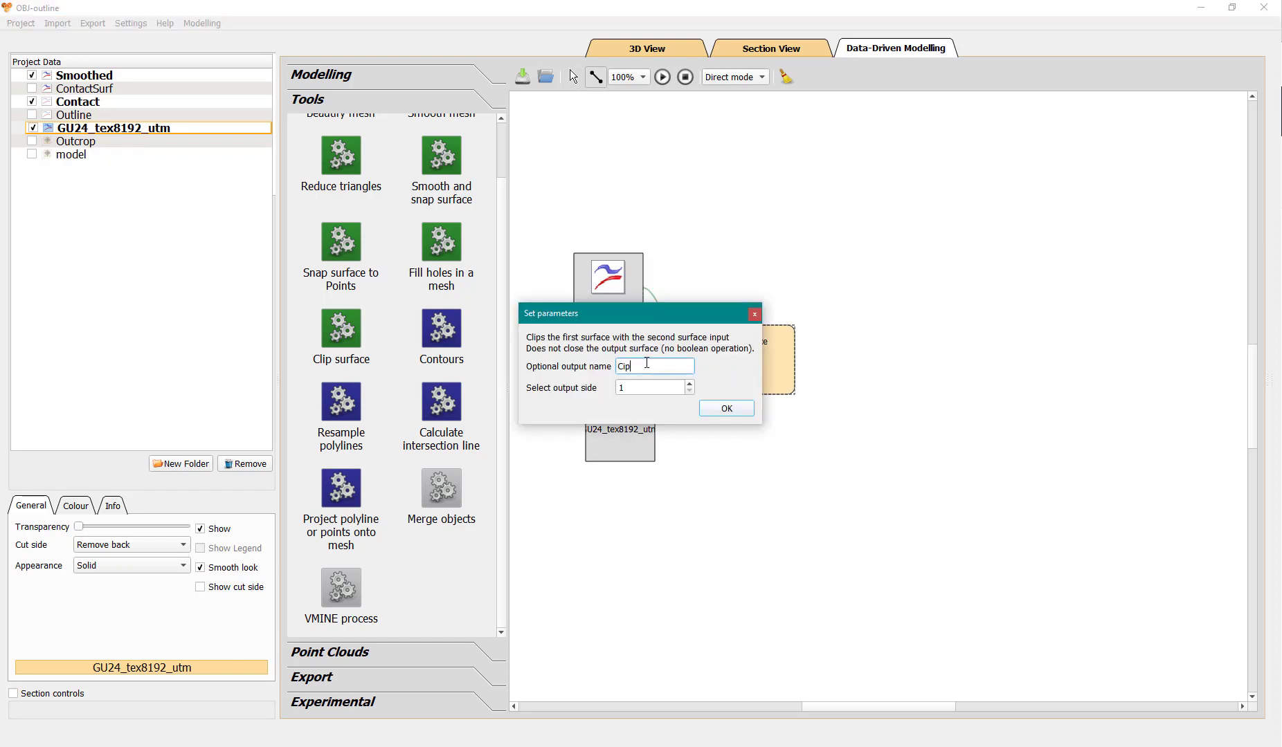
pyautogui.doubleClick(643, 365)
pyautogui.click(705, 410)
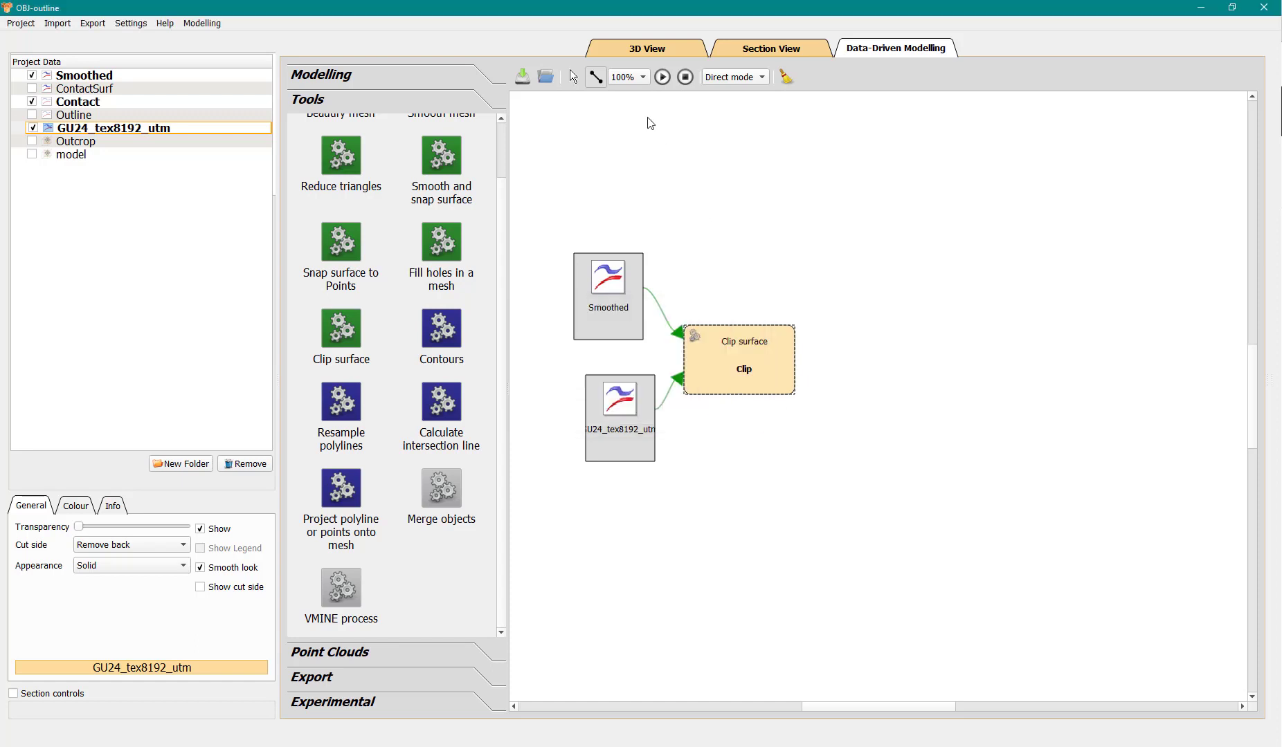
# Run the clipping workflow, and hide the Smoothed surface in 3D to inspect the Clip result
pyautogui.click(663, 81)
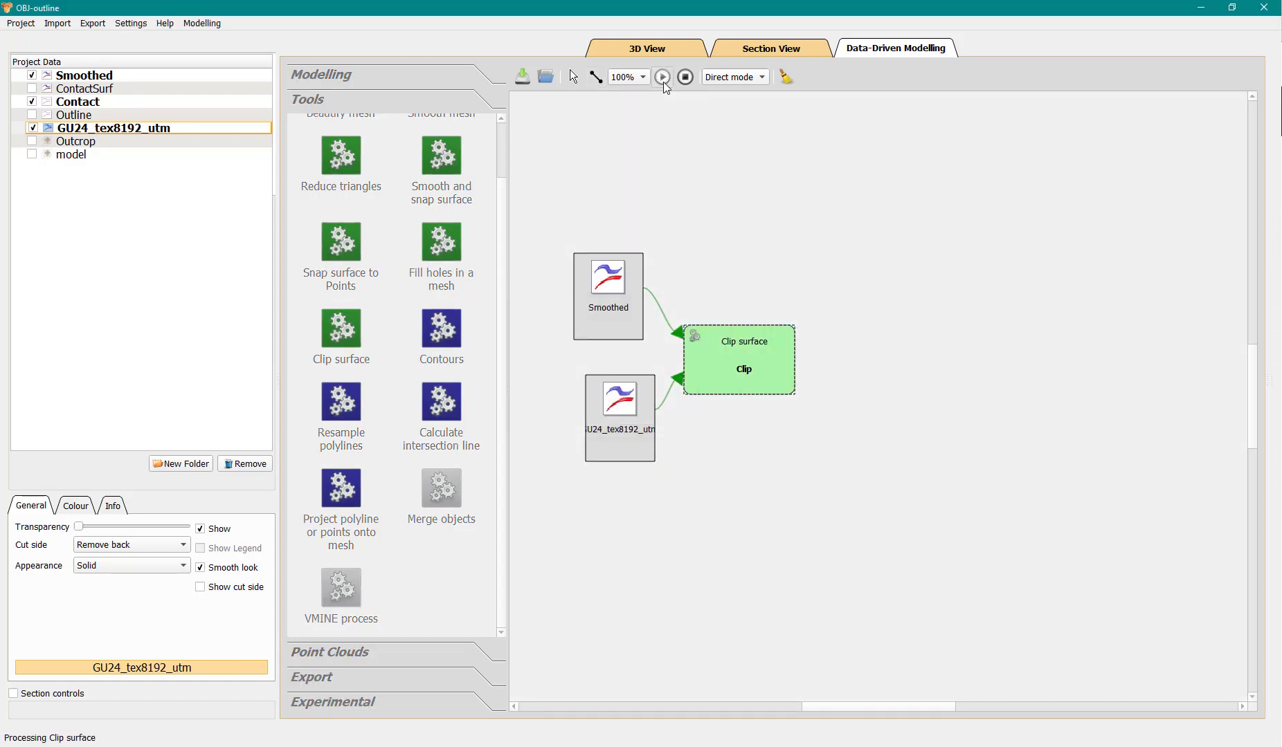
pyautogui.click(643, 53)
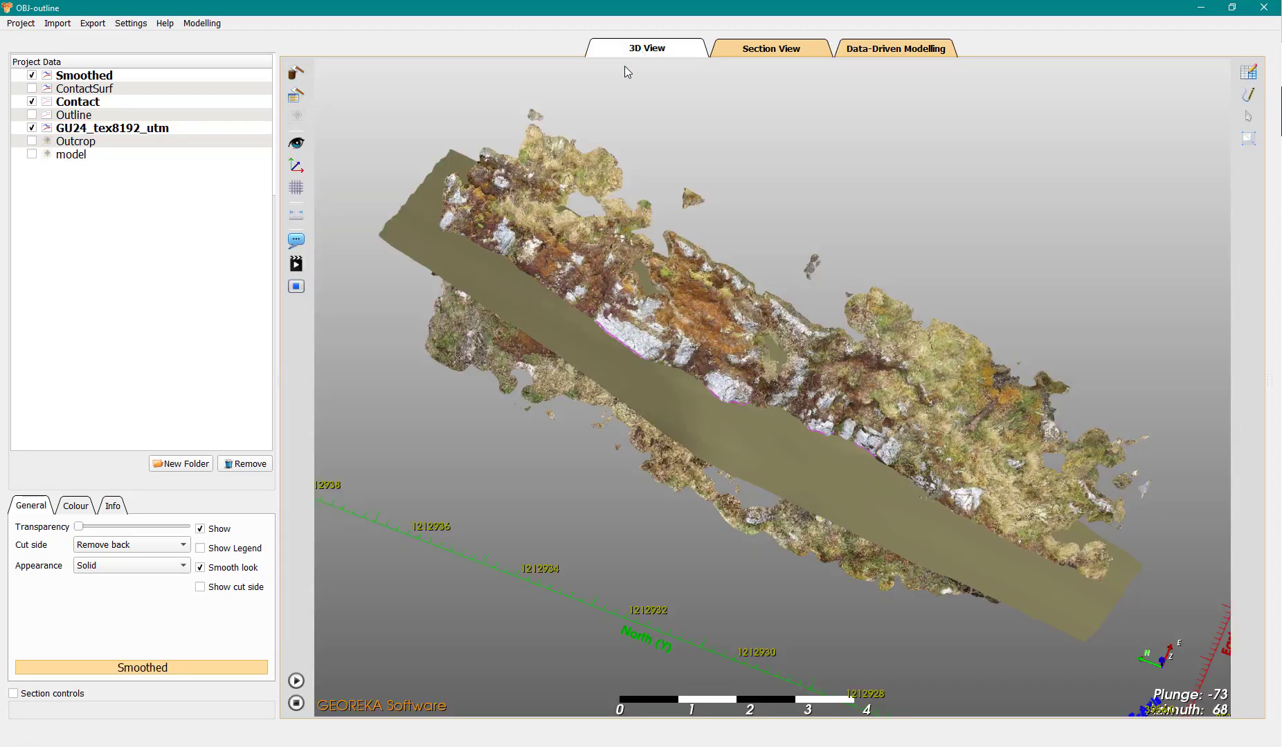
pyautogui.click(85, 77)
pyautogui.click(31, 76)
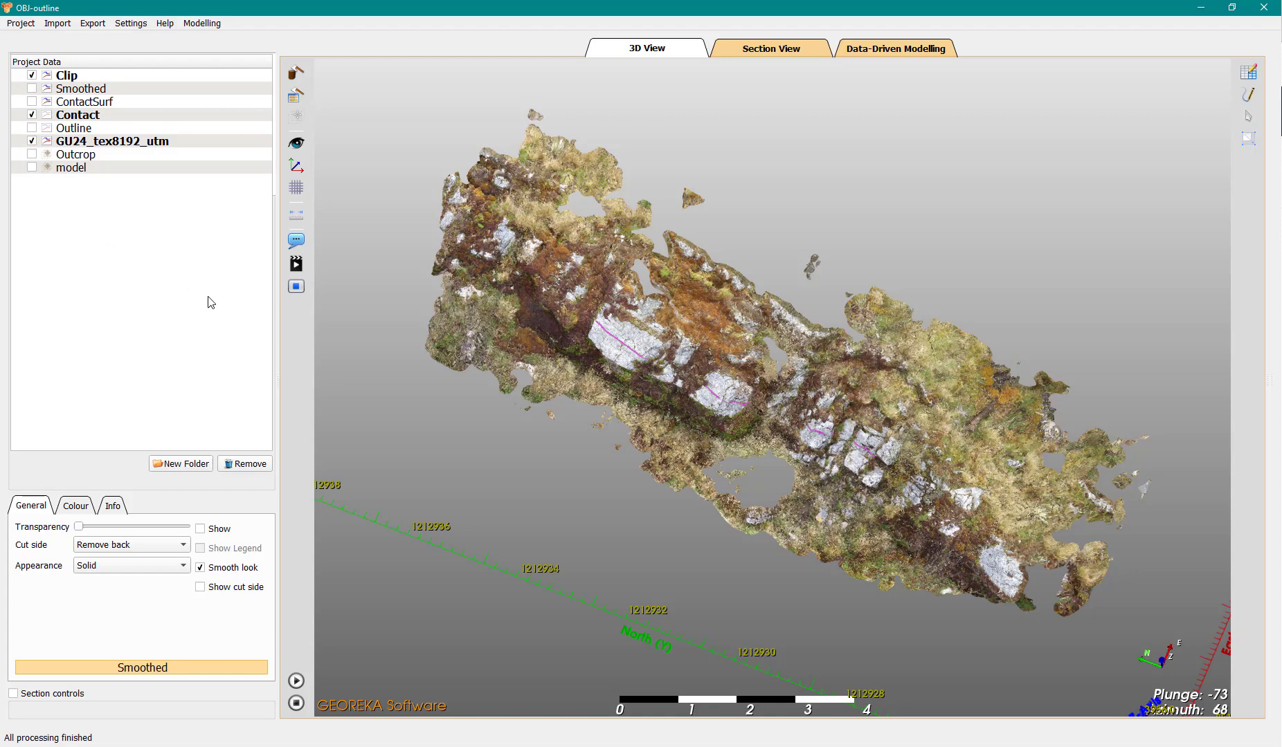
pyautogui.moveTo(616, 381); pyautogui.dragTo(451, 177)
# Review the Clip surface task's output side setting and rerun the clipping workflow
pyautogui.click(877, 49)
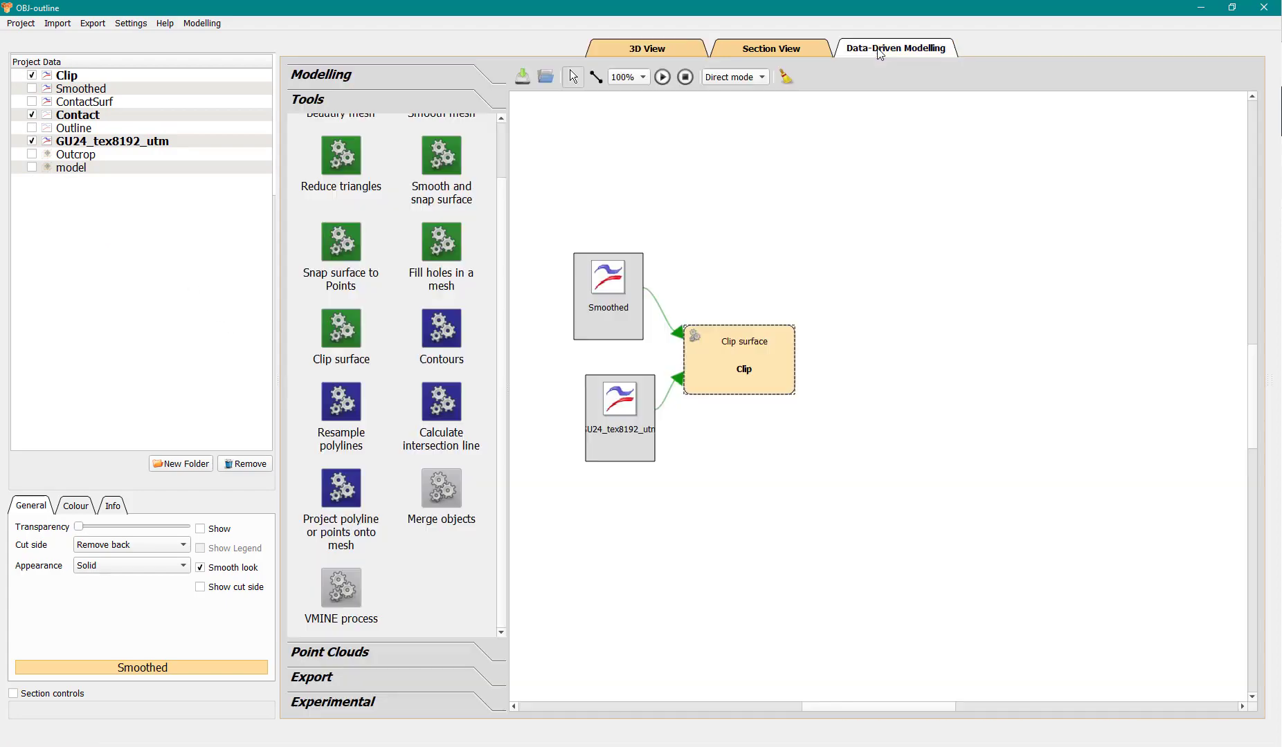
pyautogui.doubleClick(731, 385)
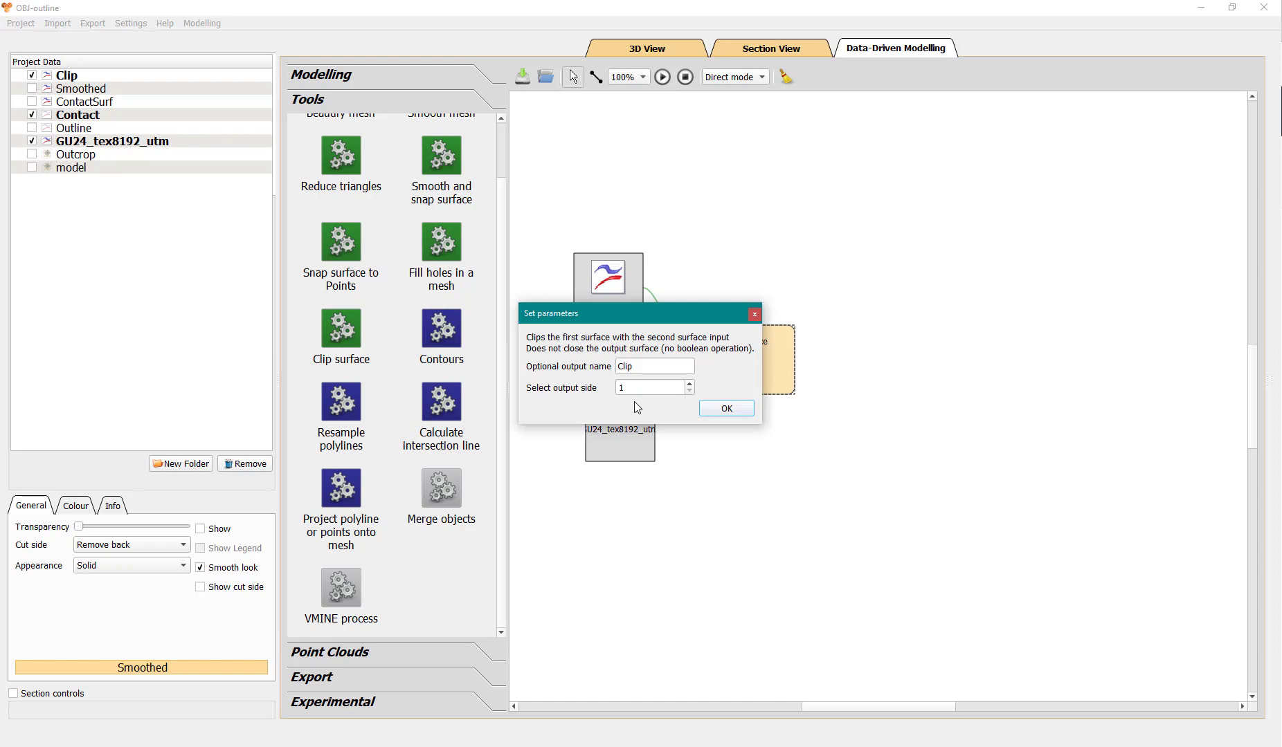
pyautogui.click(727, 408)
pyautogui.click(662, 77)
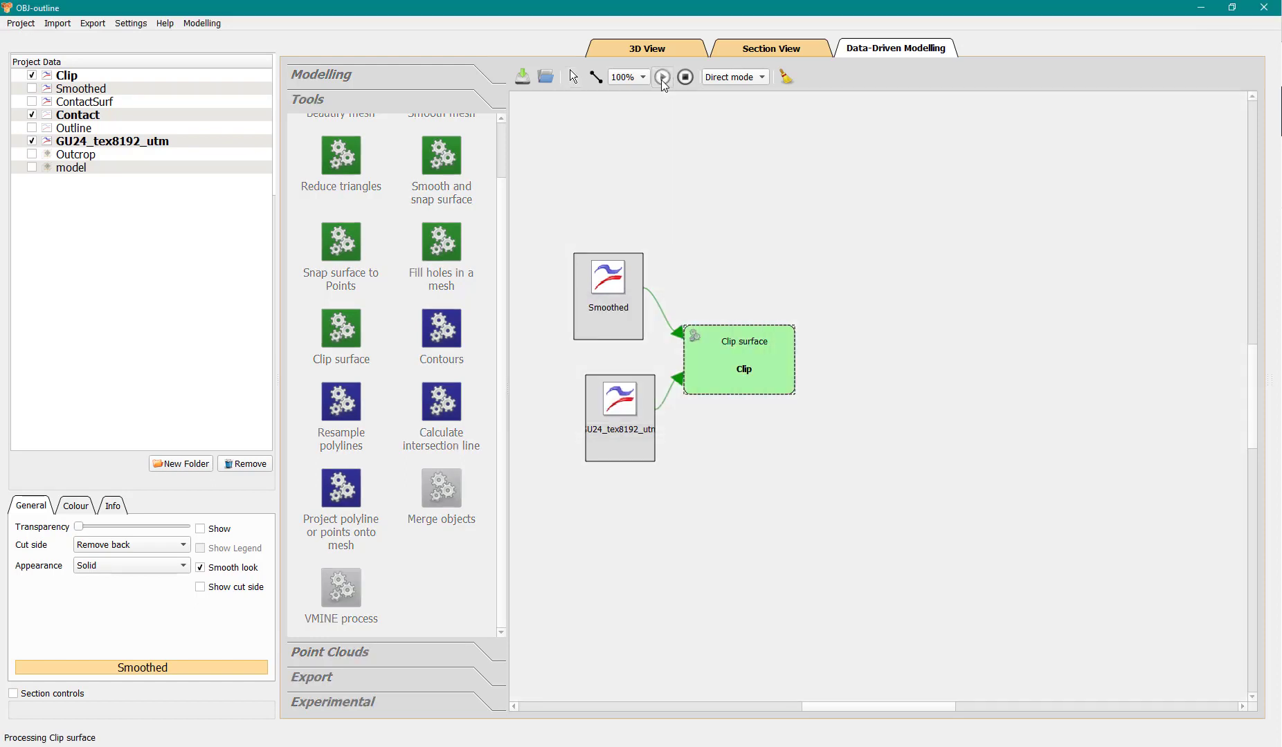
pyautogui.click(152, 78)
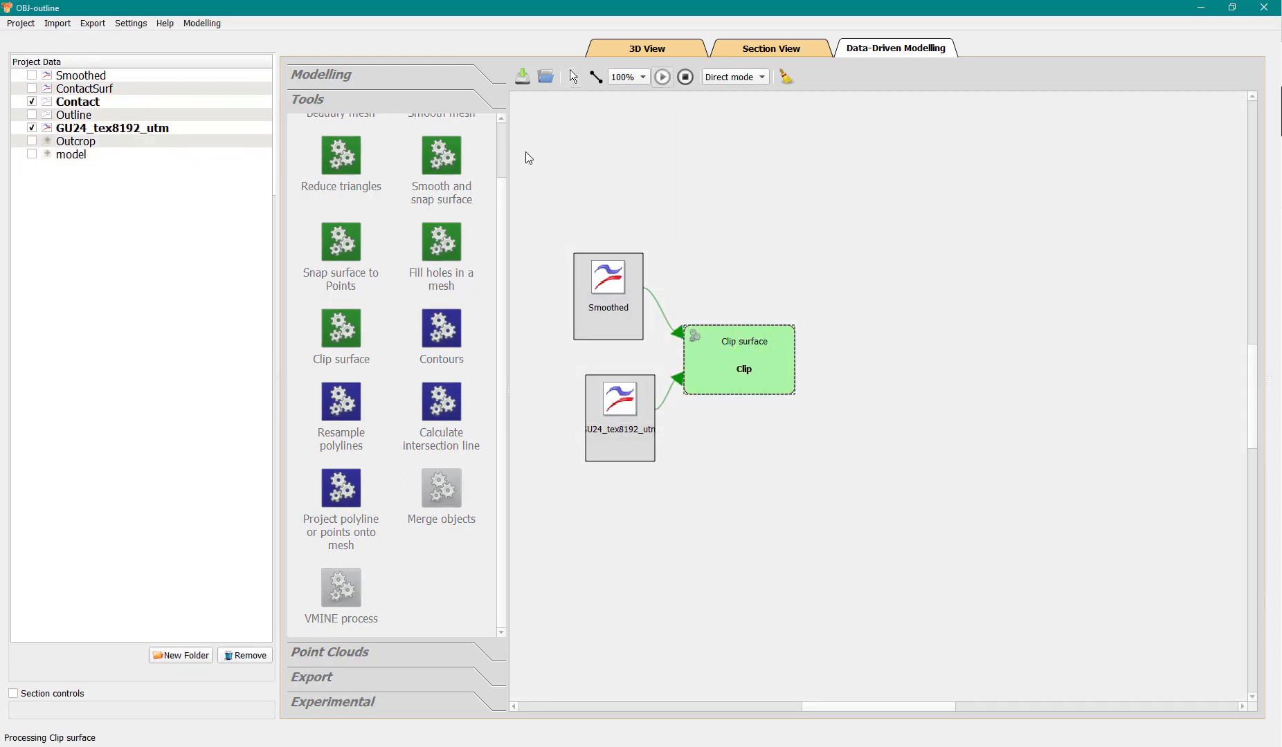
# Examine the regenerated Clip surface against the outcrop mesh in the 3D view
pyautogui.click(641, 50)
pyautogui.moveTo(608, 347); pyautogui.dragTo(753, 429)
pyautogui.scroll(3, 842, 415)
pyautogui.moveTo(843, 416); pyautogui.dragTo(677, 327)
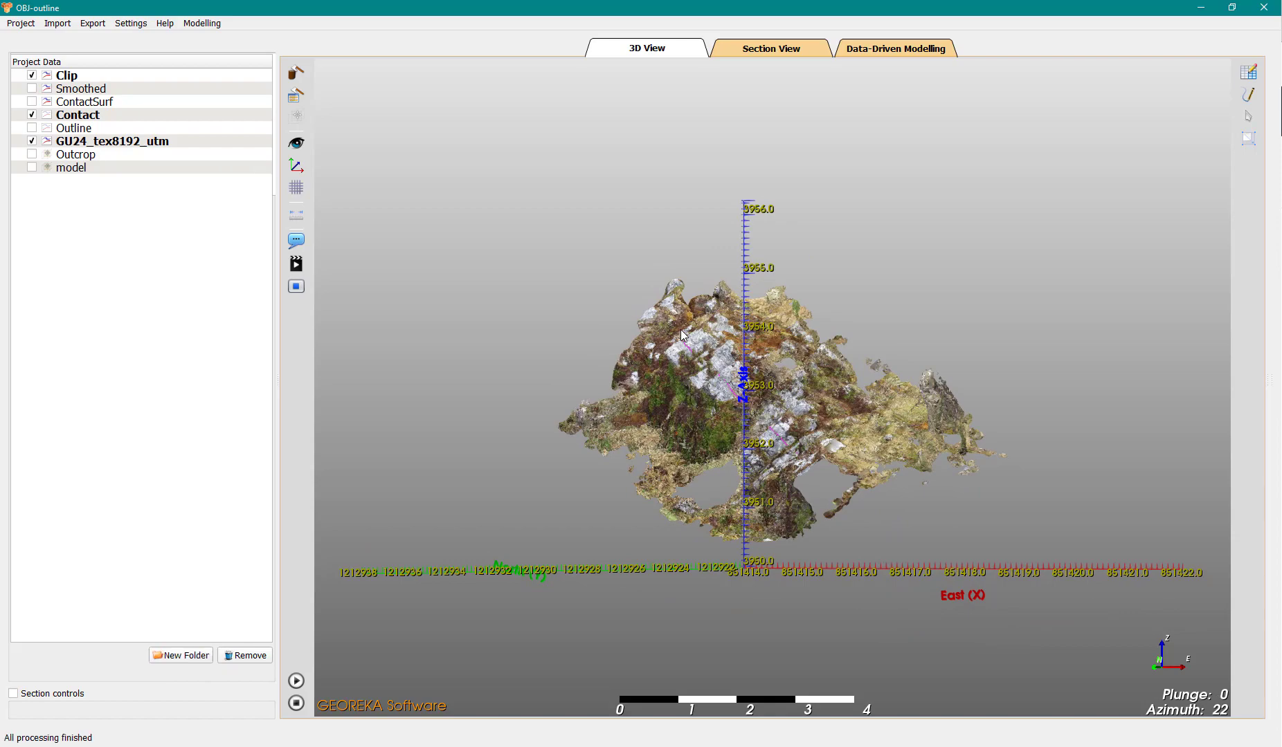
pyautogui.moveTo(814, 393); pyautogui.dragTo(1272, 607)
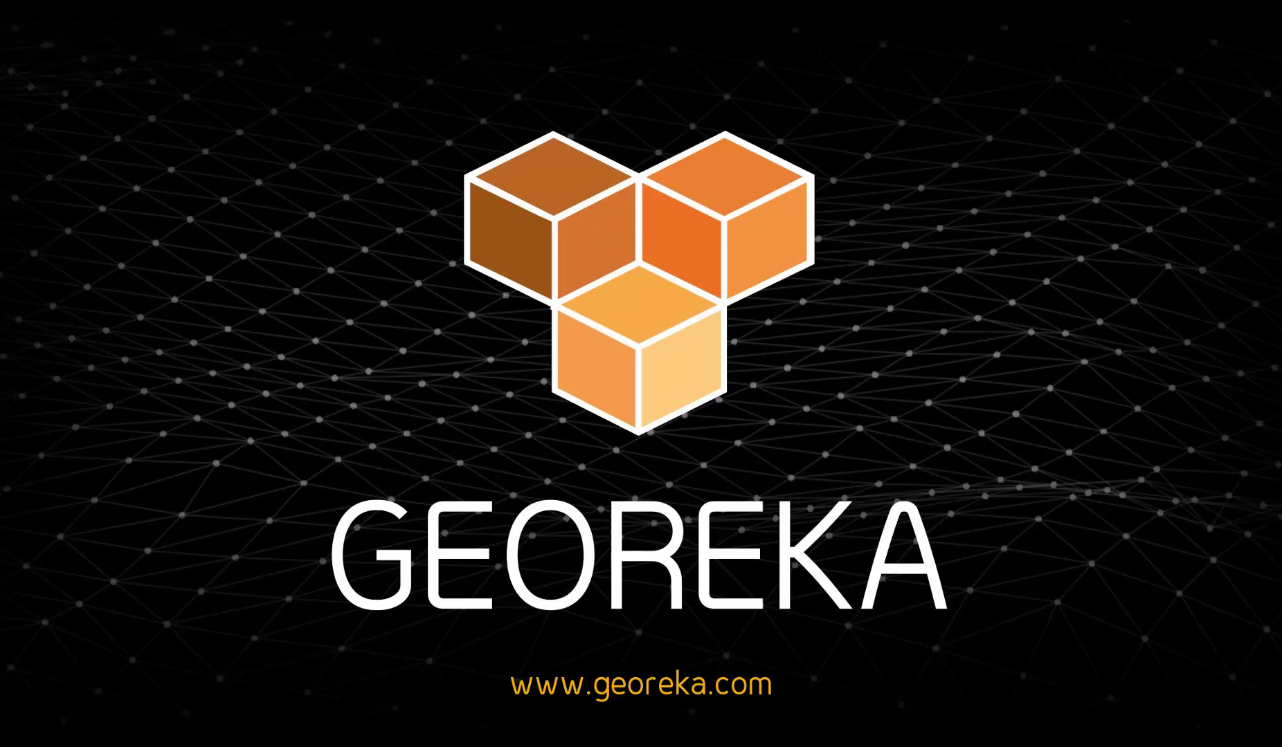